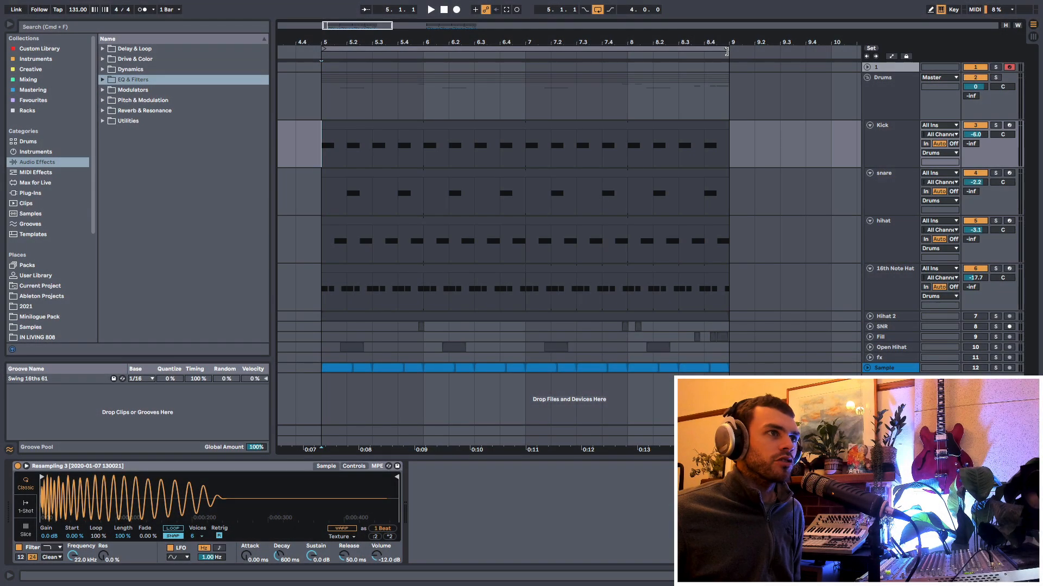
Select the Kick track's four-bar section from 5.1.1 to 9.1.1, and a single repeating kick beat at 5.3.
left_click(729, 50)
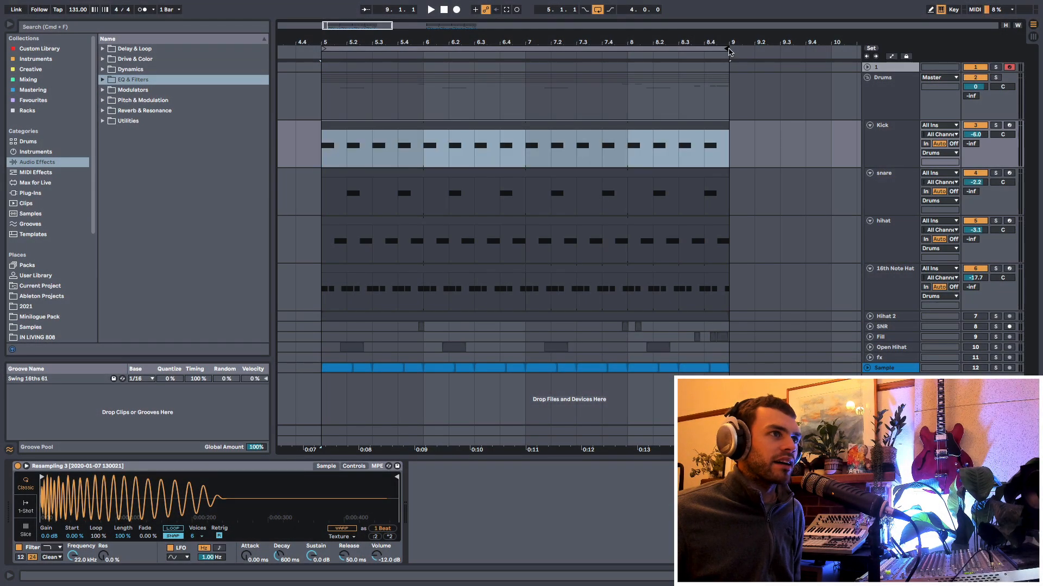
mouse_move(725, 50)
left_mouse_down()
mouse_move(422, 50)
mouse_move(550, 50)
mouse_move(731, 79)
left_mouse_up()
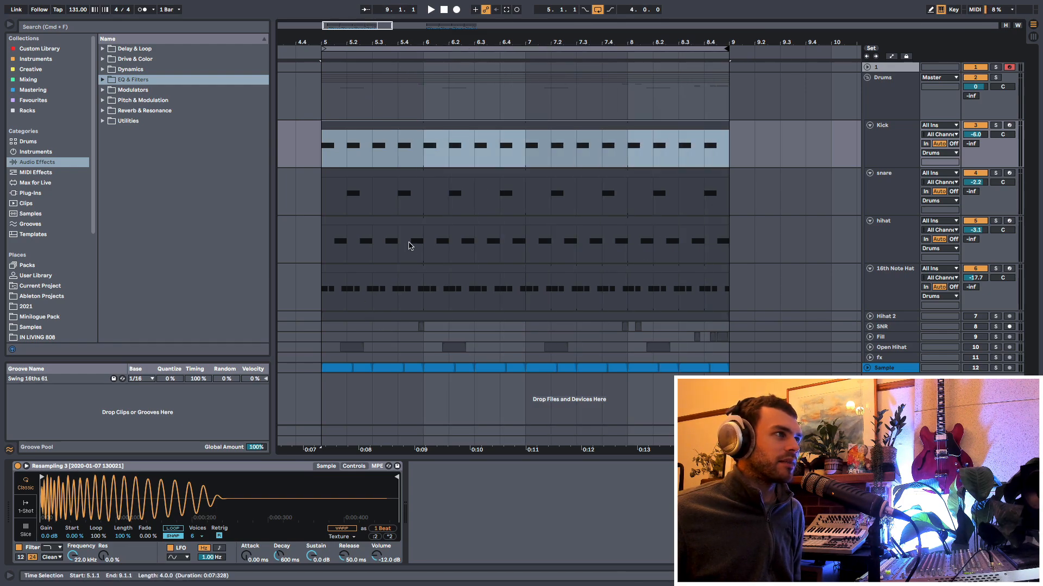
mouse_move(325, 42)
left_mouse_down()
mouse_move(325, 161)
mouse_move(353, 183)
mouse_move(406, 154)
mouse_move(525, 153)
left_mouse_up()
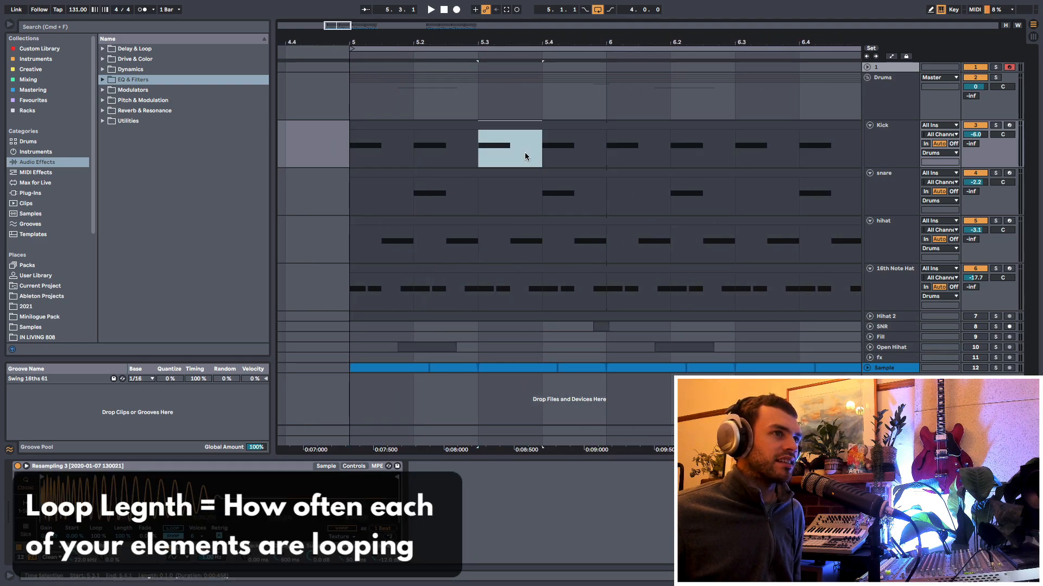
Solo the Kick track and play it briefly from 5.1.1.
left_click(350, 154)
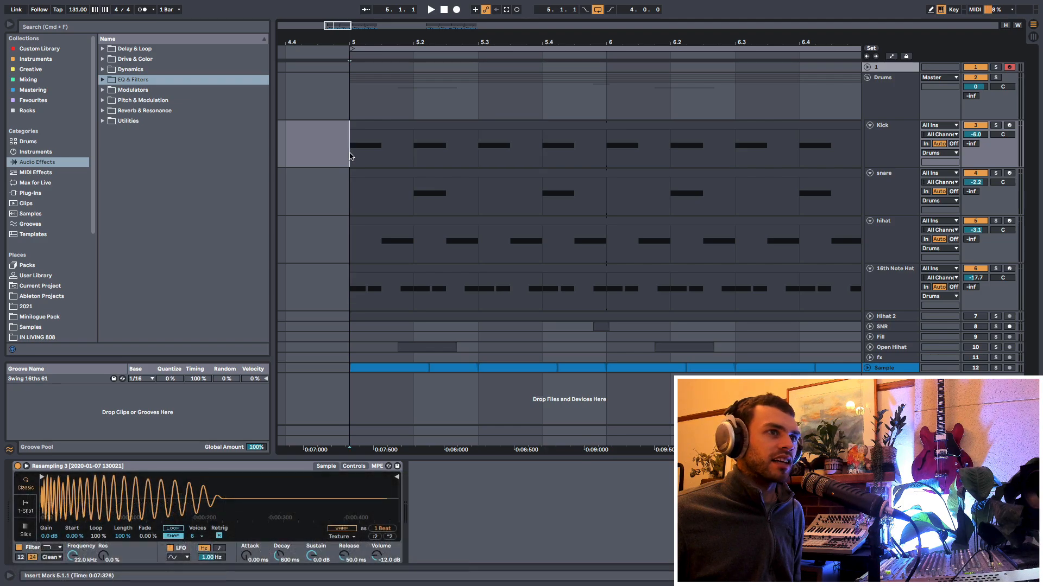
left_click(995, 125)
left_click(881, 147)
key("space")
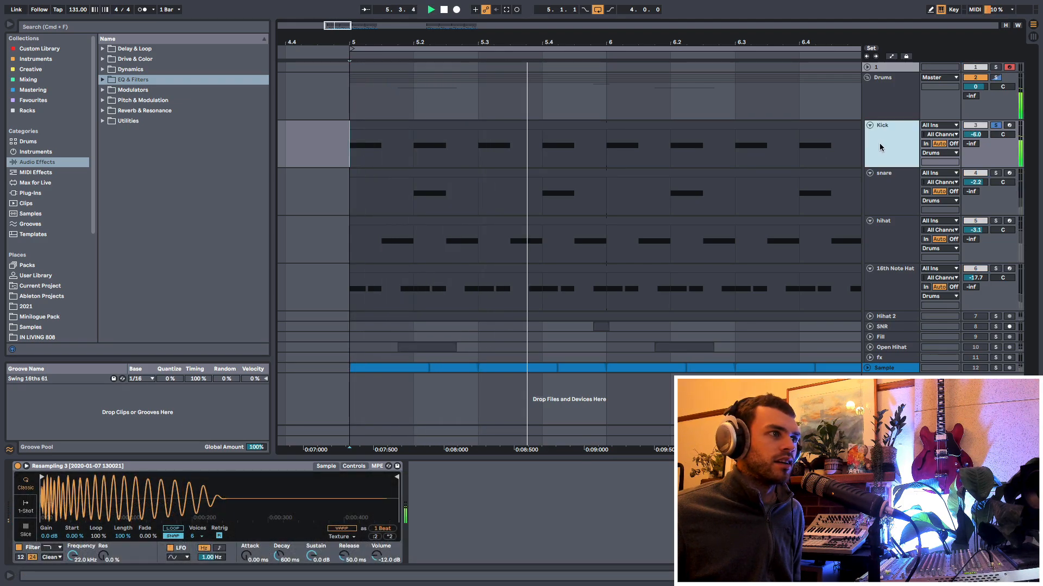
key("space")
Highlight the Kick's first bar and compare it with the following bars, including the snare's bar from 5.1.1 to 6.1.1.
mouse_move(353, 151)
left_mouse_down()
mouse_move(562, 153)
mouse_move(369, 156)
left_mouse_up()
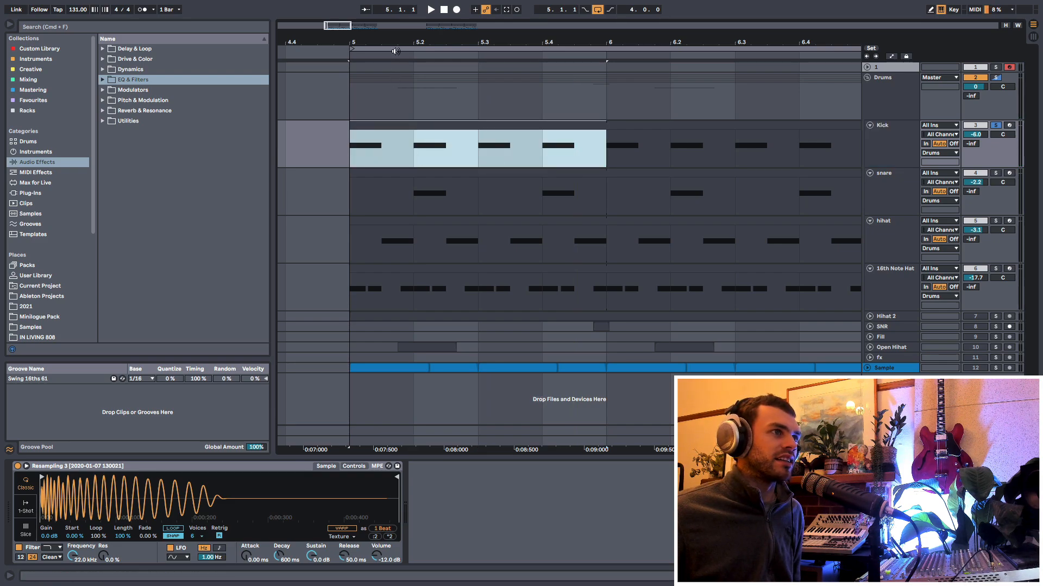
left_click_drag(401, 42, 401, 11)
left_click_drag(379, 162, 680, 167)
left_click_drag(384, 155, 423, 153)
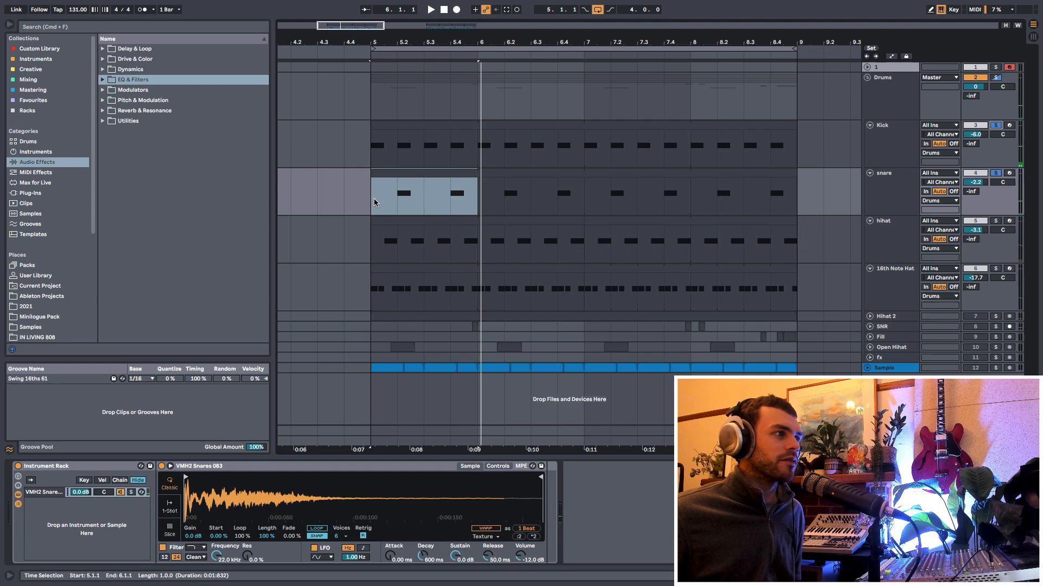
Highlight the snare hits in the first bar and play the kick and snare together from bar 5.
left_click(373, 202)
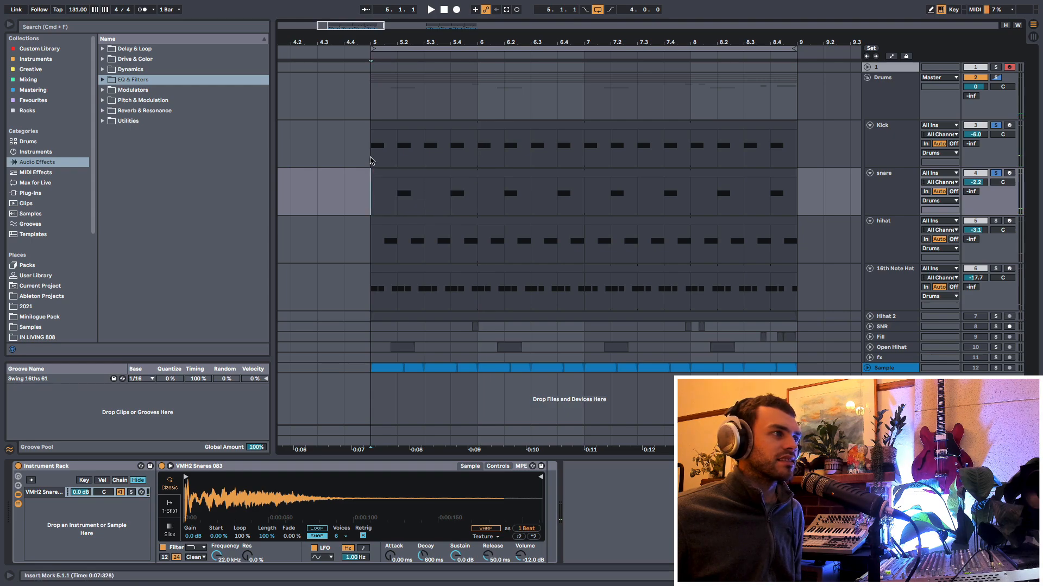
left_click_drag(405, 194, 382, 197)
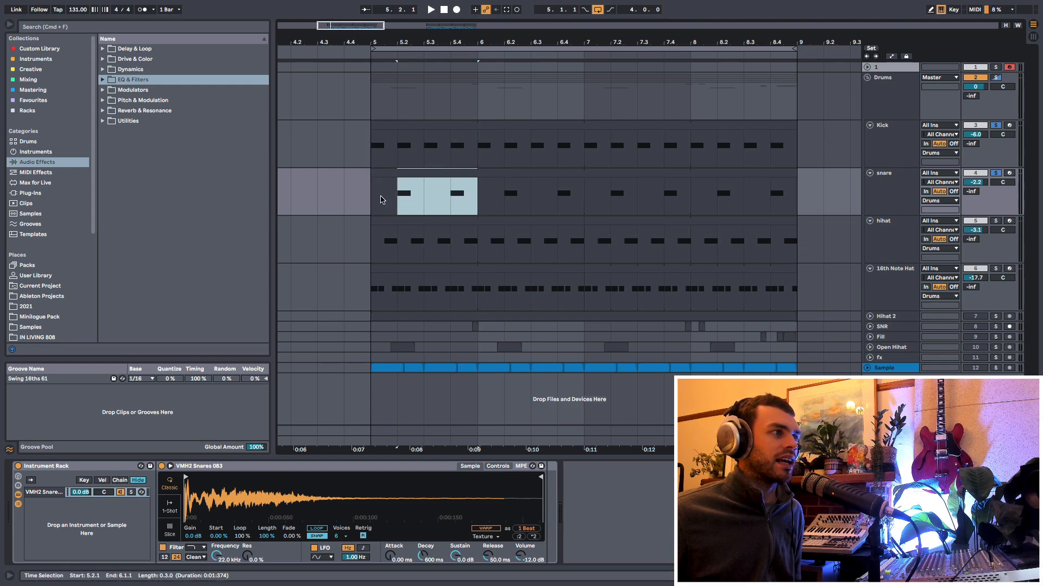
left_click(380, 197)
key("space")
mouse_move(418, 38)
left_mouse_down()
mouse_move(418, 50)
mouse_move(418, 32)
left_mouse_up()
key("space")
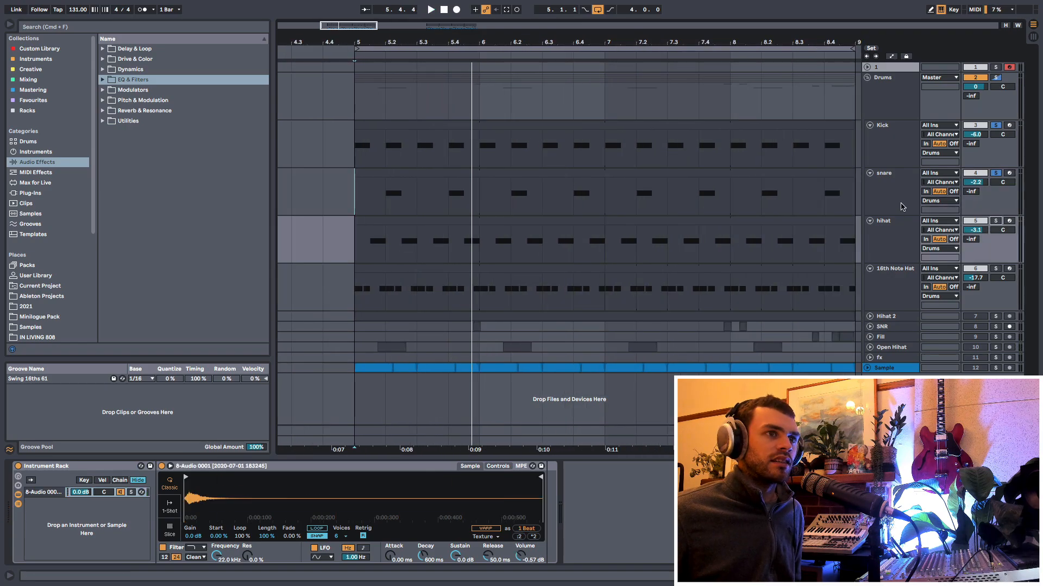
Add the hihat track to the soloed kick and snare tracks.
left_click(902, 207)
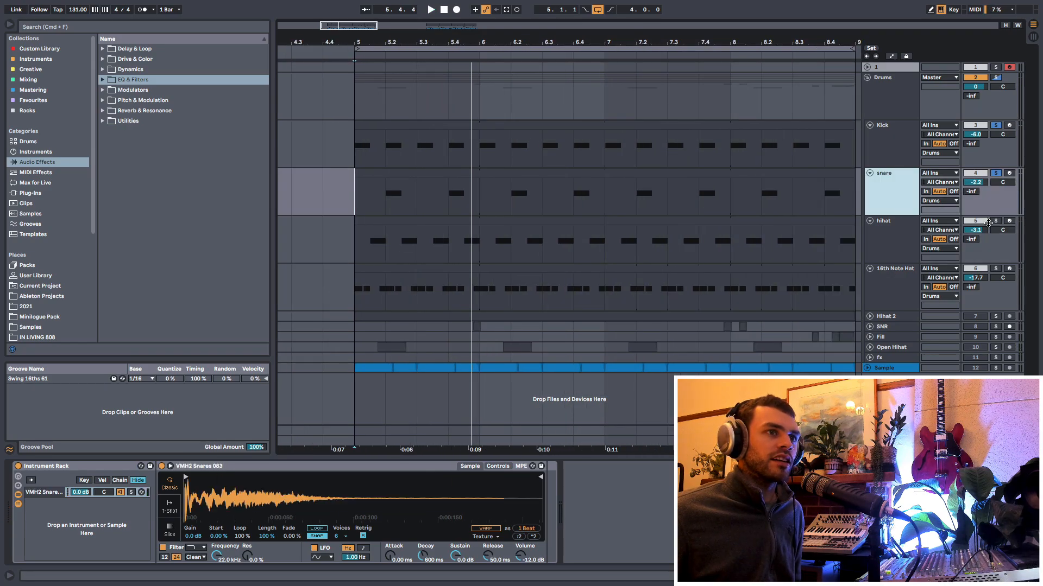
left_click(994, 221)
left_click(899, 228)
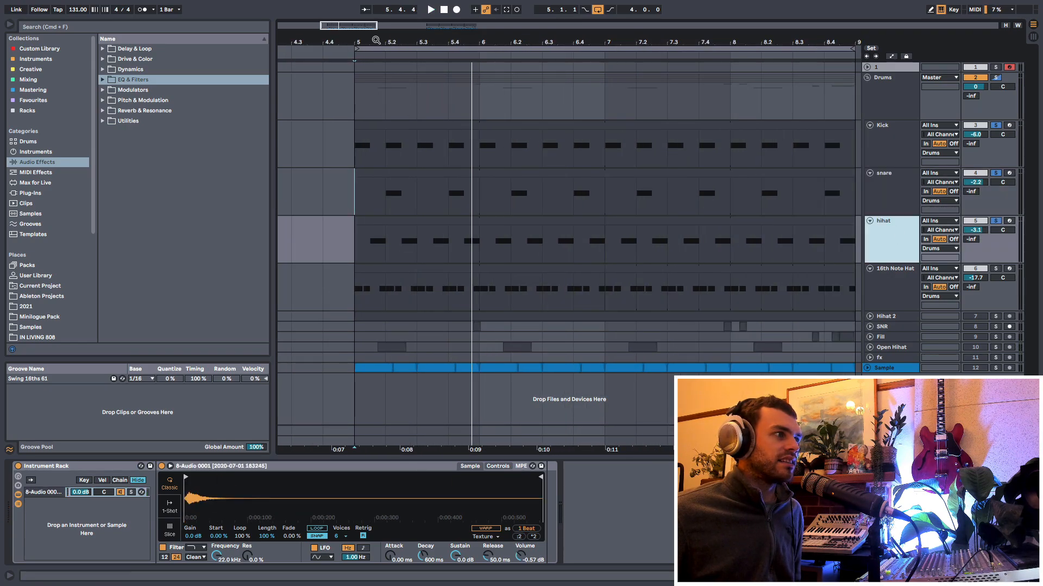
Highlight the hihat's repeating pattern from 5.1.1 to 5.3.1 and play it with the kick and snare.
left_click_drag(375, 40, 451, 243)
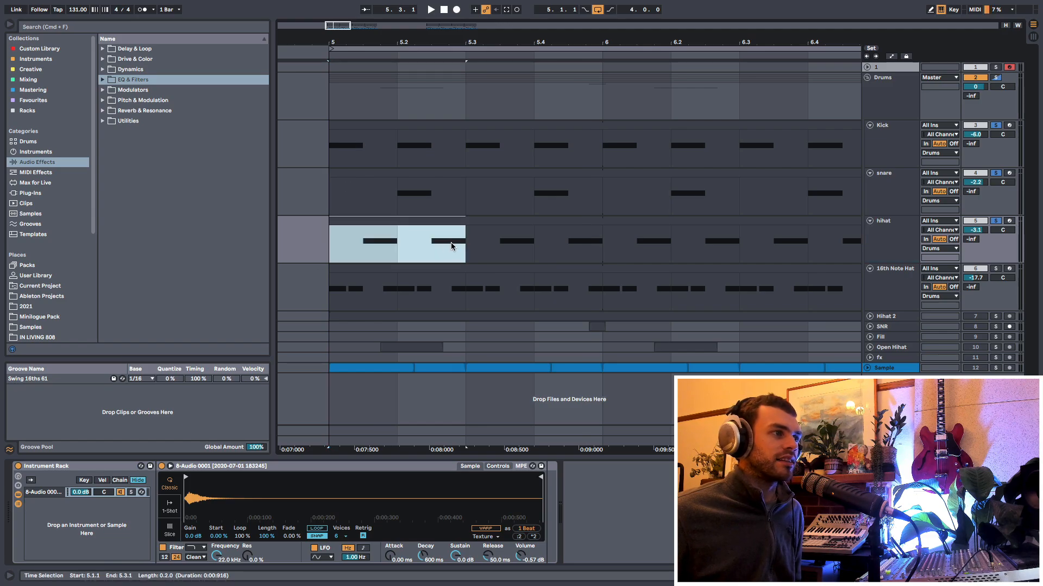
left_click_drag(528, 243, 607, 243)
left_click_drag(327, 249, 602, 135)
key("space")
left_click_drag(534, 41, 434, 19)
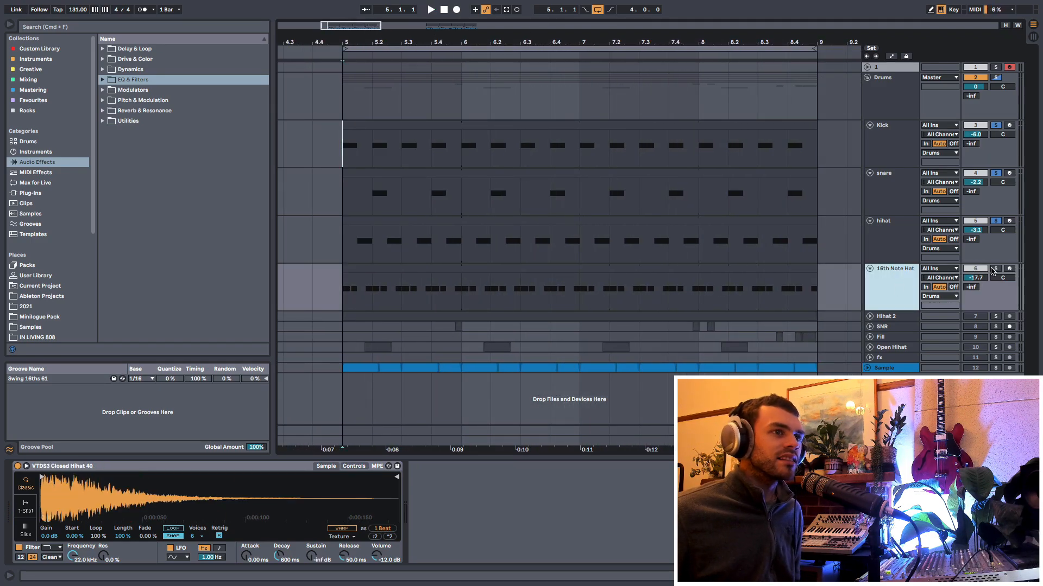
Solo the 16th Note Hat track too and highlight its short repeating pattern at the start of bar 5.
left_click(995, 269)
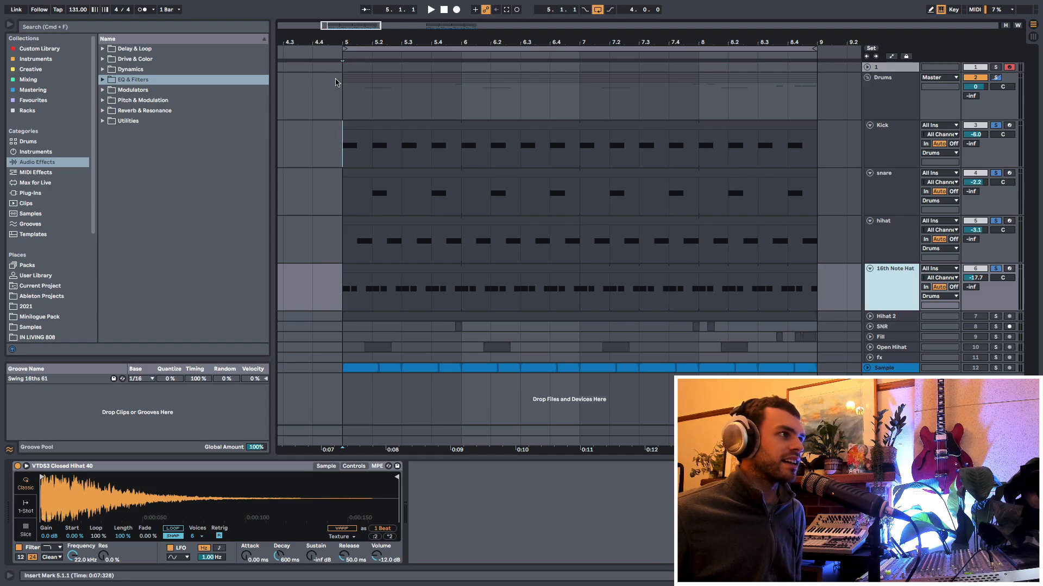
left_click_drag(354, 35, 354, 60)
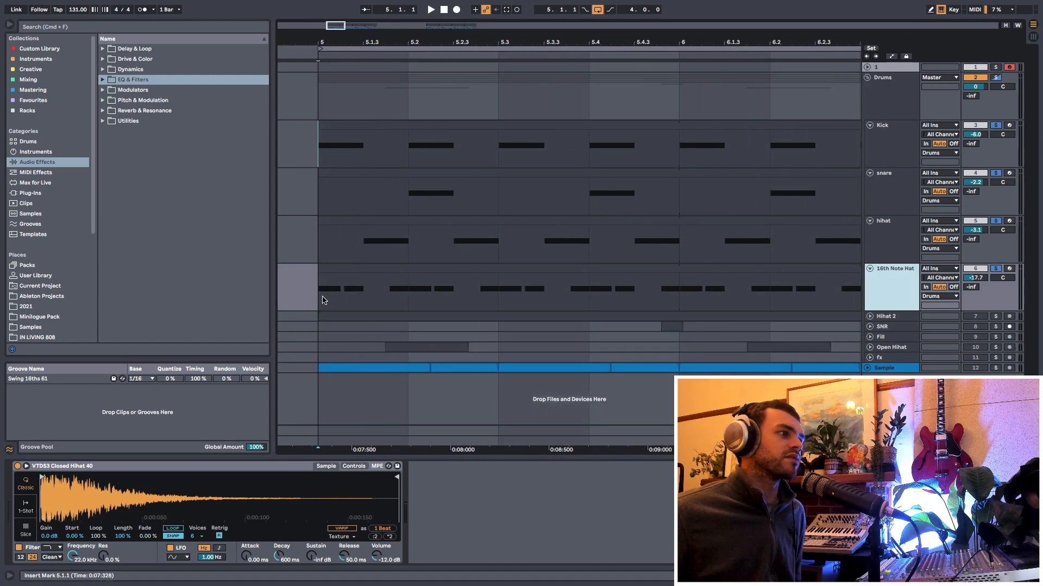
left_click_drag(322, 298, 401, 293)
left_click_drag(421, 38, 370, 0)
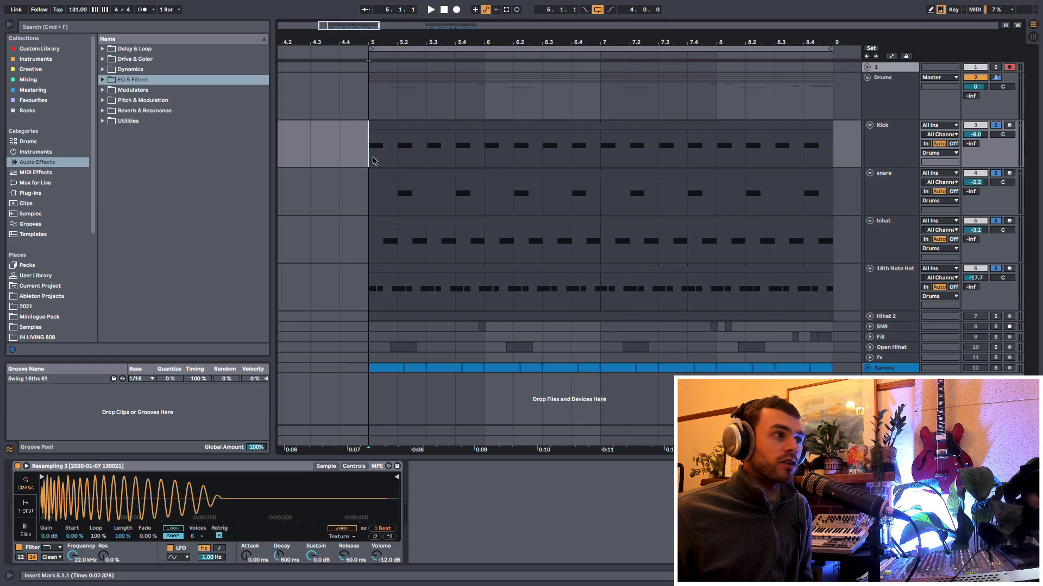
Compare loop lengths by highlighting two bars of Kick from 5.1.1 and the first-bar patterns of snare, hihat and 16th Note Hat.
left_click_drag(370, 159, 586, 154)
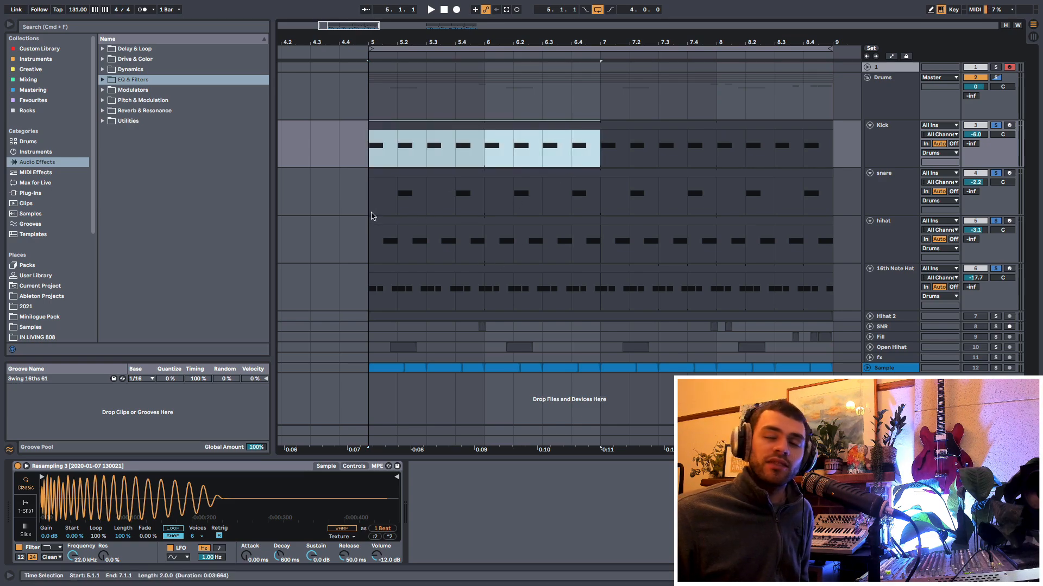
left_click_drag(373, 203, 482, 202)
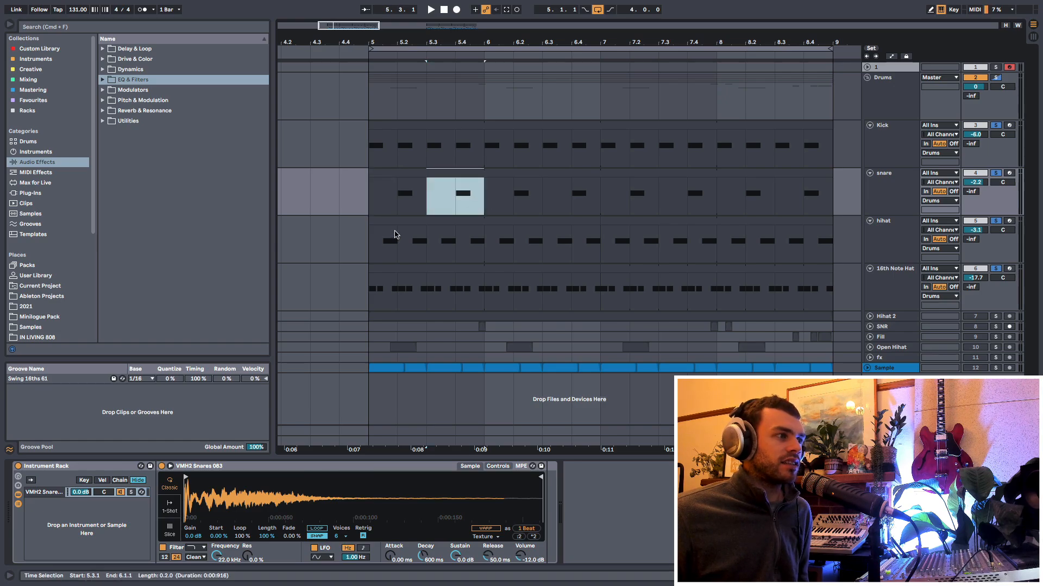
left_click_drag(373, 247, 483, 246)
left_click_drag(375, 295, 474, 292)
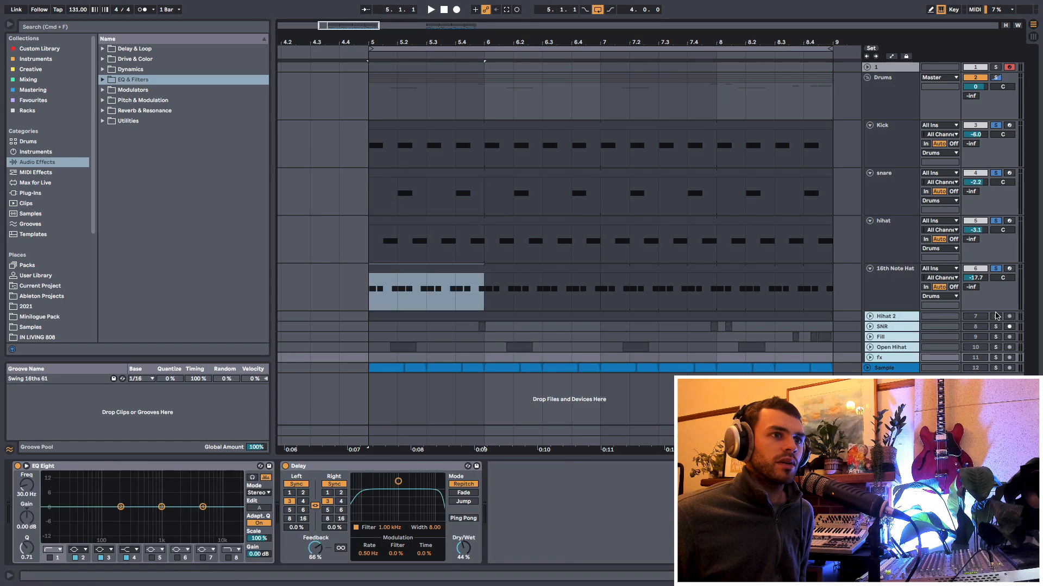
Solo the Hihat 2, SNR, Fill, Open Hihat and fx tracks and unfold them in the arrangement.
left_click(995, 316)
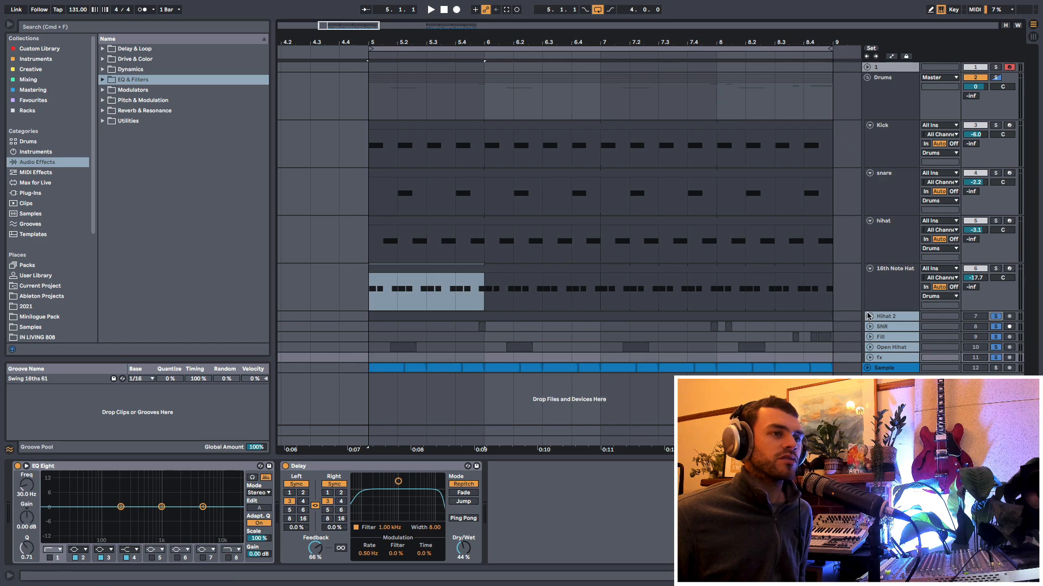
left_click(870, 317)
scroll(432, 292, "down", 3)
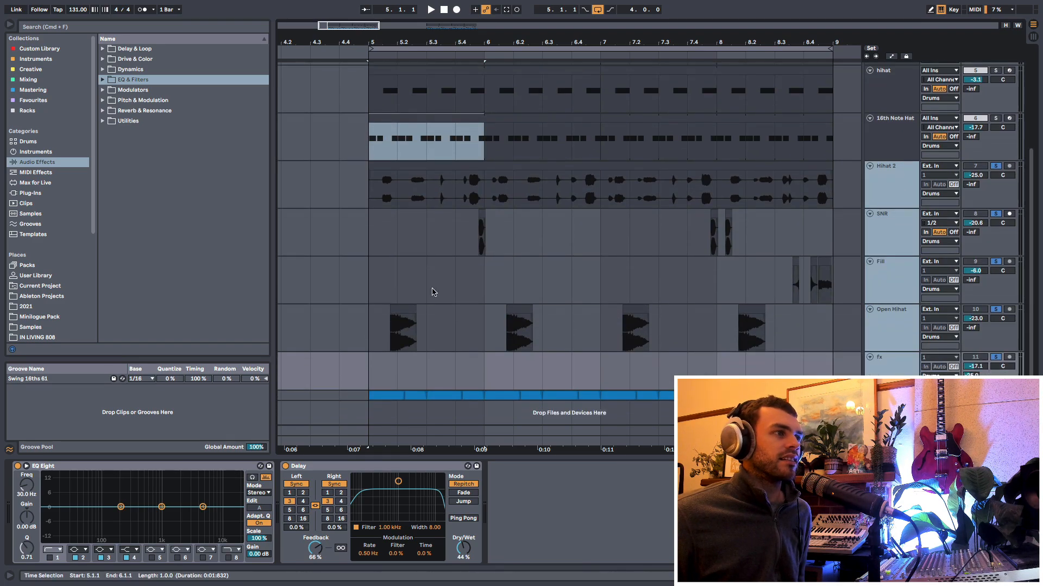
Select the full four-bar SNR pattern from 5.1.1 to 9.1.1.
scroll(462, 255, "down", 2)
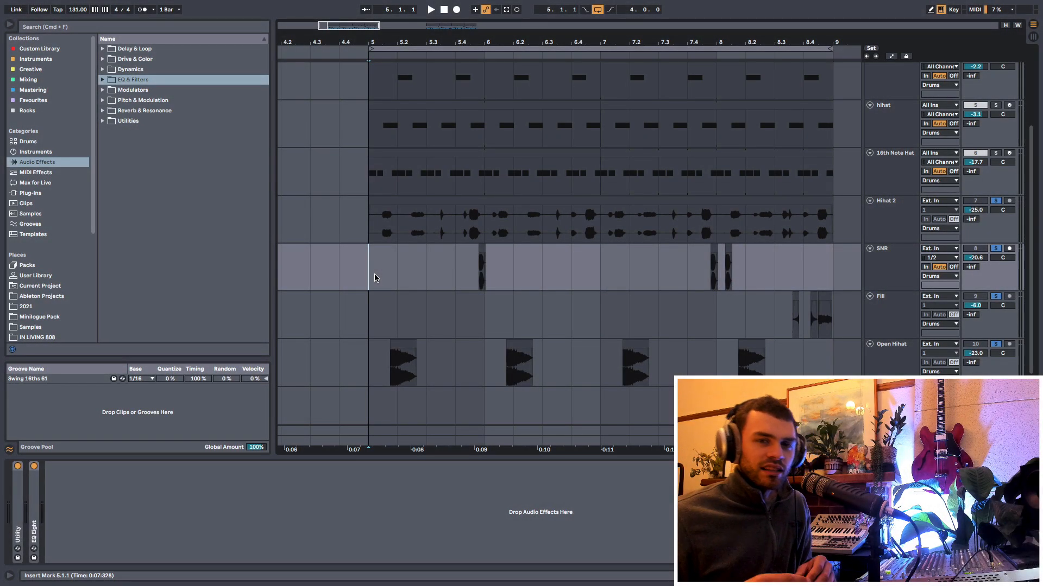
left_click_drag(373, 278, 837, 282)
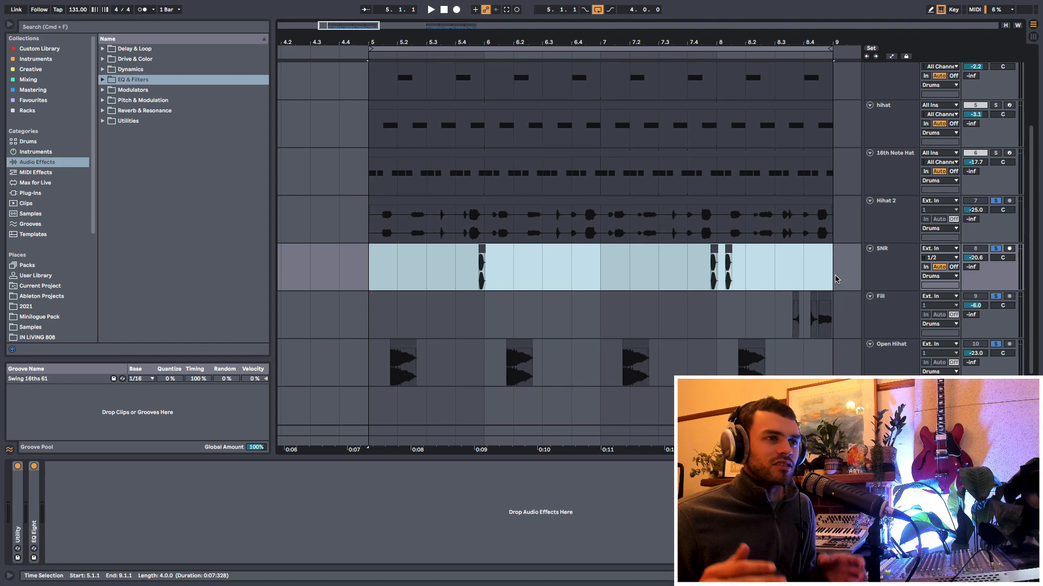
right_click(835, 279)
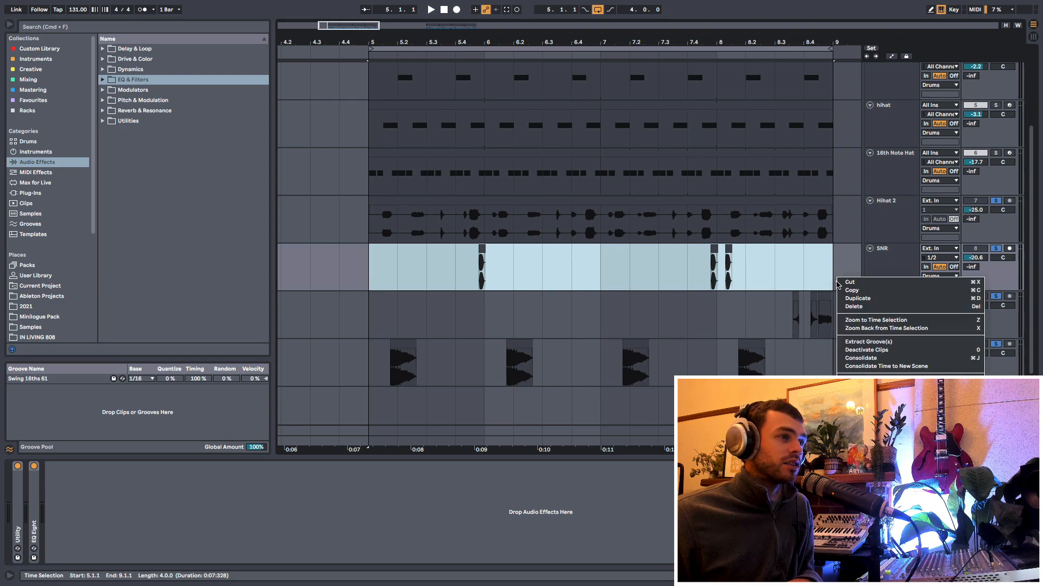
left_click(858, 307)
key("super+z")
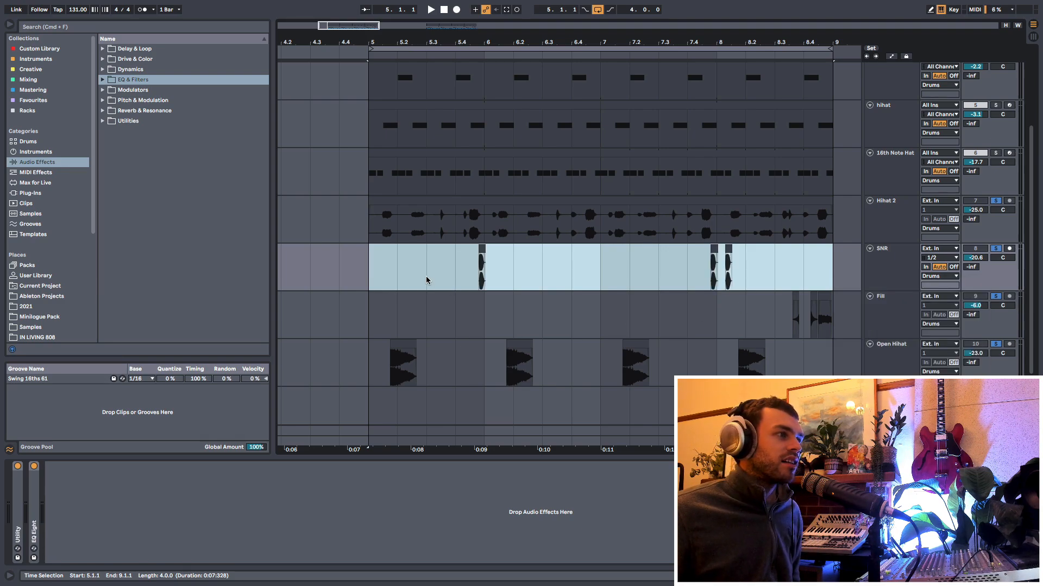
Switch the solo from the SNR track to Fill and finally to Open Hihat.
left_click(369, 272)
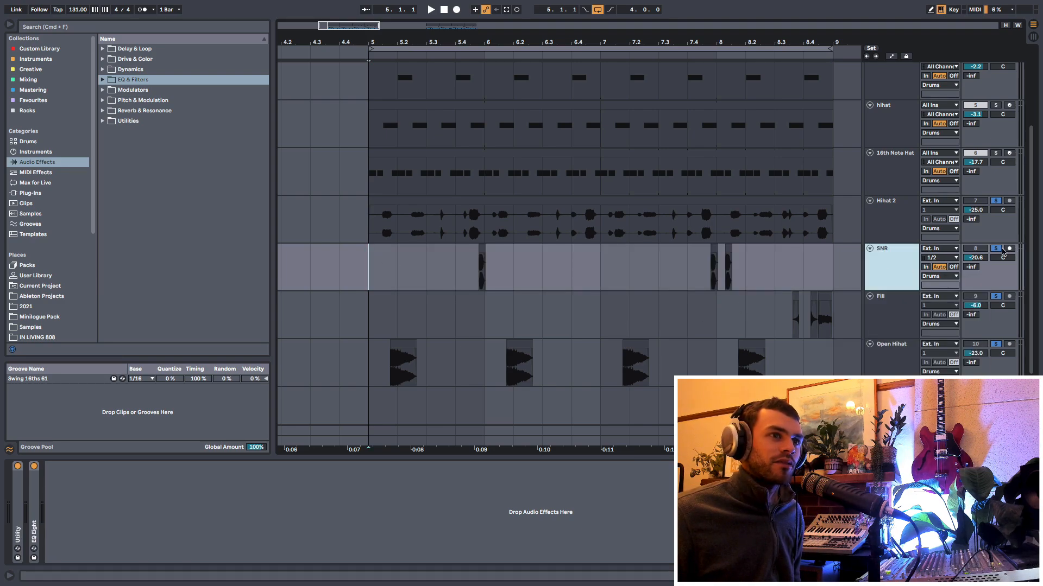
left_click(995, 248)
left_click(997, 297)
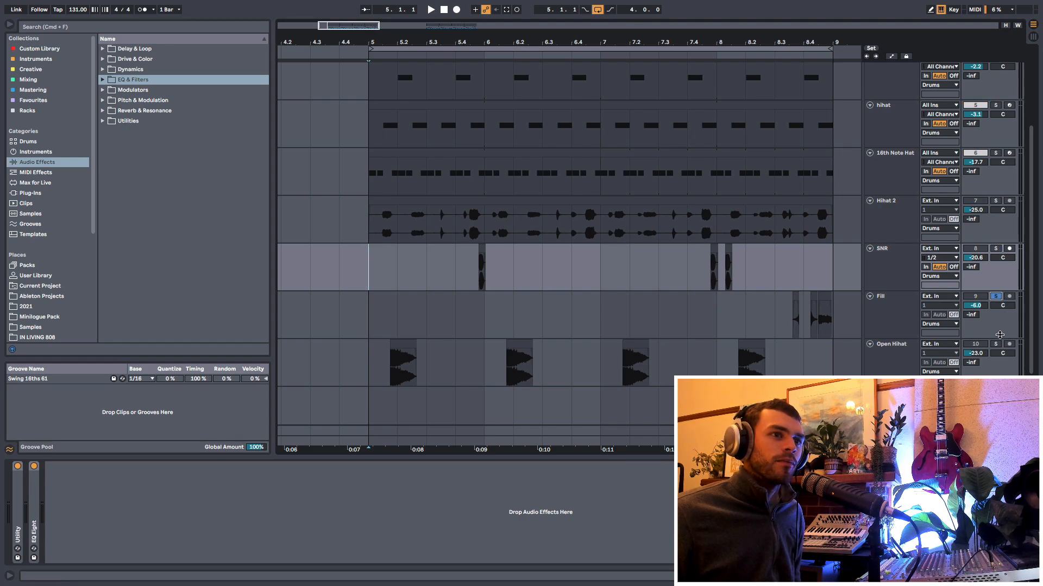
left_click(996, 345)
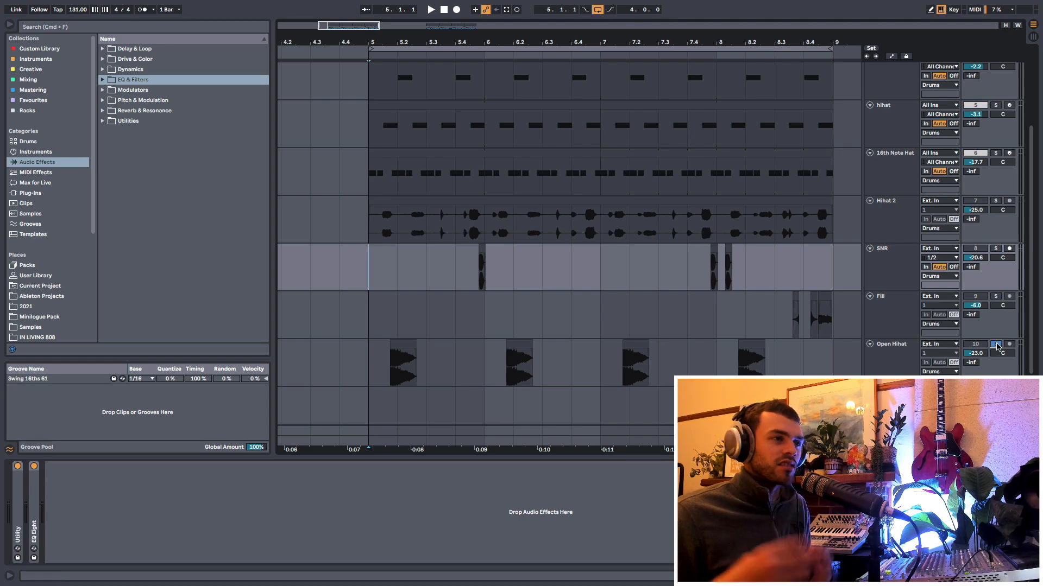
Fold the SNR, Fill, Open Hihat and fx tracks together, leaving Hihat 2 unfolded.
key("minus")
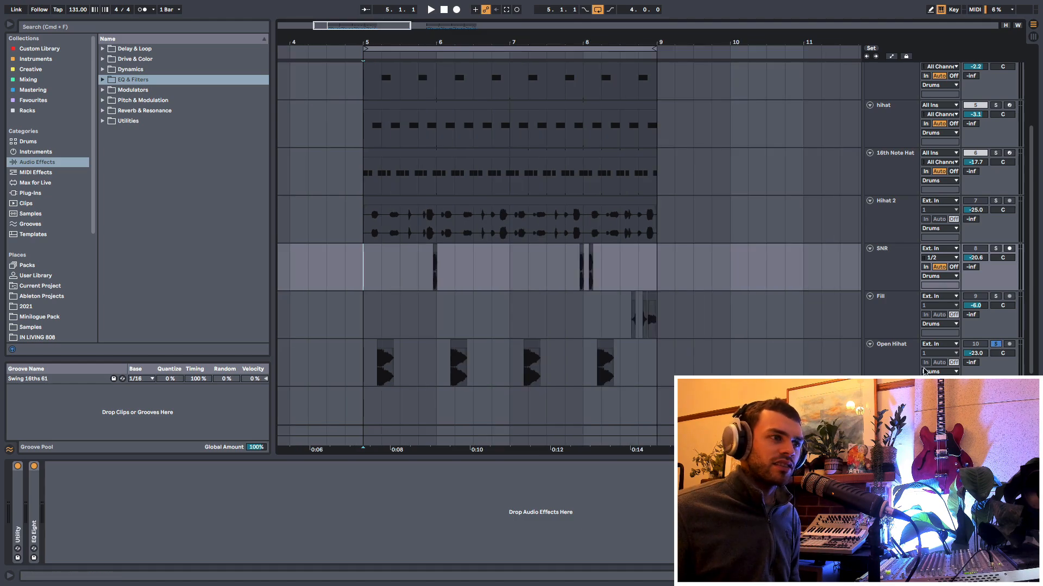
scroll(868, 358, "down", 1)
scroll(867, 358, "down", 1)
left_click(895, 353)
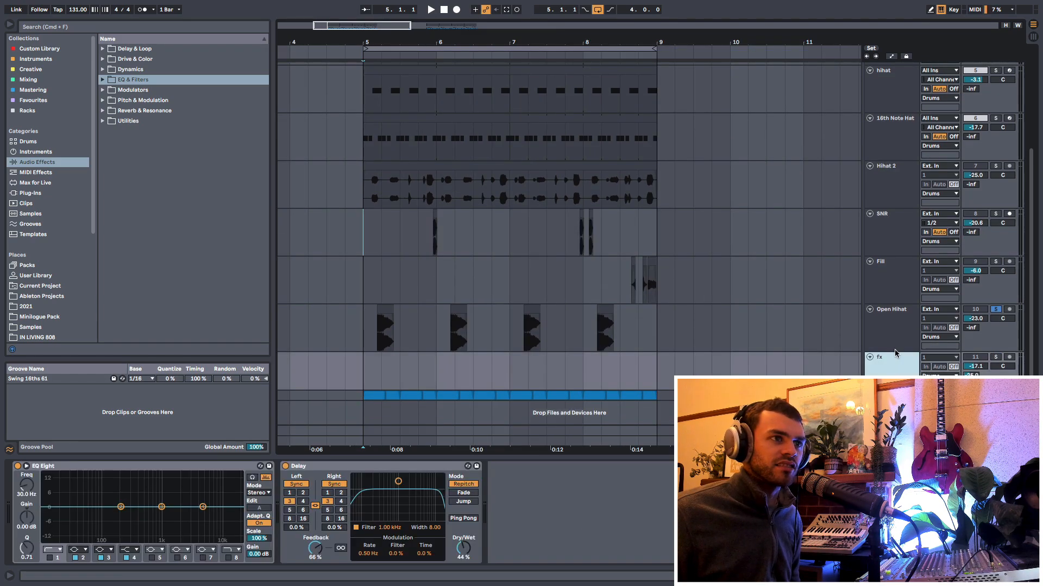
left_click(893, 237, "shift")
left_click(870, 214)
scroll(869, 215, "up", 3)
Select the Kick through 16th Note Hat tracks and toggle their solo on and off to clear all solos.
left_click(907, 294)
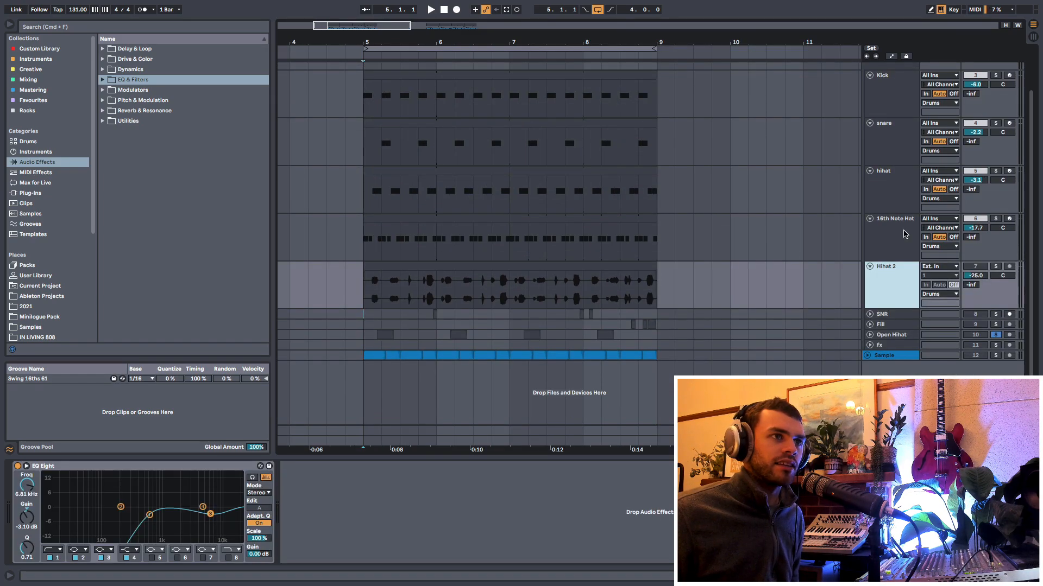
left_click(897, 227)
scroll(890, 184, "up", 3)
left_click(892, 146, "shift")
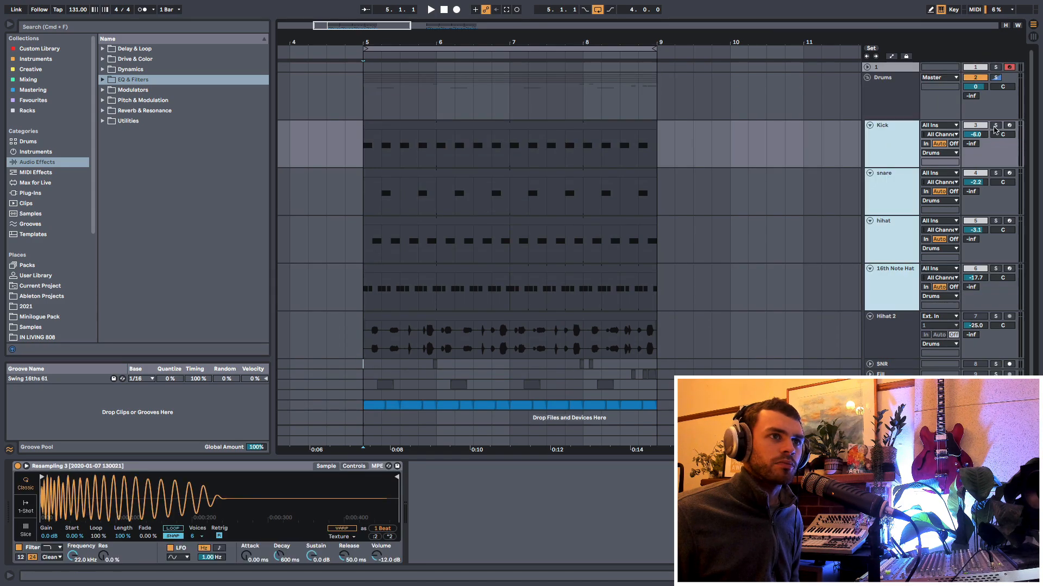
left_click(995, 128)
left_click(996, 128)
Play the full drum loop with all tracks active from 5.1.1 and stop after about one bar.
scroll(923, 250, "down", 1)
left_click(891, 308)
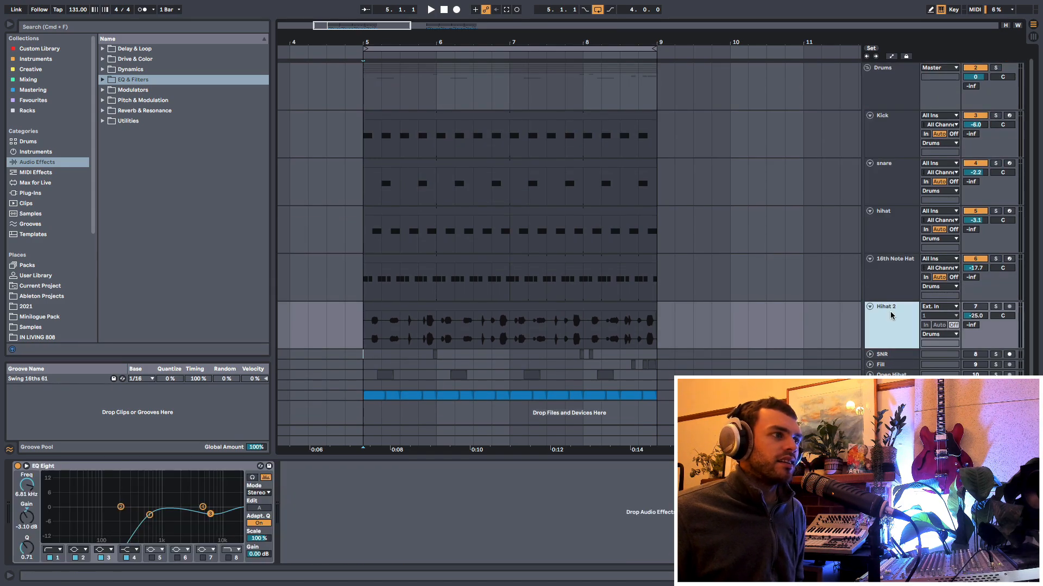
left_click(365, 137)
key("space")
mouse_move(393, 41)
left_mouse_down()
mouse_move(393, 78)
mouse_move(392, 42)
mouse_move(381, 41)
left_mouse_up()
key("space")
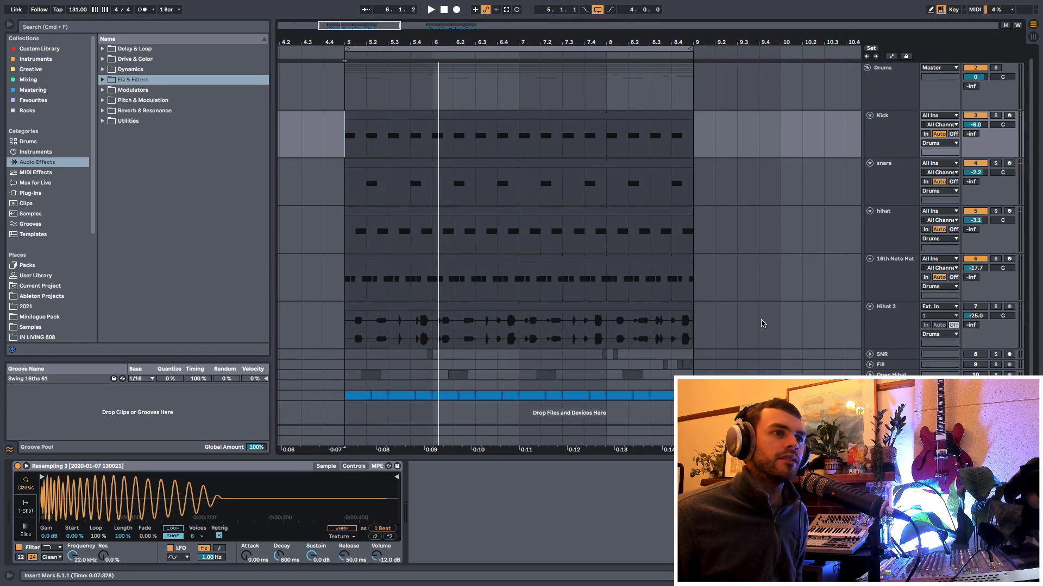
Select the Kick through 16th Note Hat tracks and place the insert marker at 5.1.1 on the Kick track.
left_click(883, 274)
left_click(882, 130, "shift")
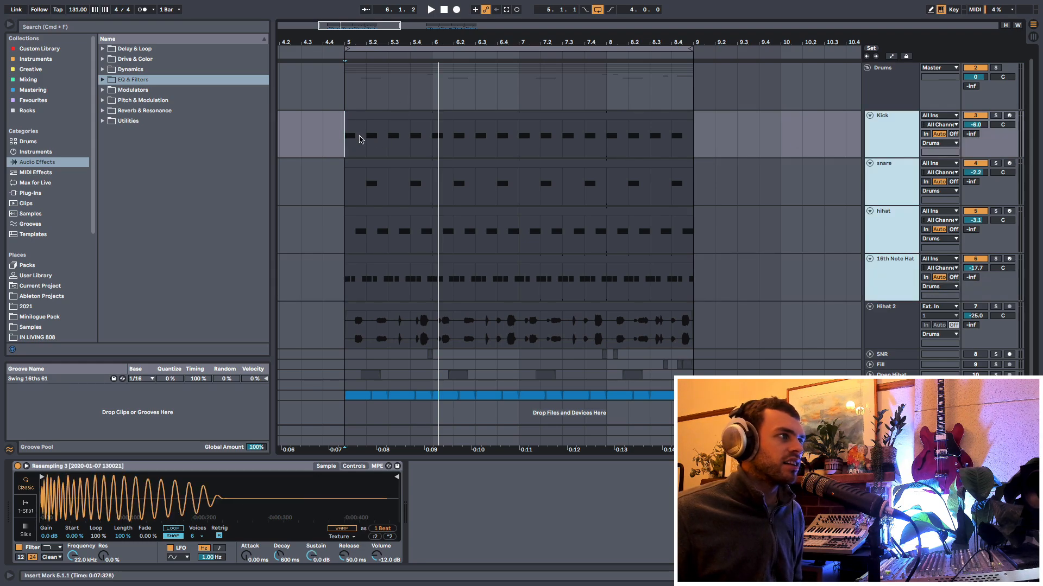
left_click(345, 150)
left_click_drag(367, 43, 365, 93)
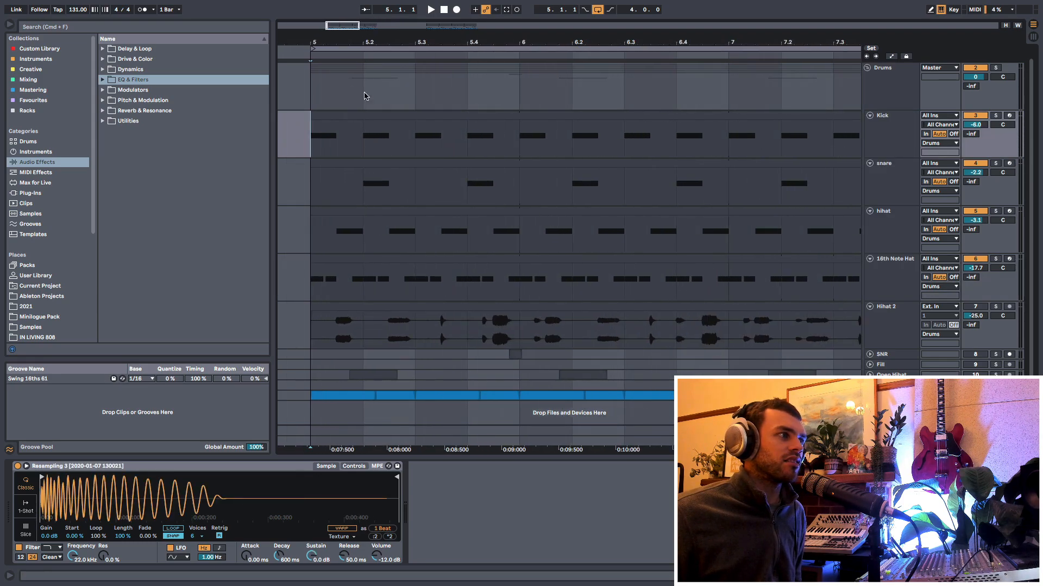
Highlight the snare track's half-bar pattern from 5.1.1 to 5.3.1.
left_click_drag(314, 200, 414, 198)
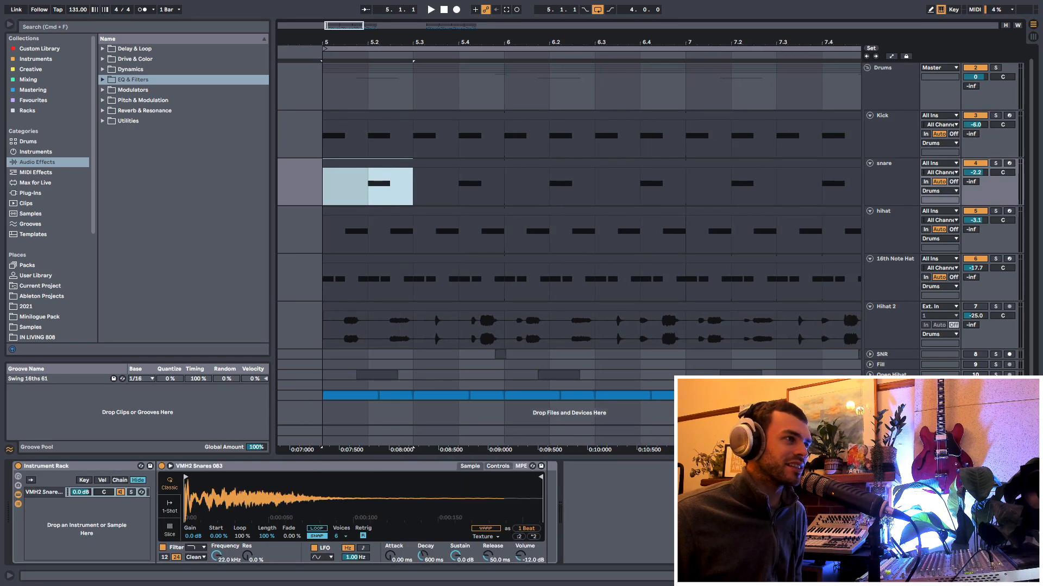
left_click_drag(327, 43, 320, 40)
left_click_drag(319, 197, 392, 194)
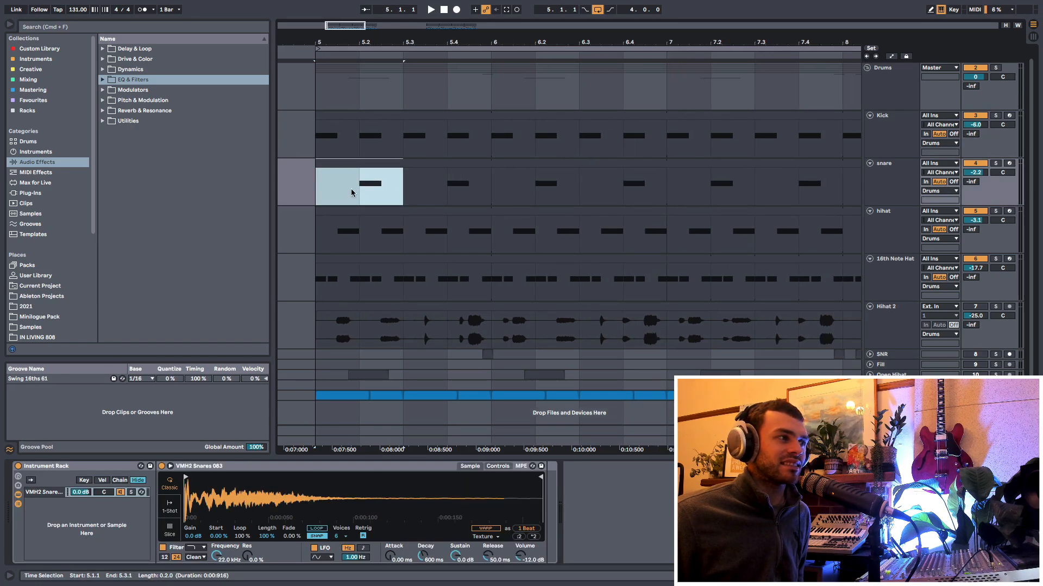
left_click_drag(316, 194, 402, 191)
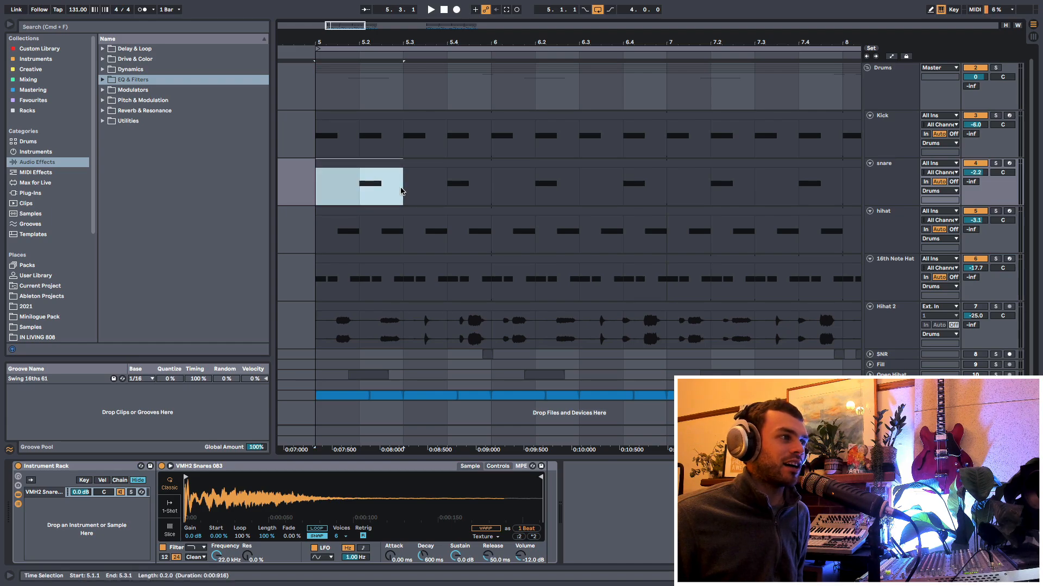
Highlight bar 5.1.1 to 6.1.1 across the Kick through 16th Note Hat tracks and select those four tracks.
left_click_drag(348, 146, 393, 144)
left_click_drag(332, 247, 350, 245)
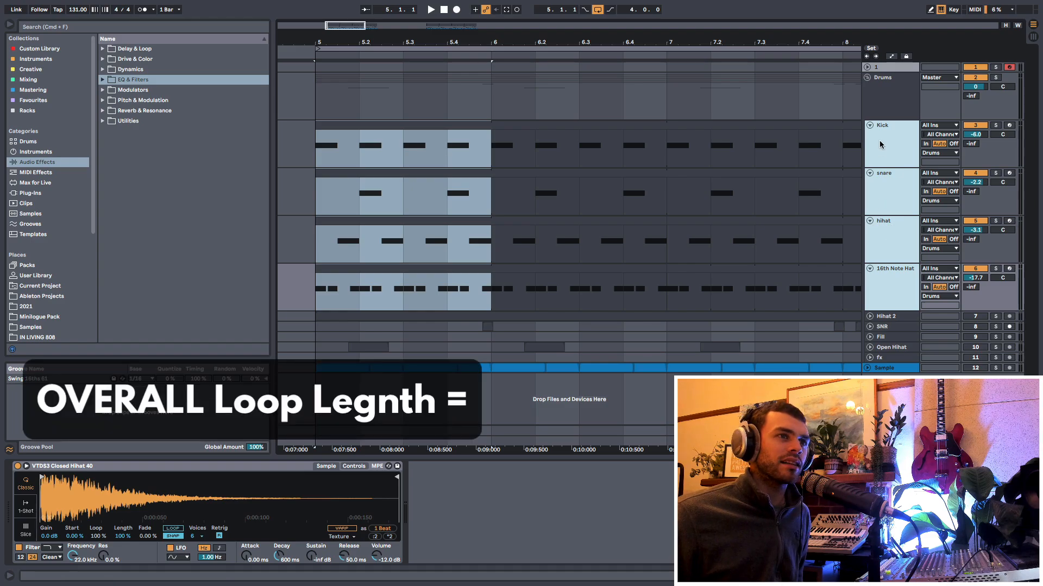
left_click(882, 115)
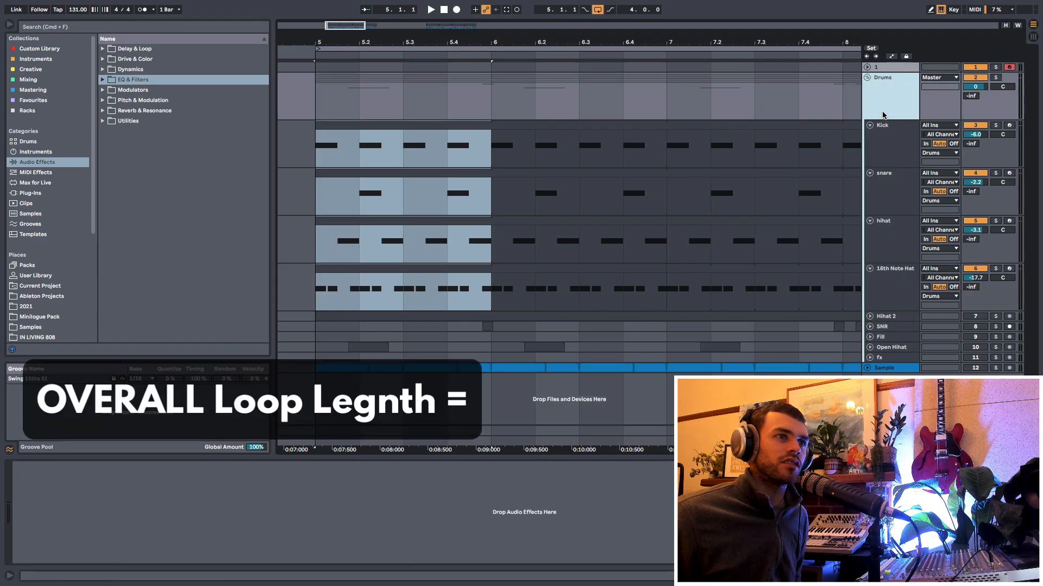
left_click(889, 159)
left_click(886, 274, "shift")
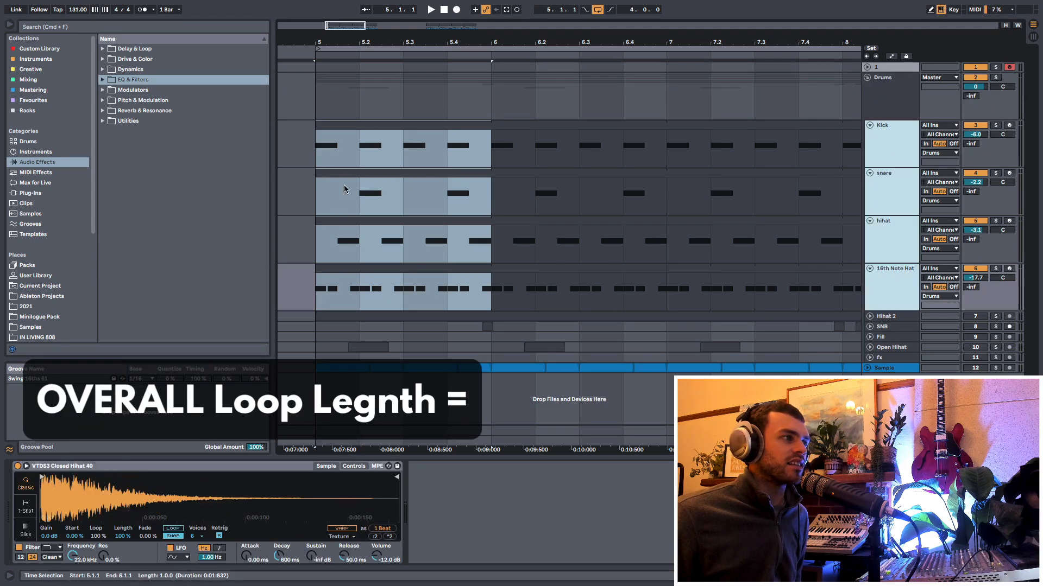
Unfold the Hihat 2 track and place the insert marker at 5.1.1 on it.
left_click(888, 318)
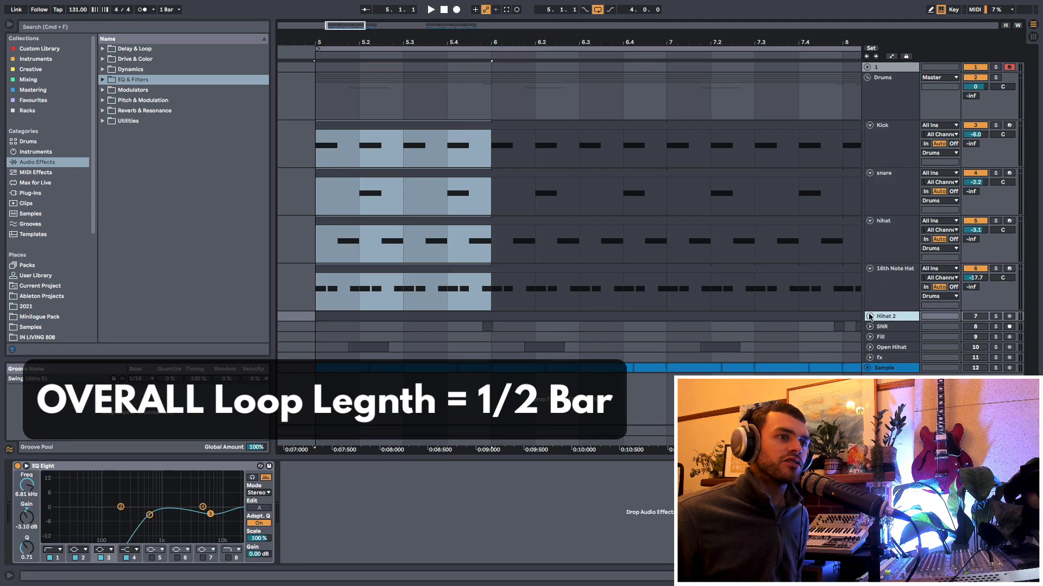
left_click(870, 317)
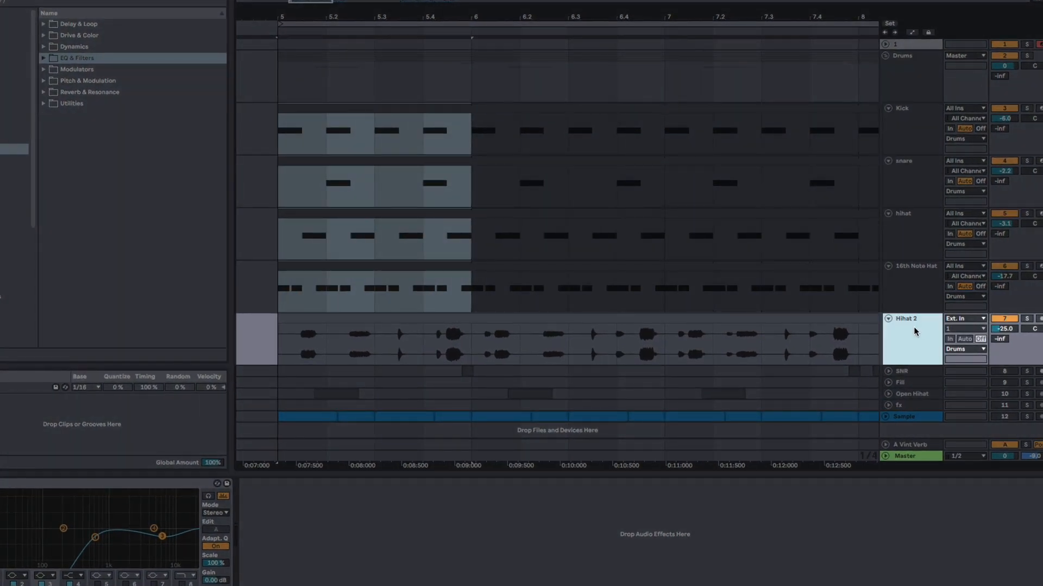
mouse_move(282, 347)
left_mouse_down()
mouse_move(418, 353)
mouse_move(469, 344)
mouse_move(280, 352)
left_mouse_up()
left_click(328, 350)
left_click(469, 346)
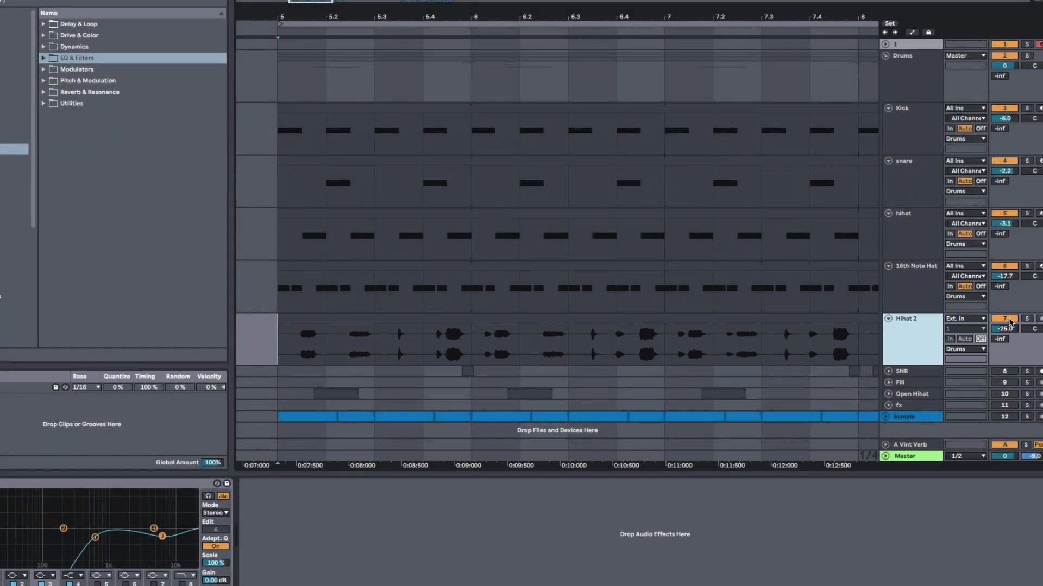
Play the loop with Hihat 2 deactivated, then reactivate it during playback and raise its volume to -21.6.
left_click(1004, 319)
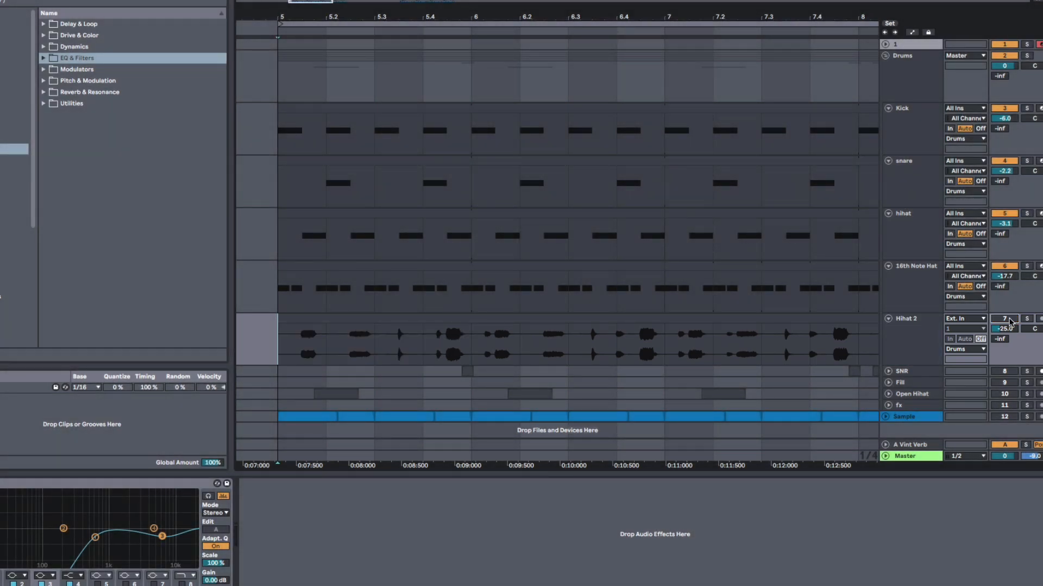
left_click(1006, 319)
left_click(1002, 319)
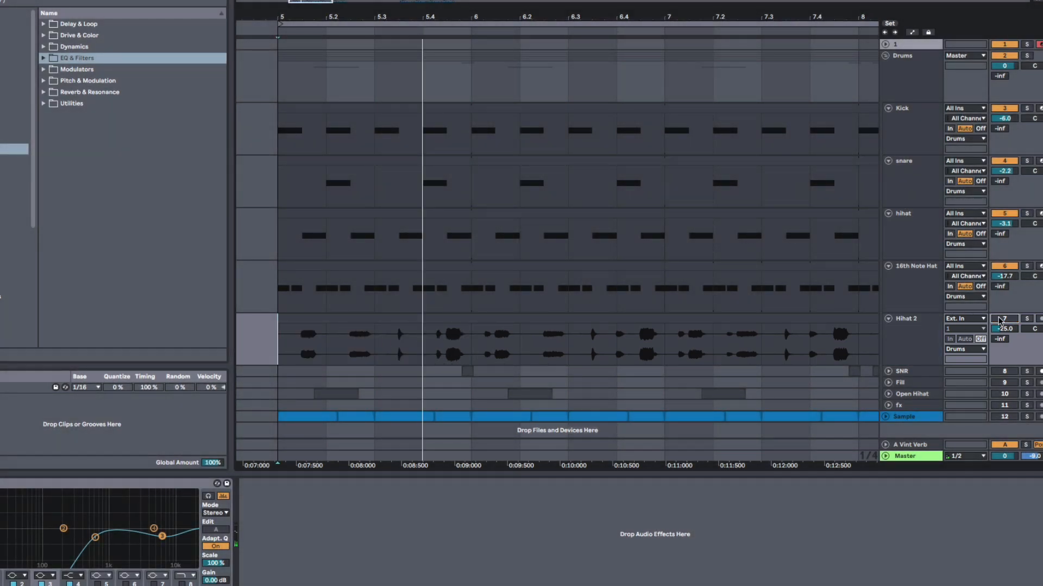
key("space")
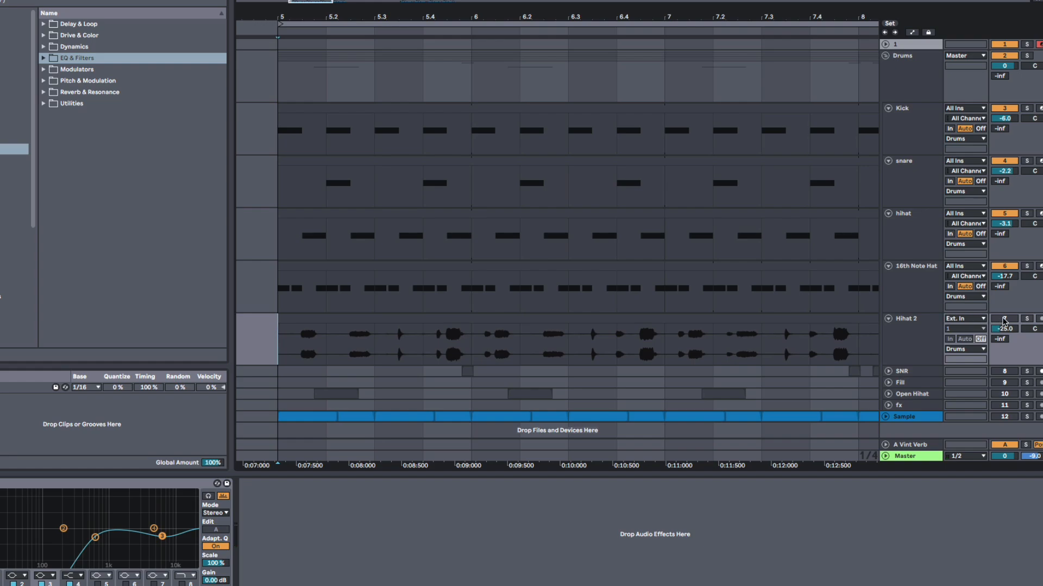
key("space")
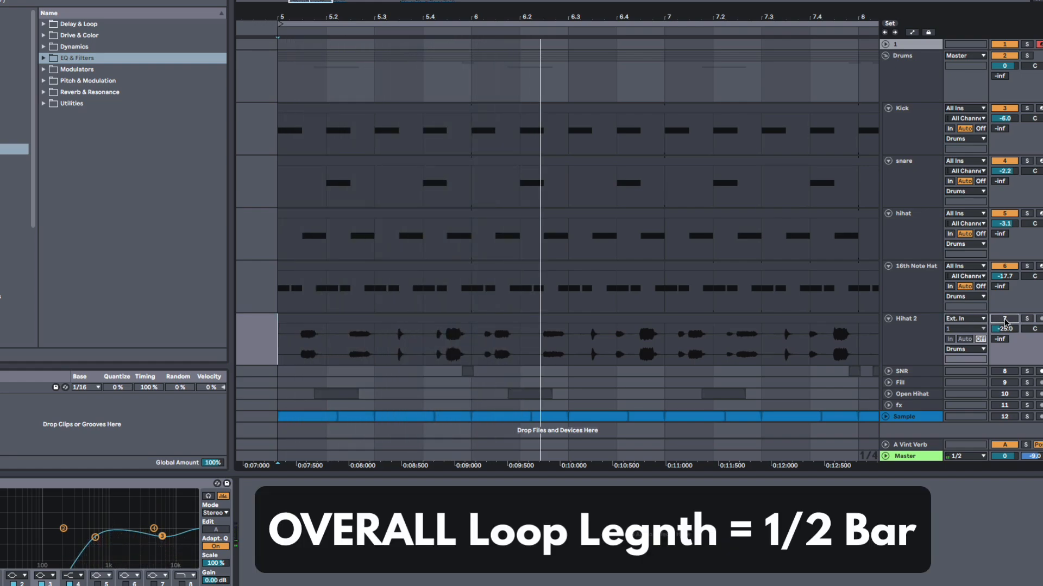
left_click(1004, 320)
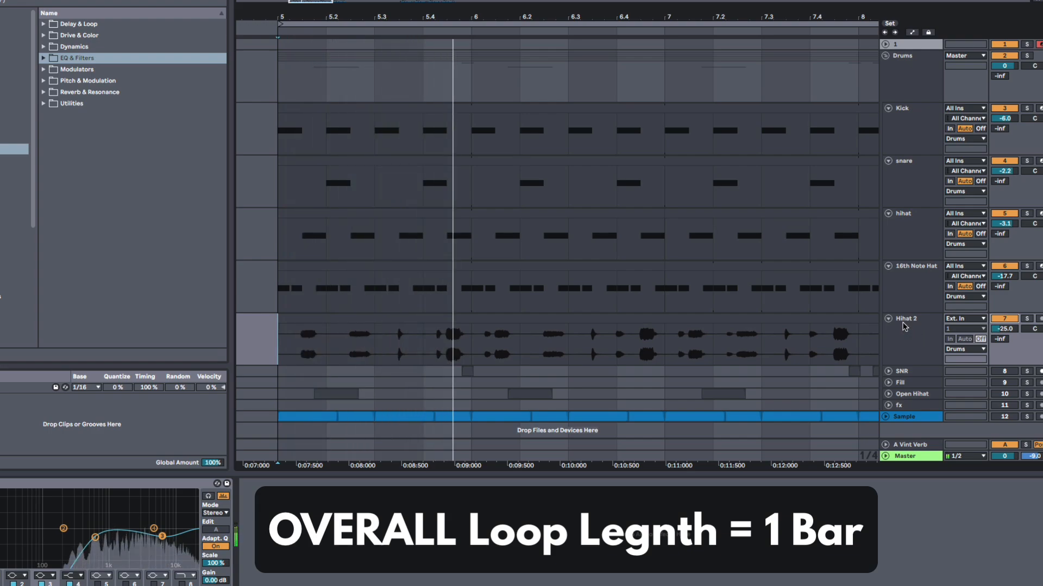
left_click_drag(1004, 329, 1004, 320)
Highlight the first bar of the loop across the Kick through Hihat 2 tracks, then clear the selection at 6.1.1.
left_click_drag(741, 12, 555, 0)
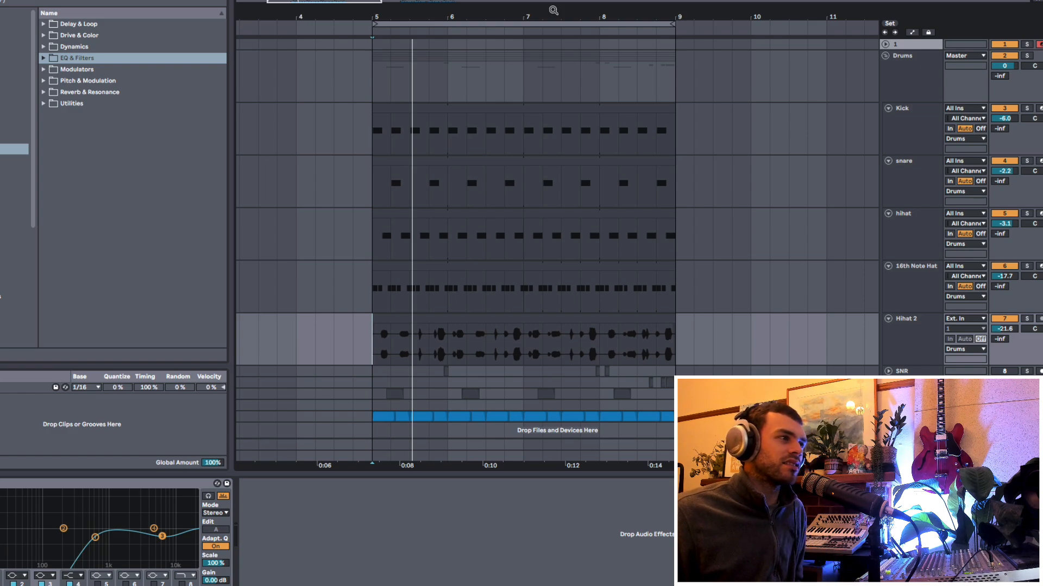
left_click_drag(554, 10, 596, 19)
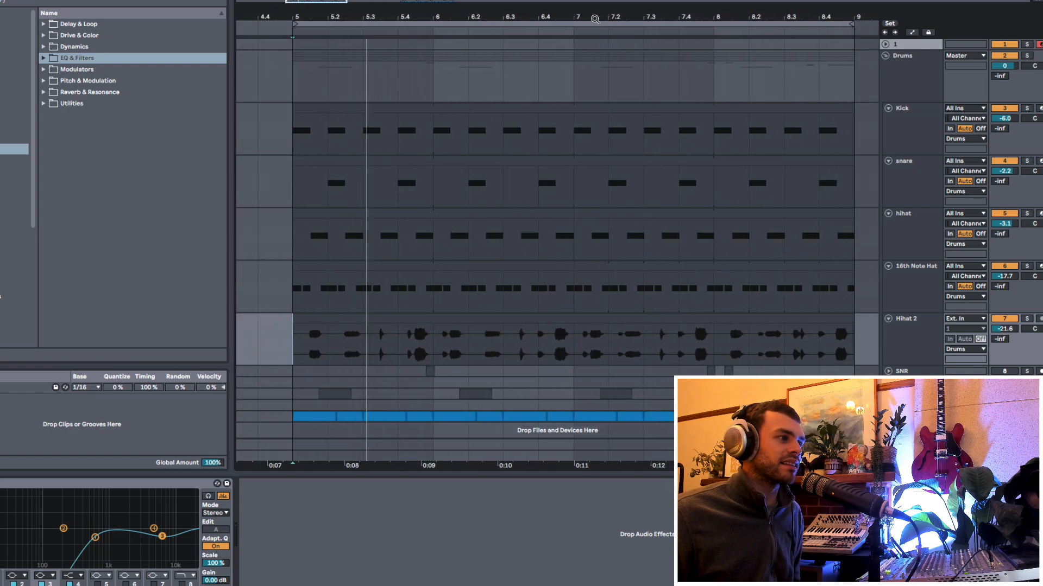
left_click_drag(296, 350, 423, 121)
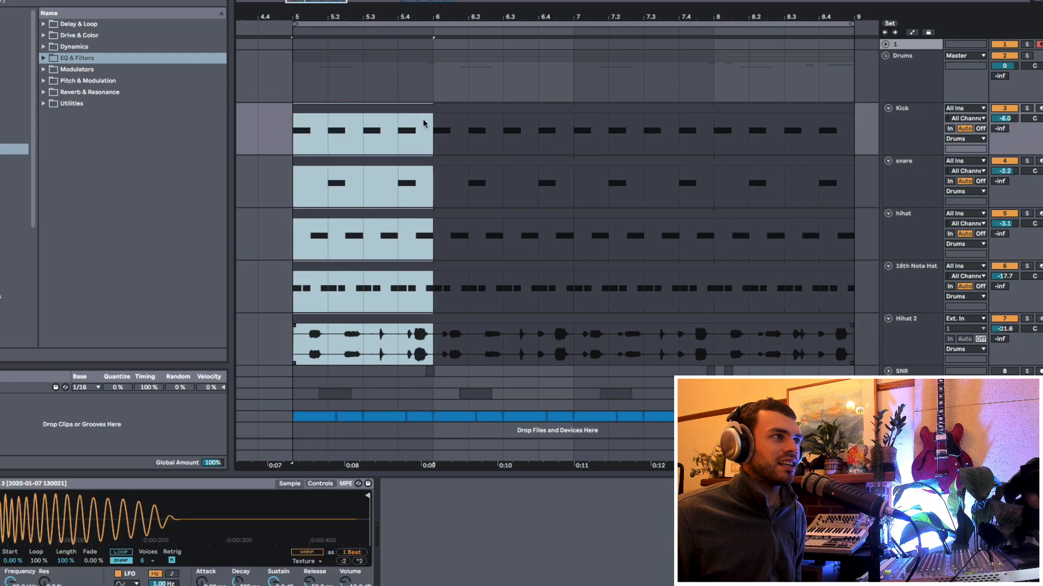
left_click(432, 339)
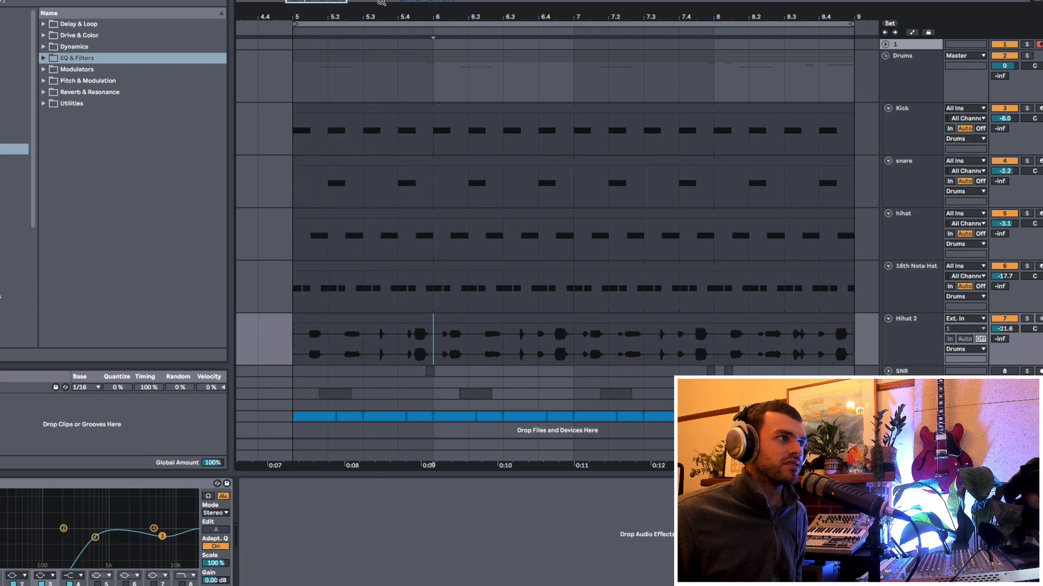
Unfold and activate the SNR track and highlight its first two bars from 5.1.1 to 7.1.1.
left_click_drag(387, 12, 386, 1)
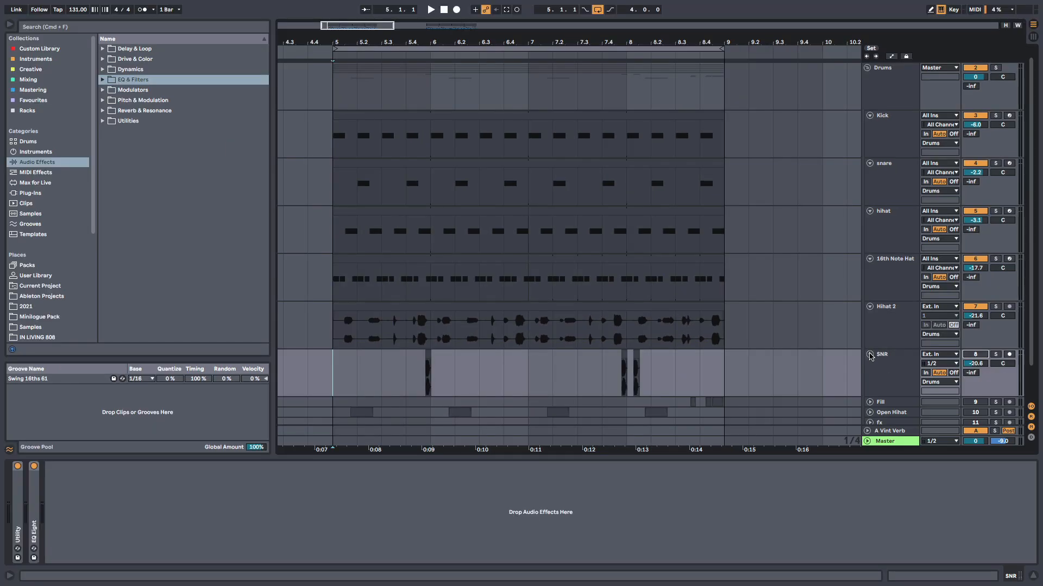
left_click(974, 355)
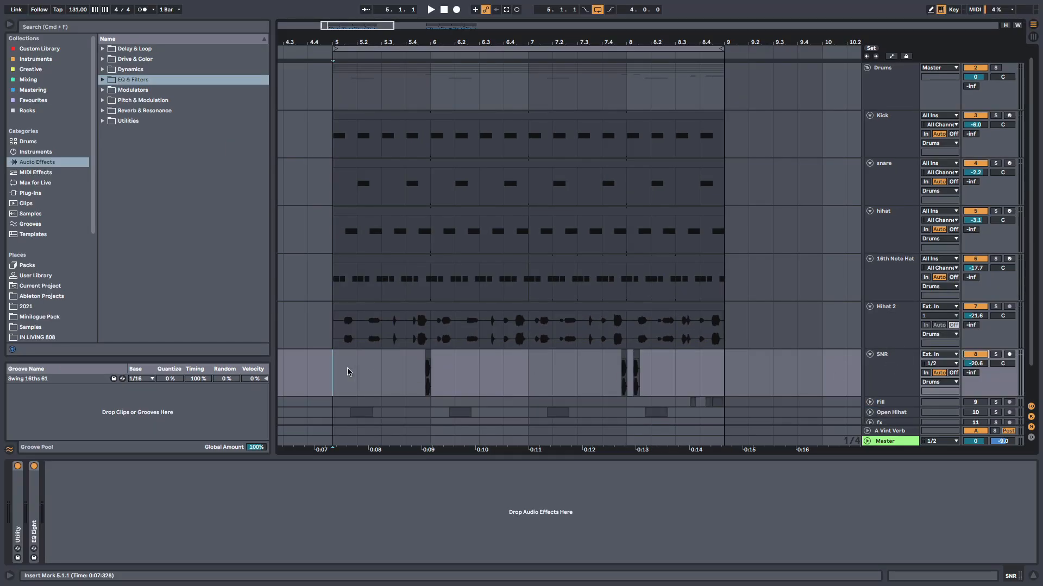
left_click_drag(332, 375, 516, 364)
left_click_drag(423, 30, 434, 46)
left_click_drag(327, 377, 576, 370)
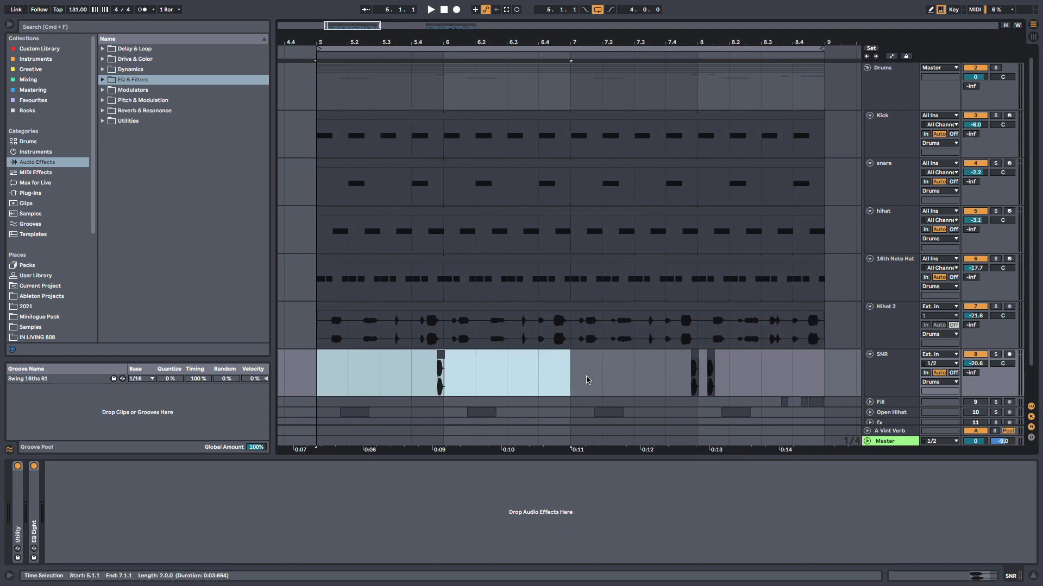
left_click(570, 381)
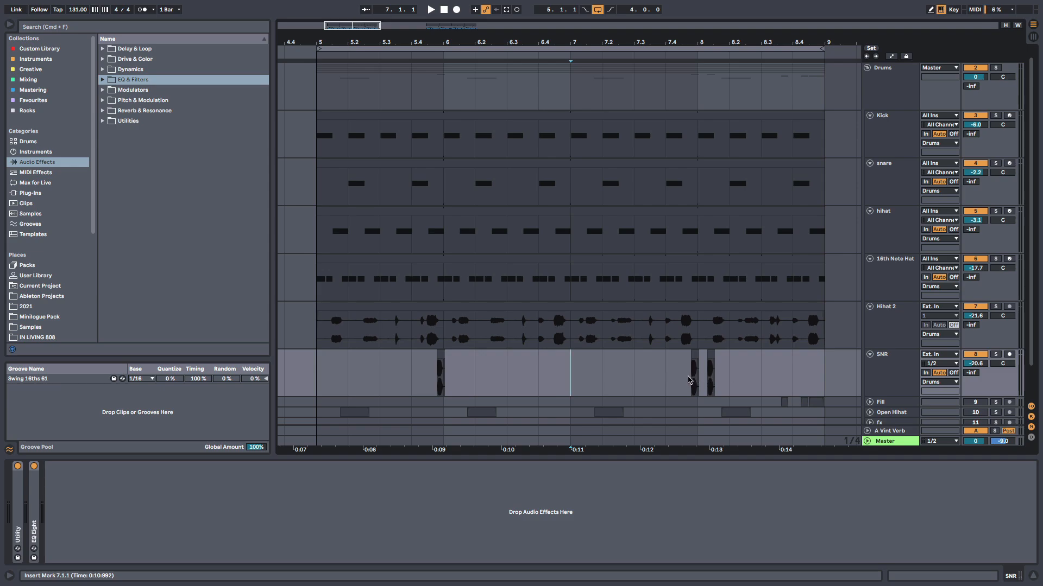
Highlight the SNR track's full four bars from 5.1.1 to 9.1.1 and play the loop.
left_click_drag(325, 381, 836, 368)
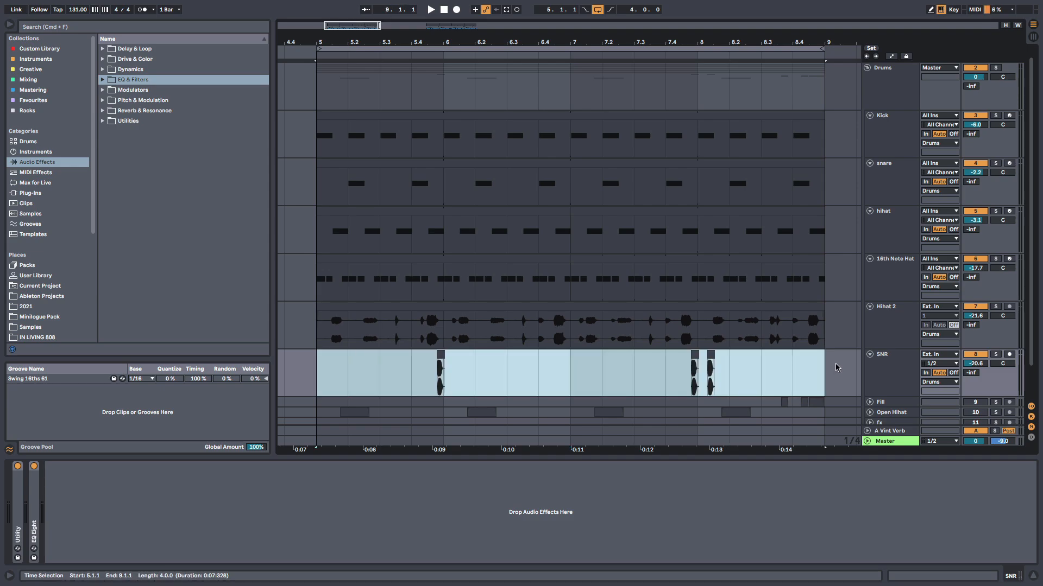
scroll(837, 367, "down", 3)
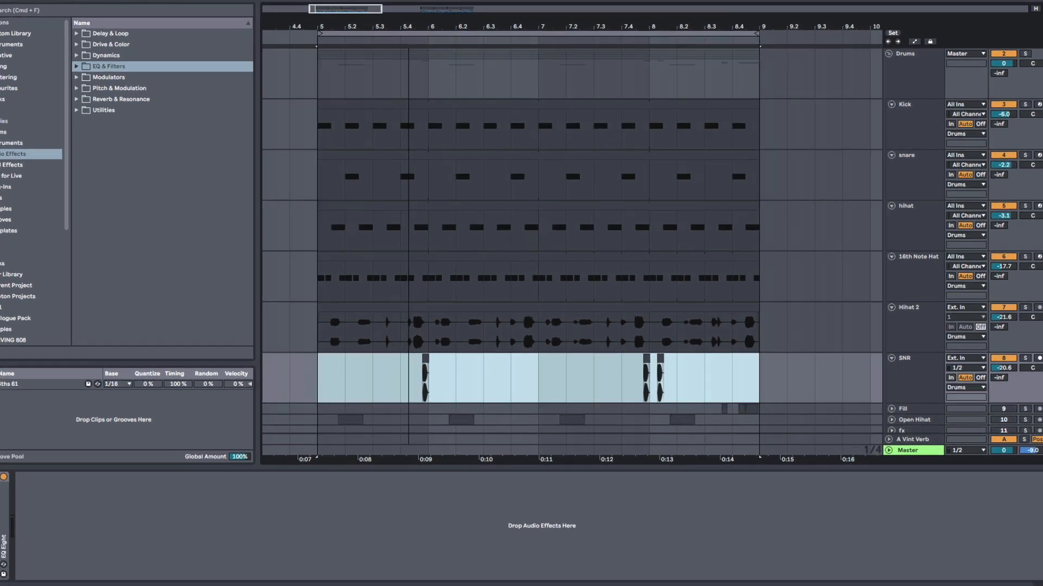
key("space")
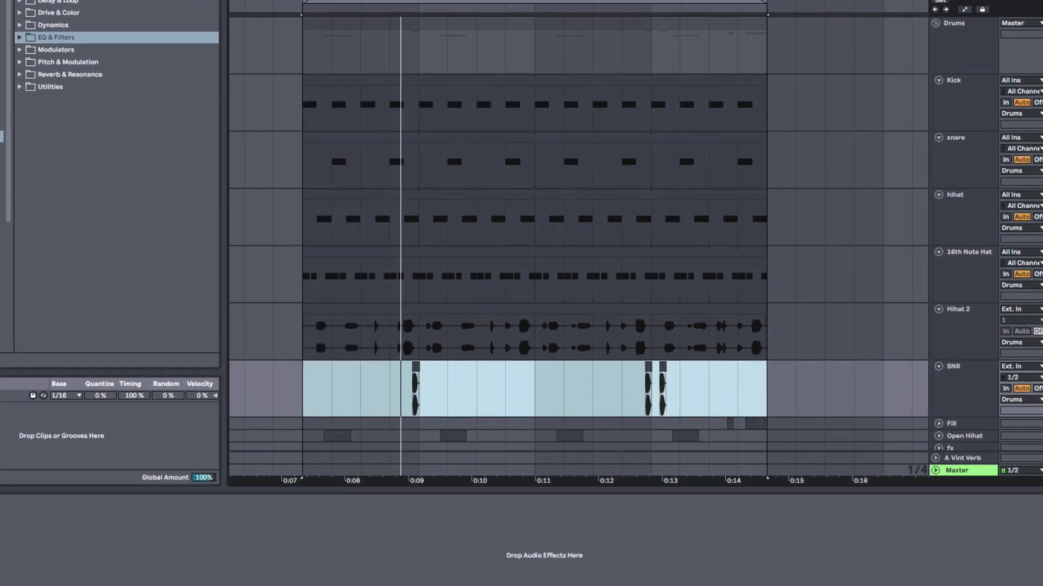
Select the Fill track and highlight its fill clips across the last half bar of the four-bar loop.
left_click_drag(542, 0, 551, 0)
left_click(976, 267)
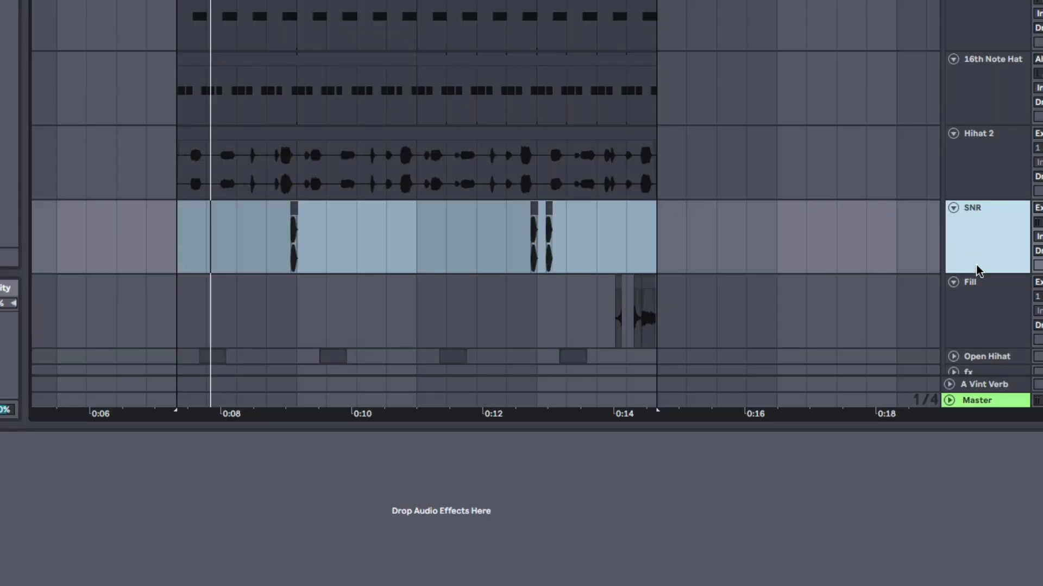
left_click(976, 288)
scroll(881, 284, "down", 3)
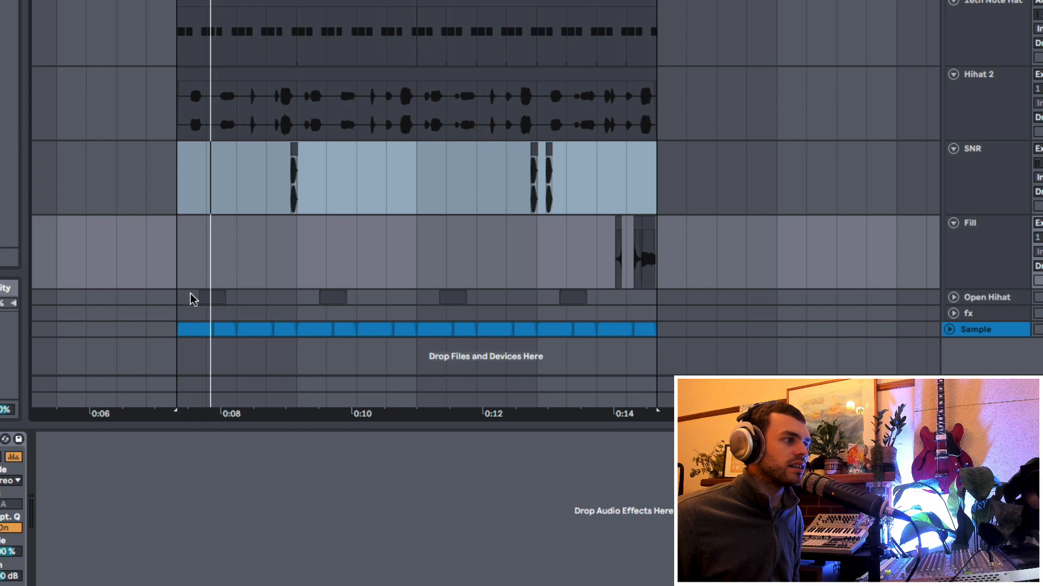
left_click(177, 246)
left_click_drag(596, 249, 667, 242)
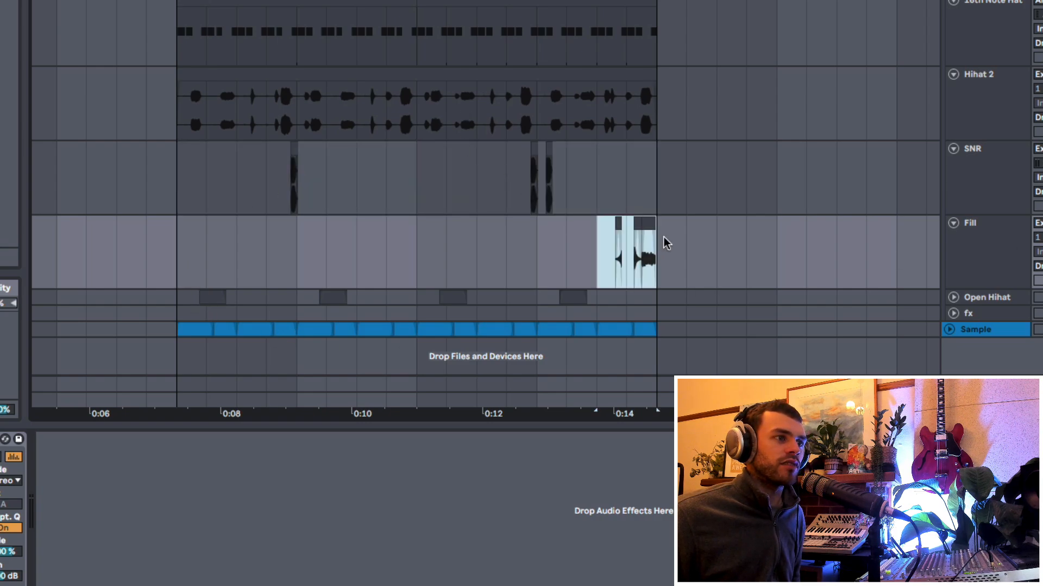
left_click(602, 263)
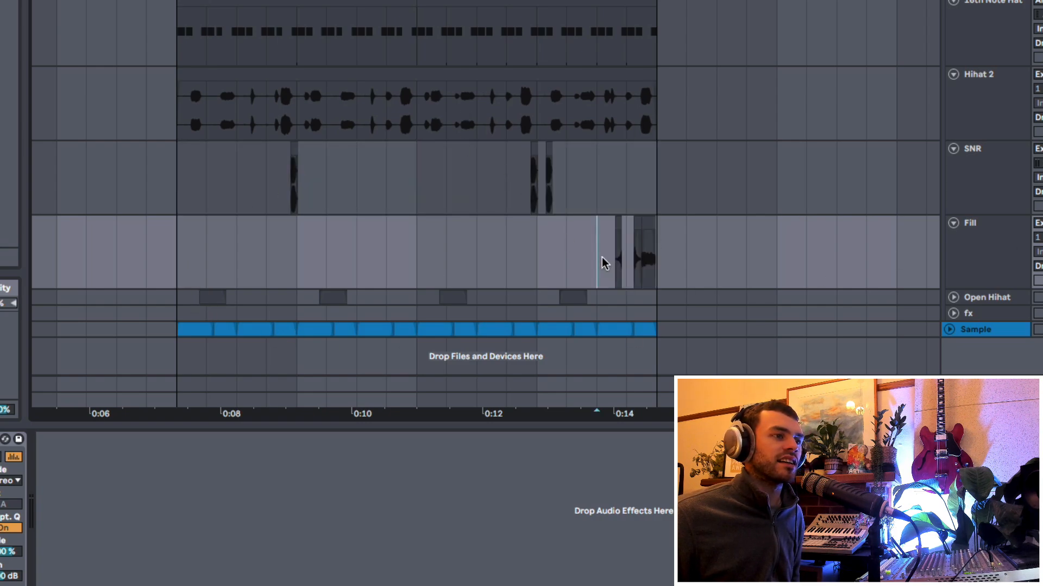
left_click_drag(608, 257, 667, 251)
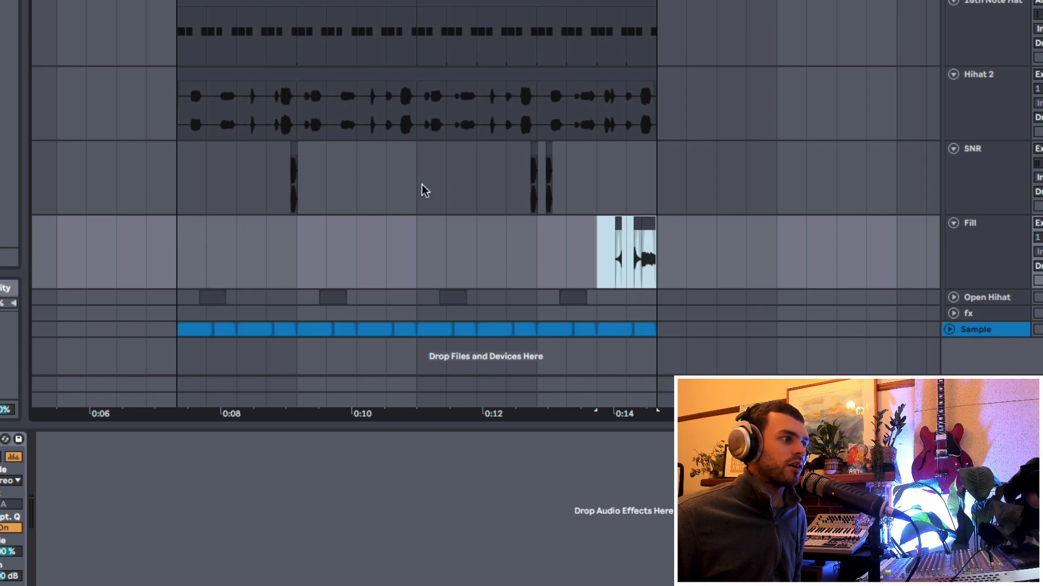
Highlight all four bars of the loop on the Fill track and play it from the start.
left_click_drag(199, 267, 664, 251)
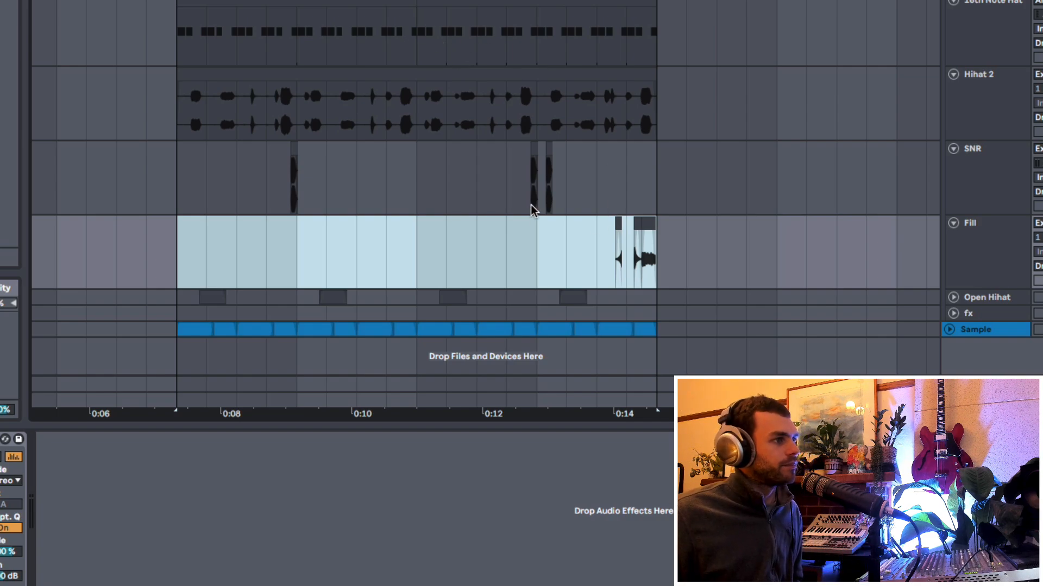
key("space")
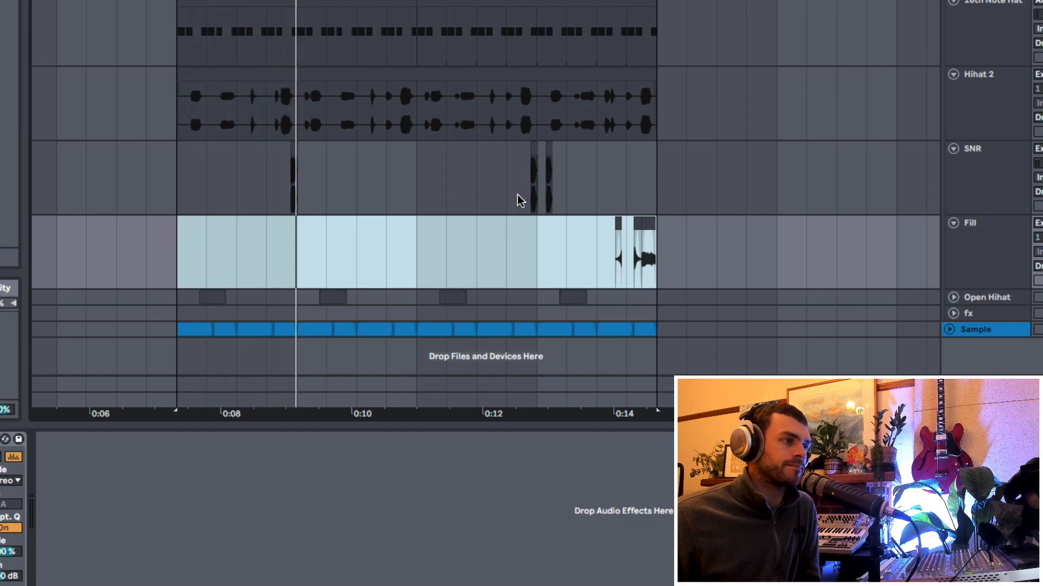
left_click_drag(492, 0, 487, 9)
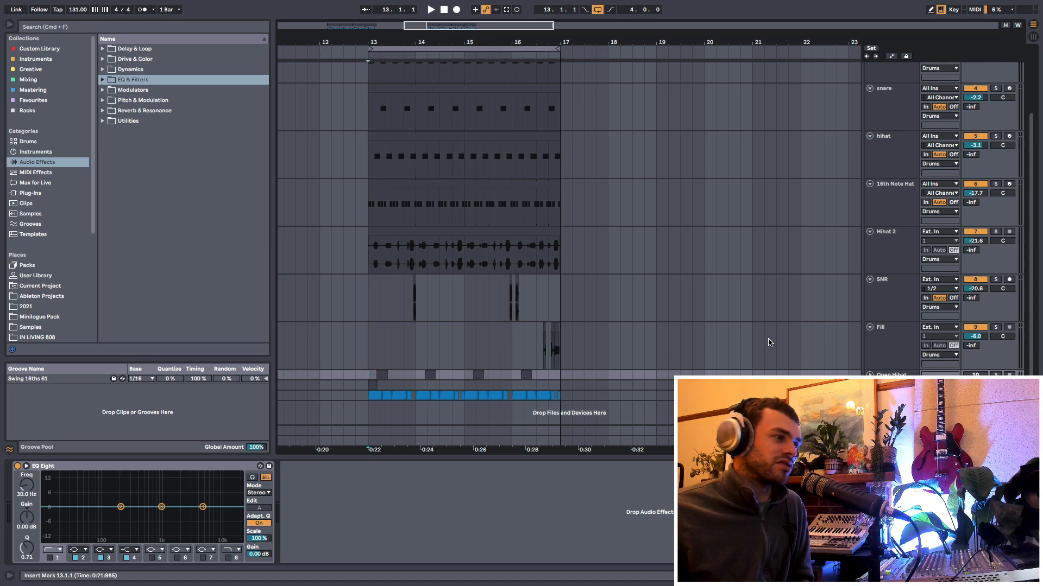
Highlight the first beat of bar 13 on the hihat and Hihat 2 tracks, and beat 14.2.1 to 14.3.1 on Hihat 2.
scroll(463, 292, "up", 3)
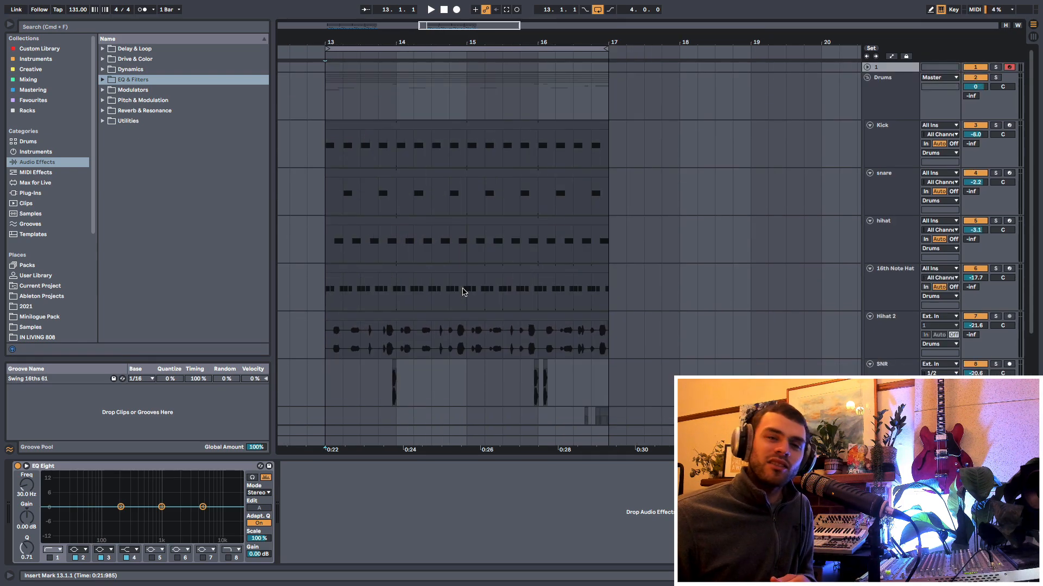
scroll(463, 292, "down", 3)
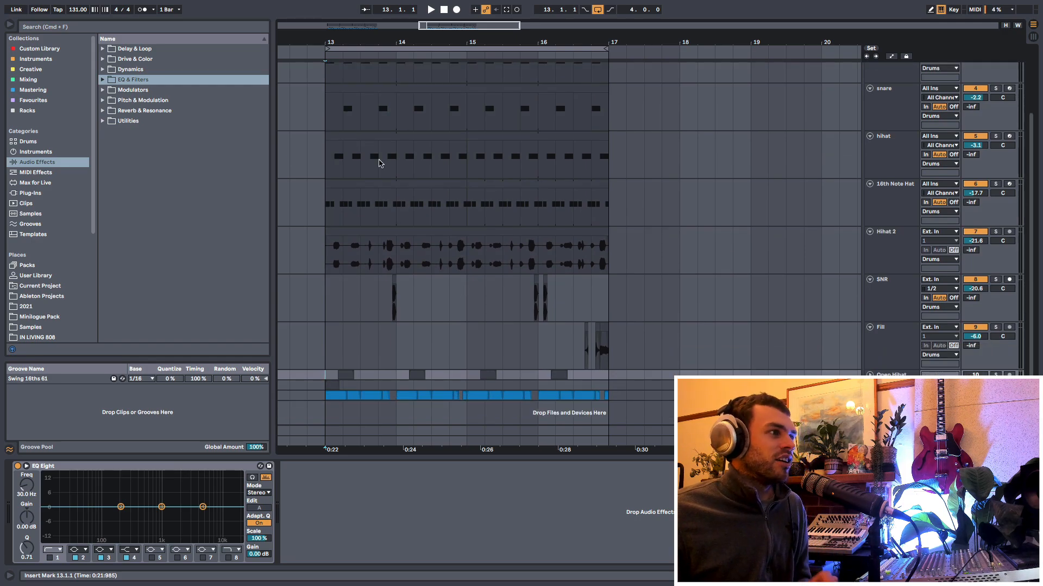
left_click(327, 158)
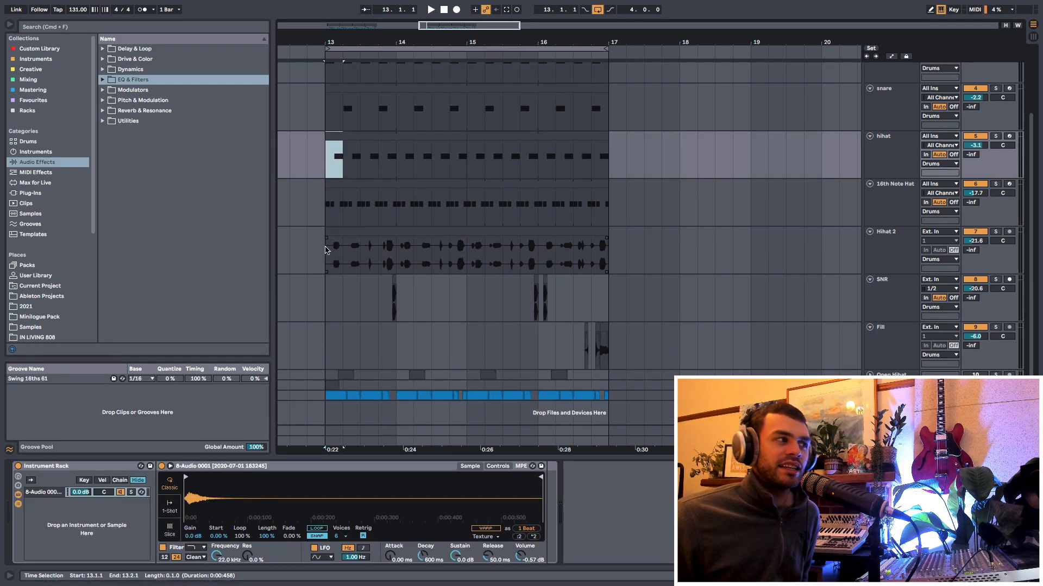
left_click_drag(334, 266, 341, 267)
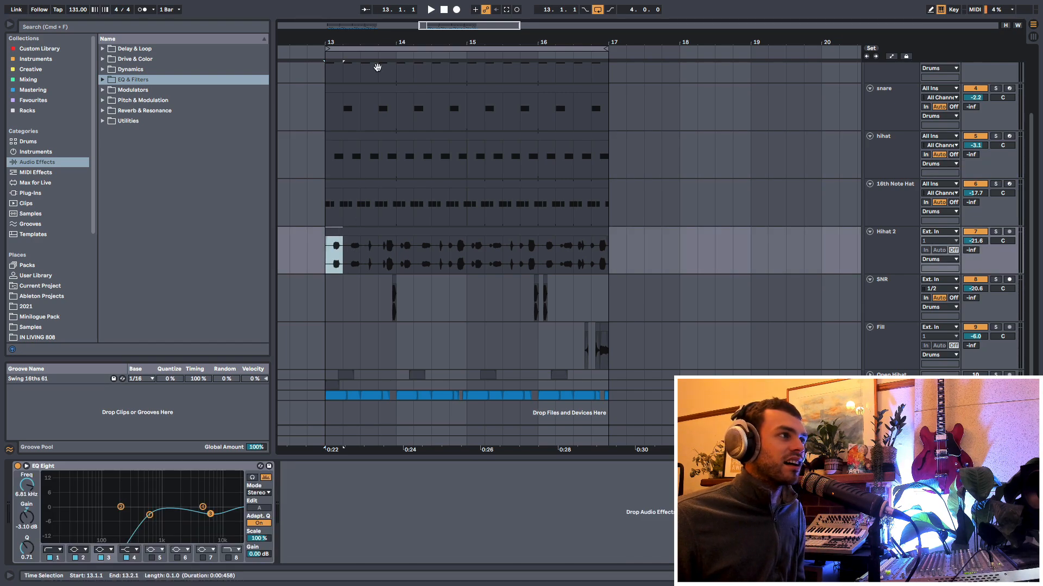
left_click_drag(384, 36, 423, 37)
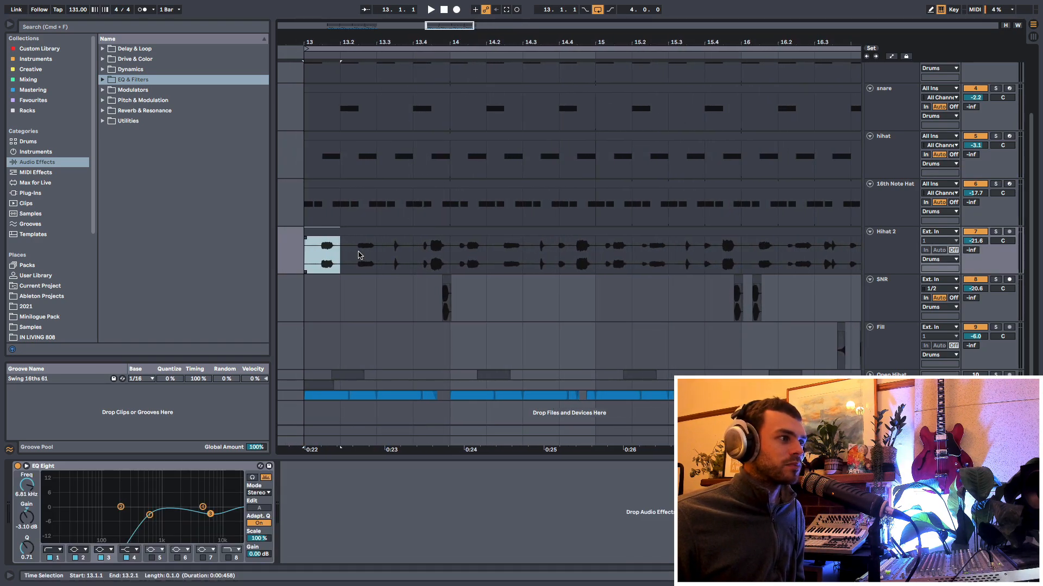
left_click_drag(347, 258, 513, 264)
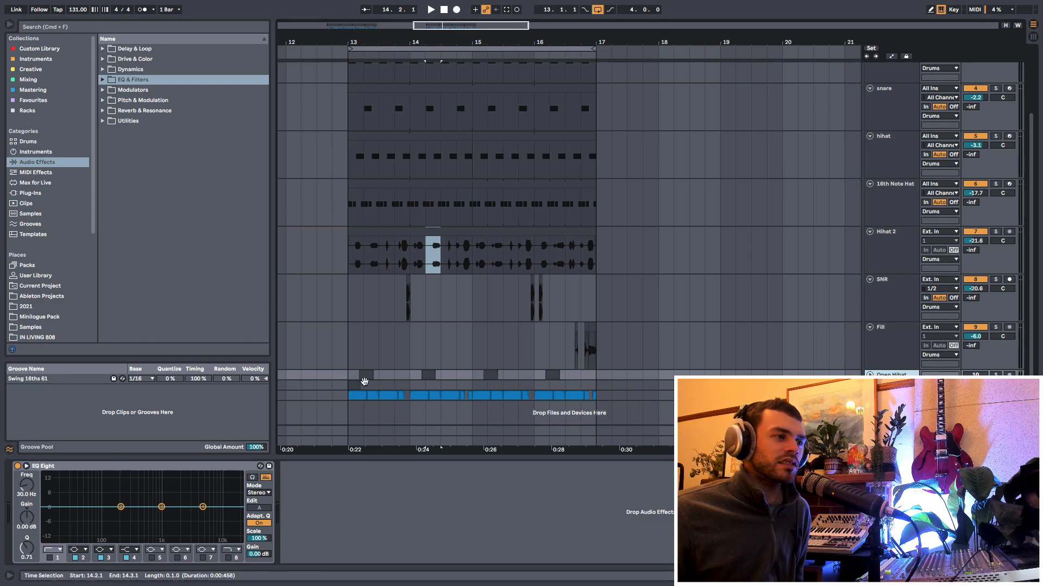
Duplicate the four-bar section from 13.1.1 to 17.1.1 across Kick through fx, and extend the loop to bar 21.
left_click(592, 386)
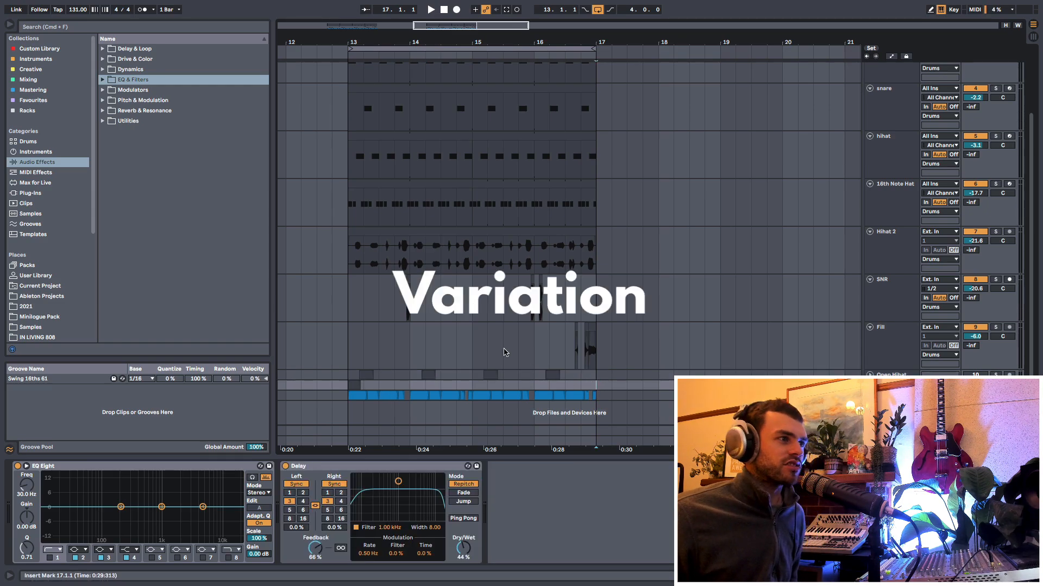
scroll(383, 176, "up", 3)
left_click(348, 153, "shift")
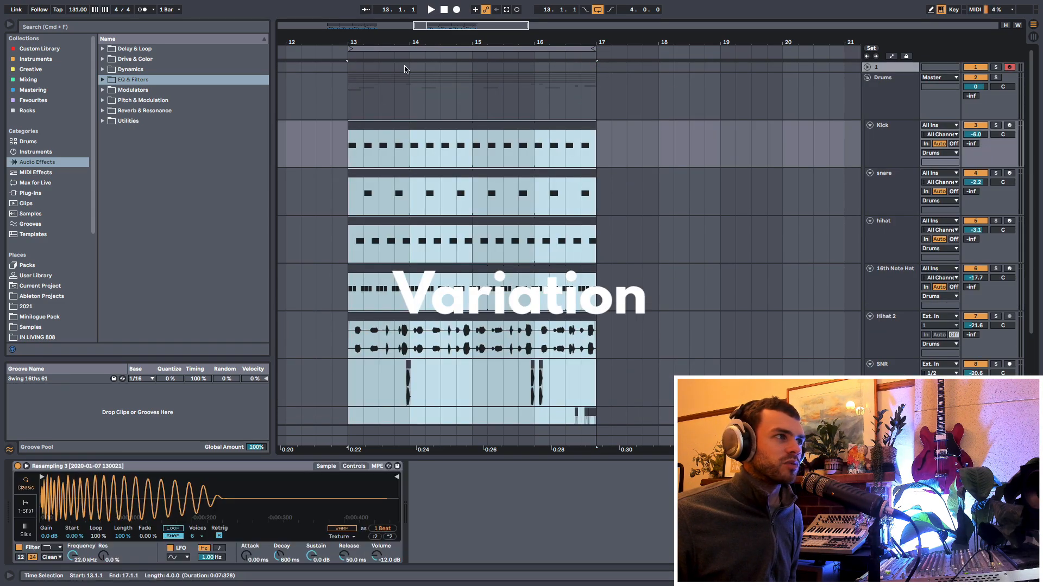
left_click_drag(430, 42, 429, 31)
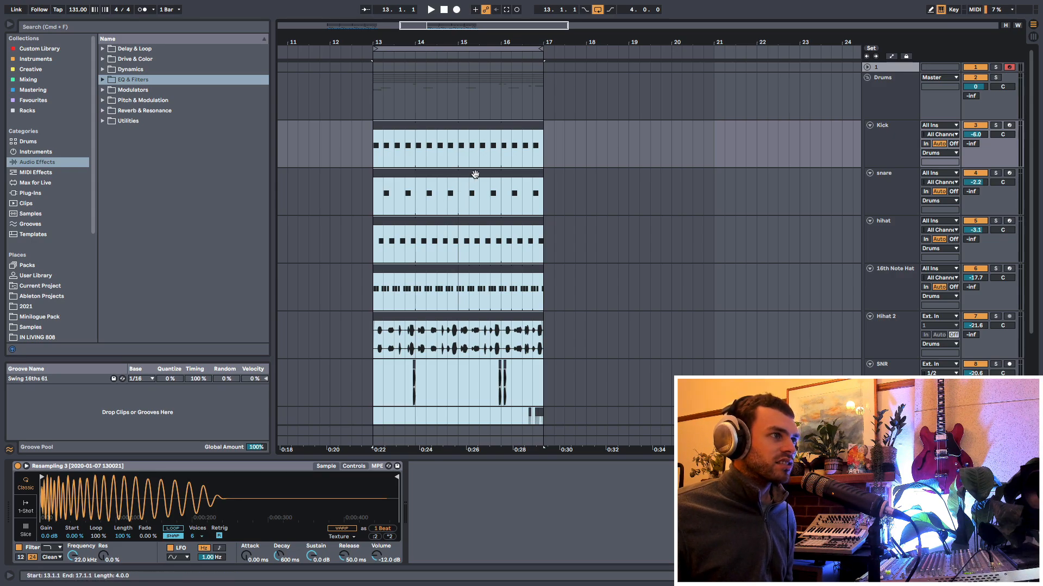
key("super+d")
left_click_drag(537, 48, 713, 47)
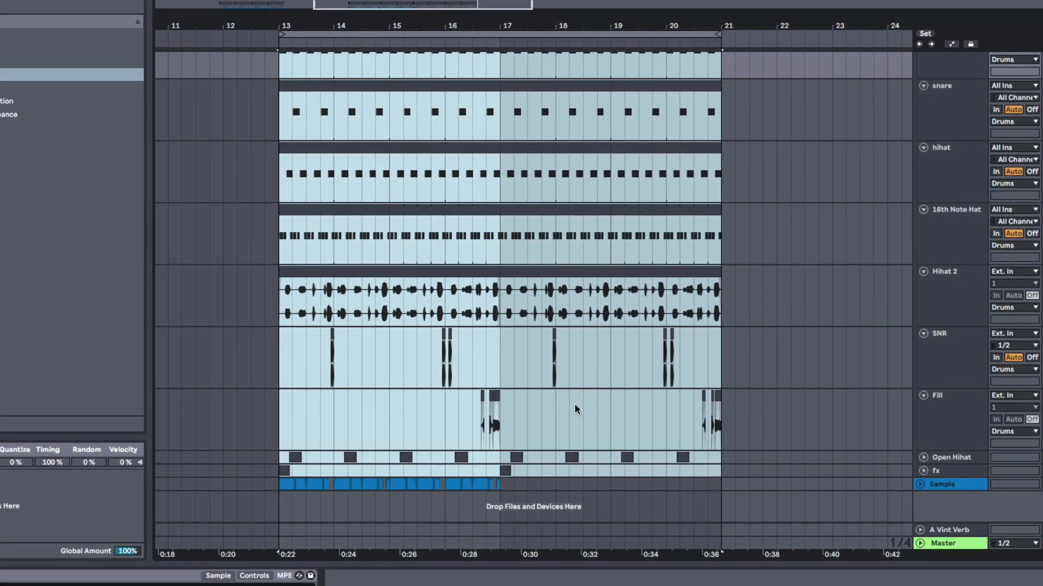
Delete the Kick part in the last bar of the eight-bar loop, from bar 20 to 21.
left_click(542, 419)
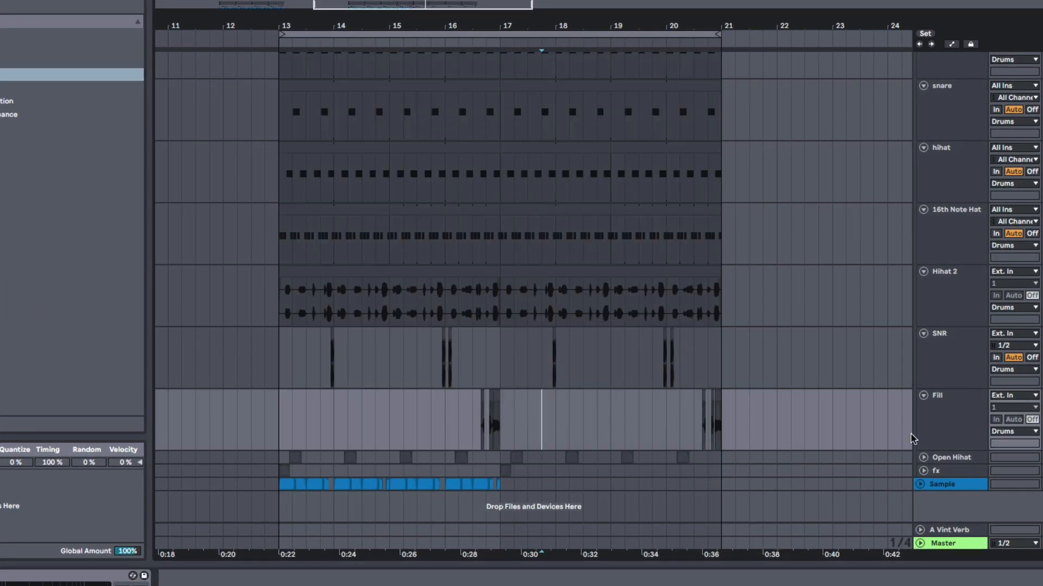
scroll(644, 261, "up", 5)
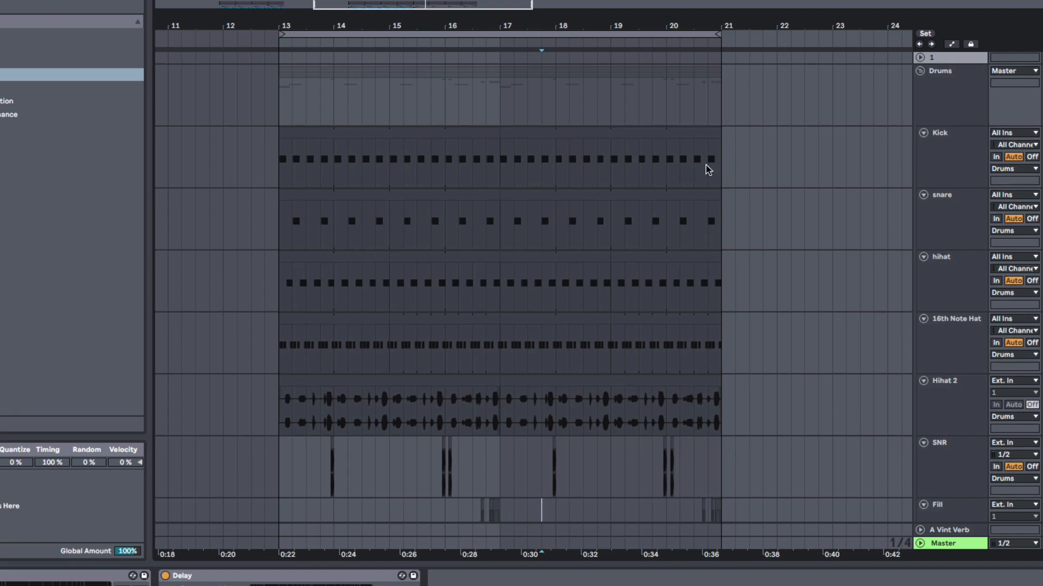
left_click_drag(729, 25, 727, 28)
left_click_drag(652, 158, 727, 170)
key("Delete")
Delete the hihat, 16th Note Hat and Hihat 2 parts over the last half bar, from 20.3 to 21.
left_click_drag(659, 27, 654, 54)
left_click_drag(688, 296, 747, 363)
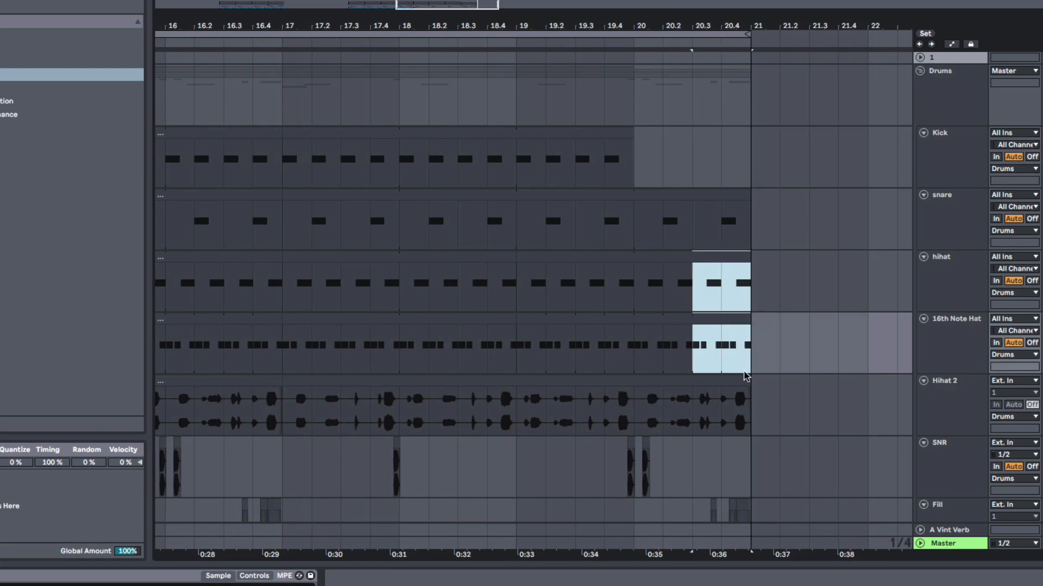
key("plus")
key("Delete")
left_click_drag(672, 415, 767, 408)
key("Delete")
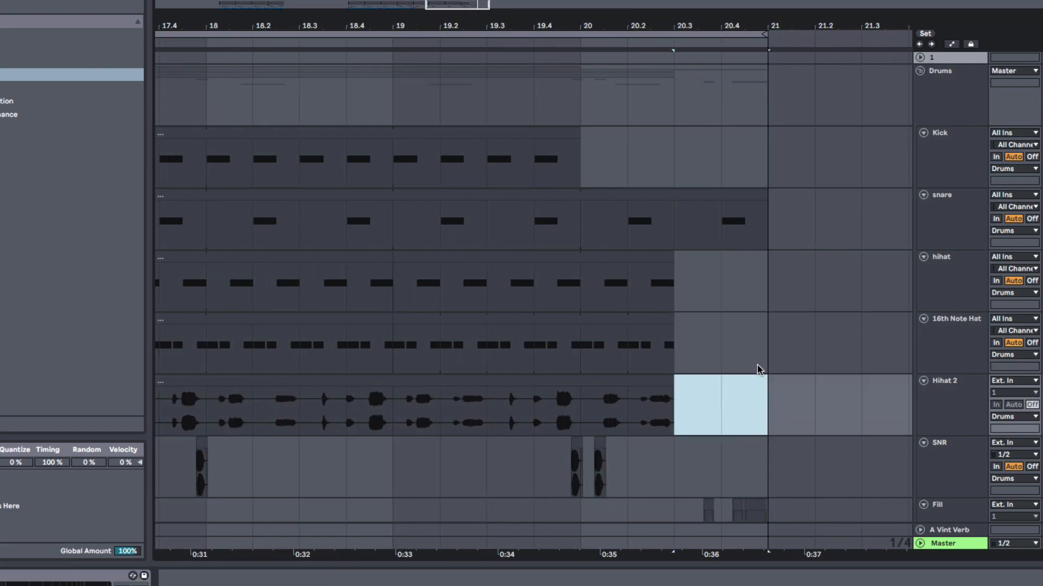
Highlight the Fill clips in the last half bar from 20.3 to 21 and review the drum tracks across the eight-bar loop.
scroll(701, 351, "down", 4)
left_click(673, 176)
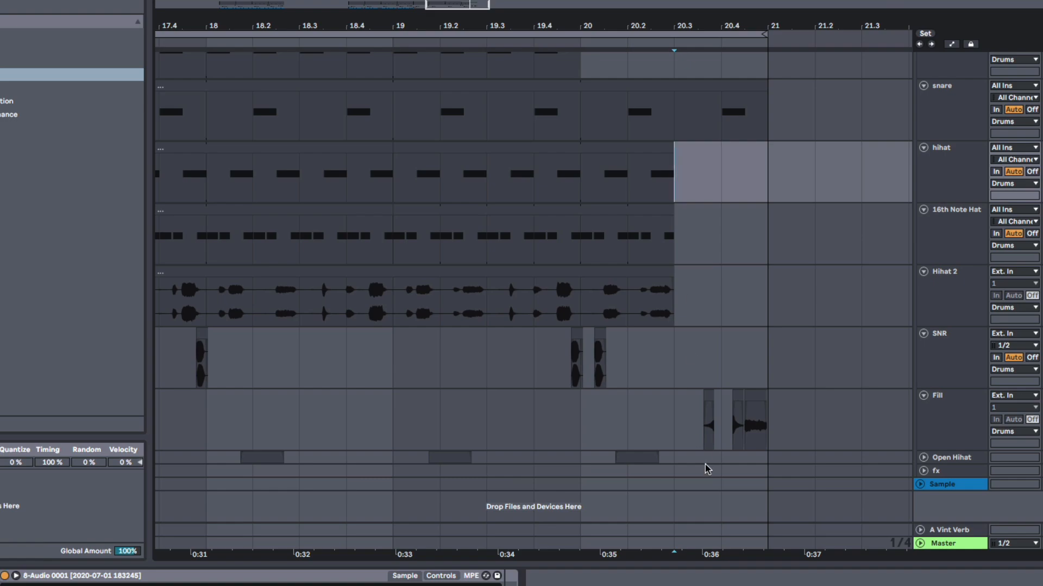
left_click_drag(673, 434, 748, 442)
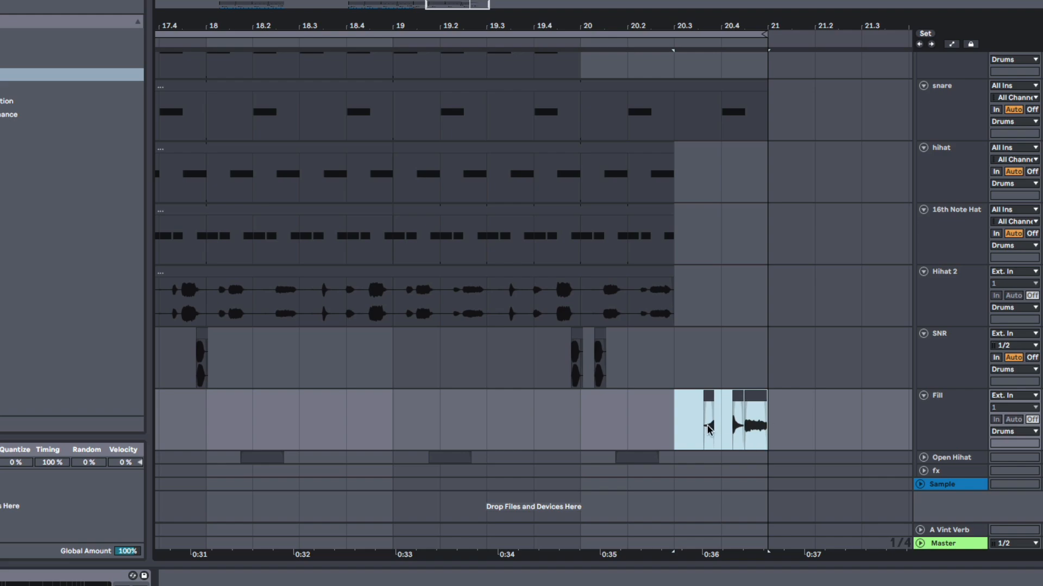
left_click_drag(691, 428, 785, 433)
left_click_drag(656, 18, 703, 3)
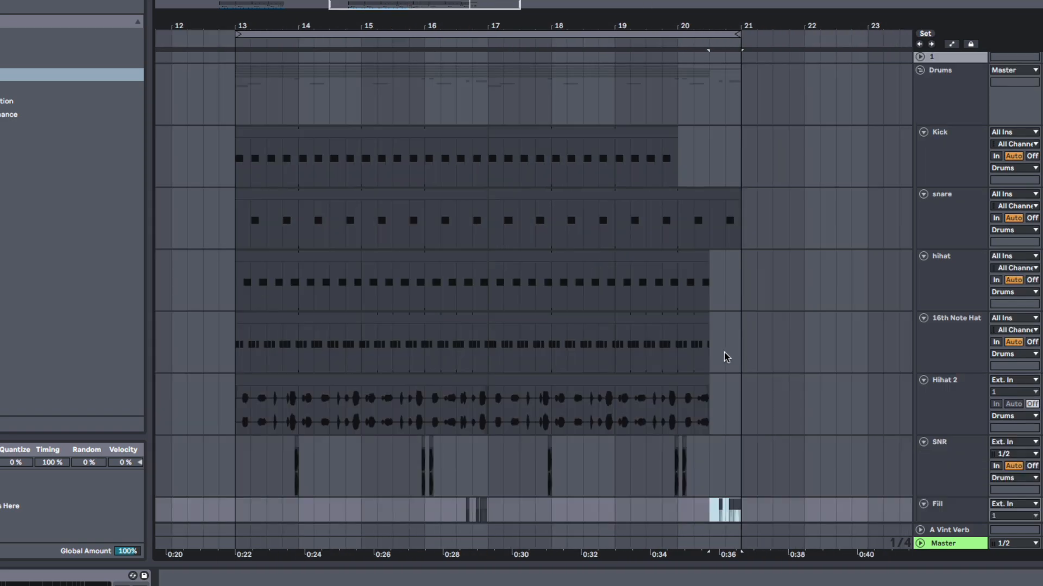
scroll(712, 419, "down", 5)
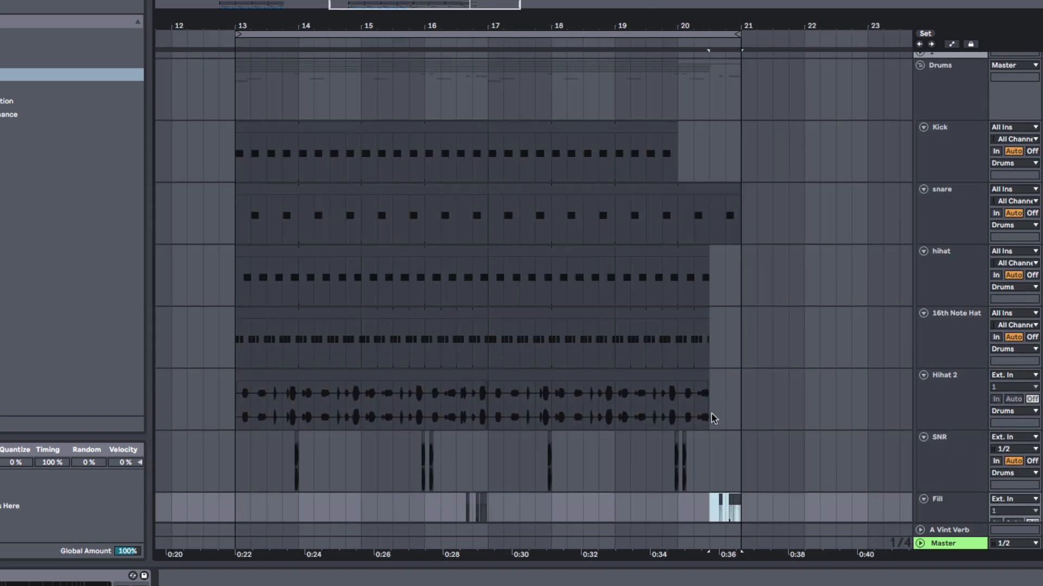
scroll(707, 319, "up", 4)
scroll(742, 181, "down", 4)
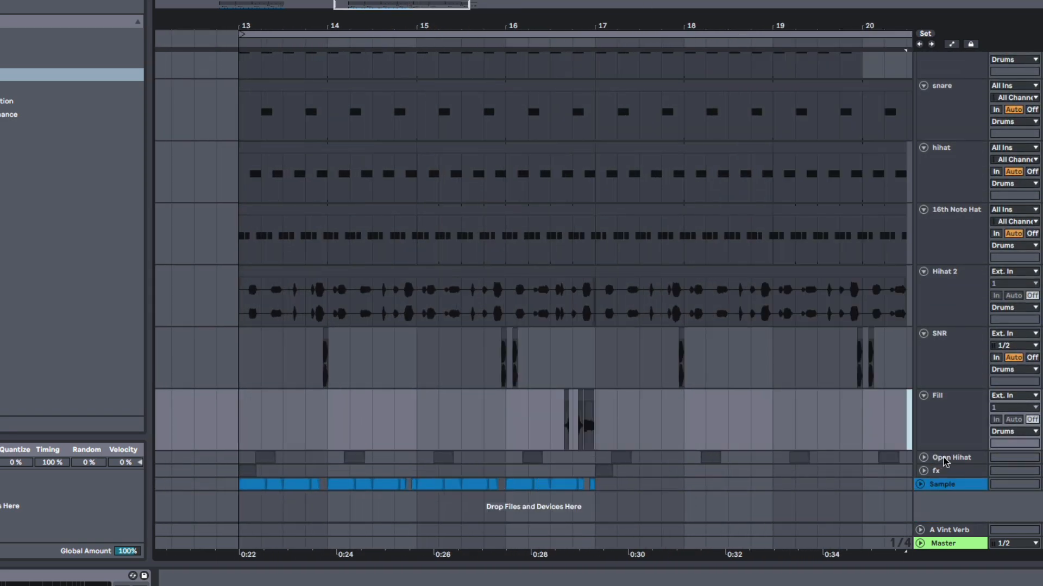
Unfold the Open Hihat and fx tracks and play the loop from bar 13.
left_click(944, 459)
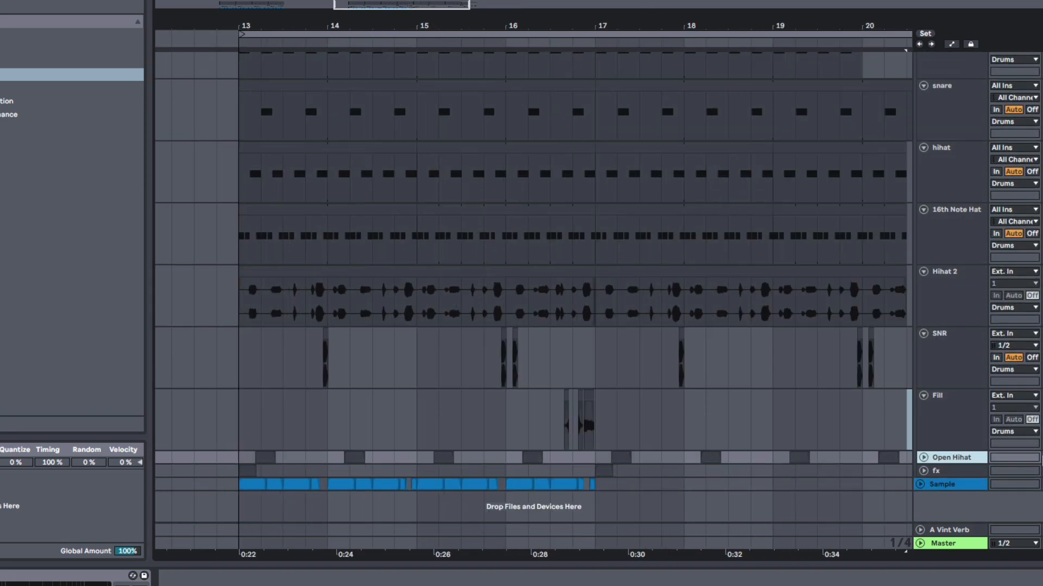
left_click(923, 457)
left_click(923, 476)
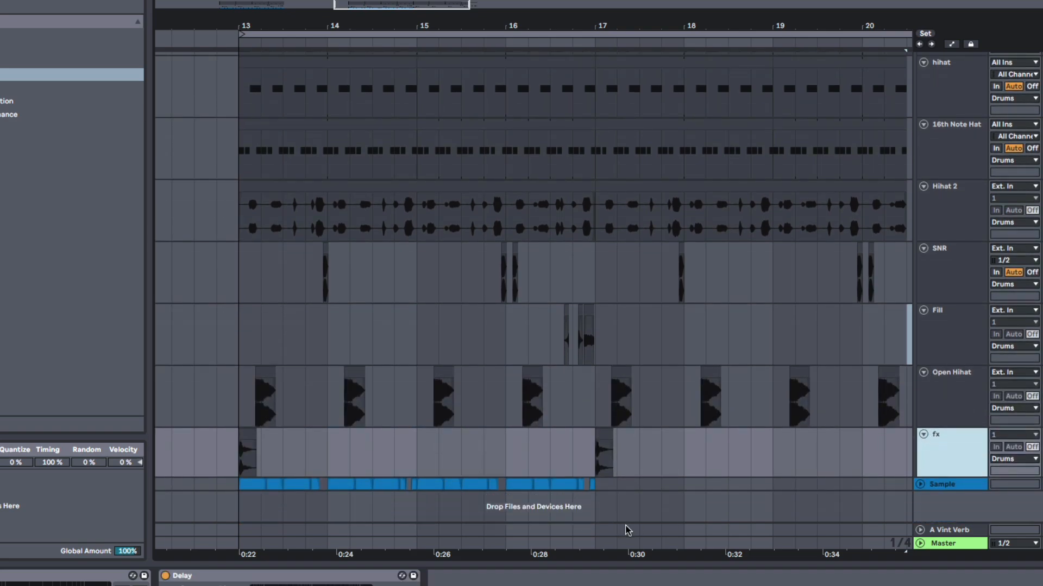
left_click_drag(257, 37, 355, 37)
left_click(946, 445)
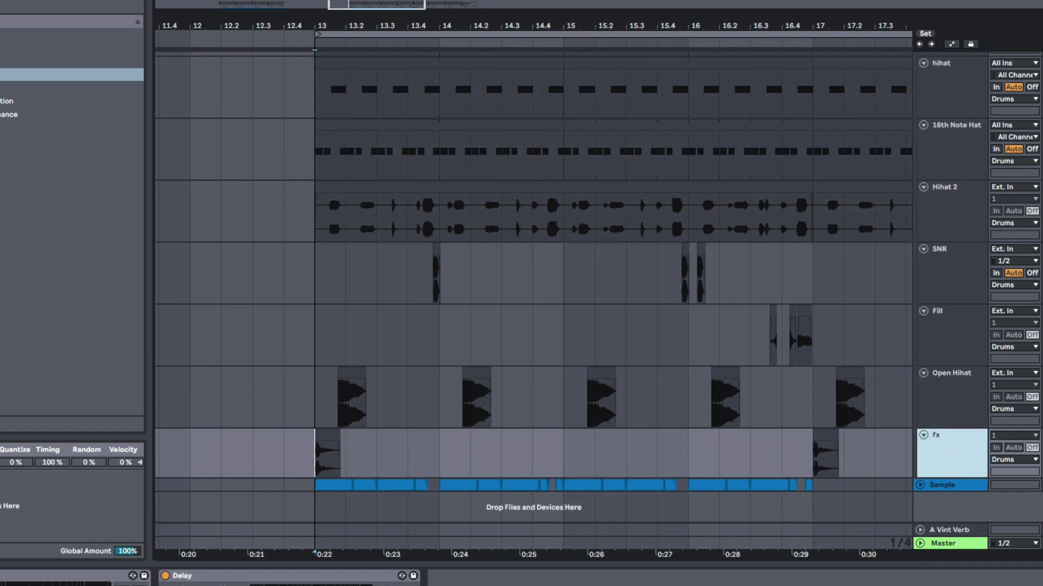
key("space")
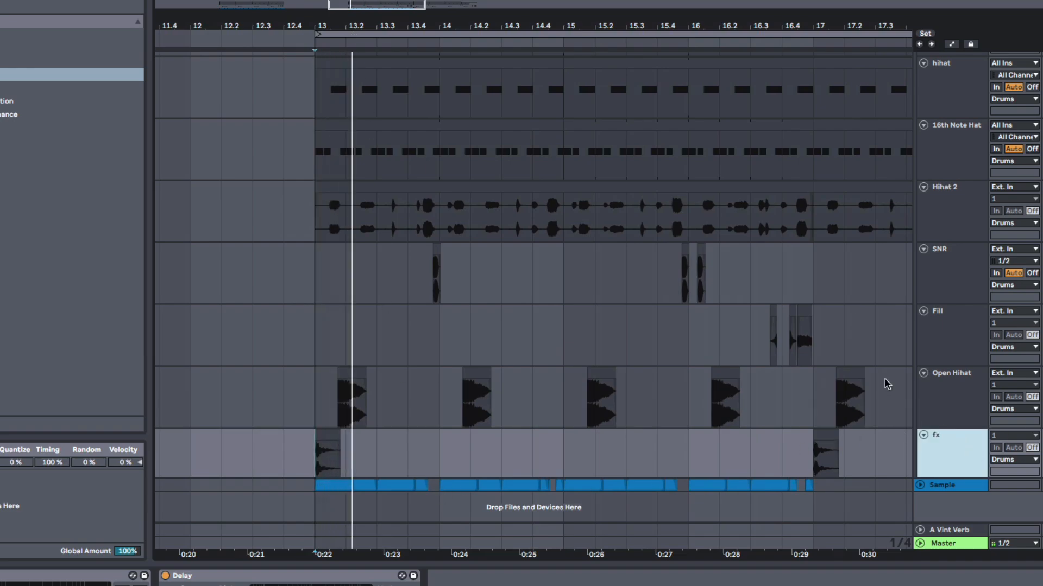
Highlight the fx hit at the start of bar 13 and play the loop from there.
left_click_drag(511, 26, 364, 7)
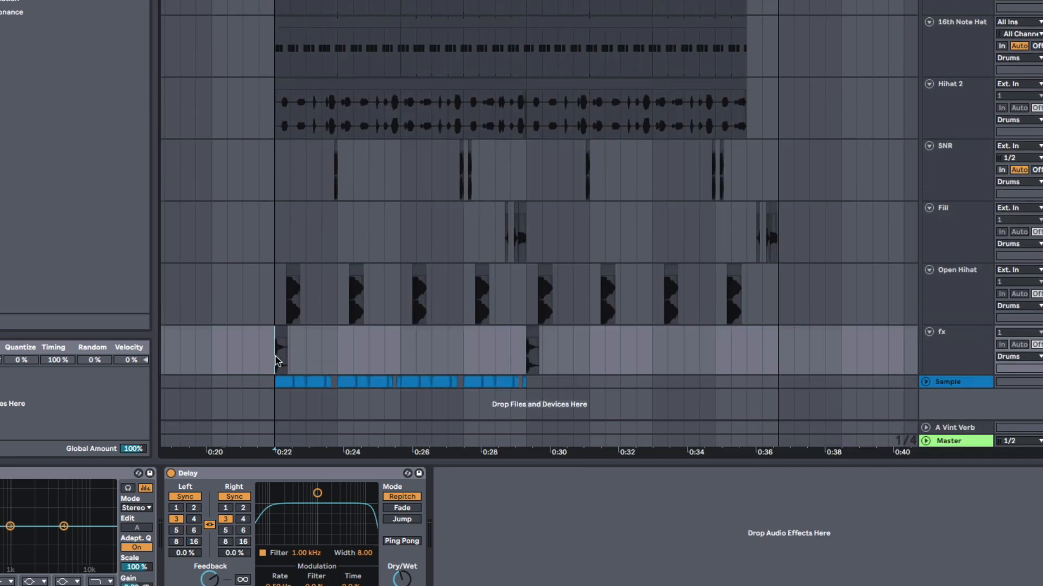
left_click_drag(277, 361, 353, 359)
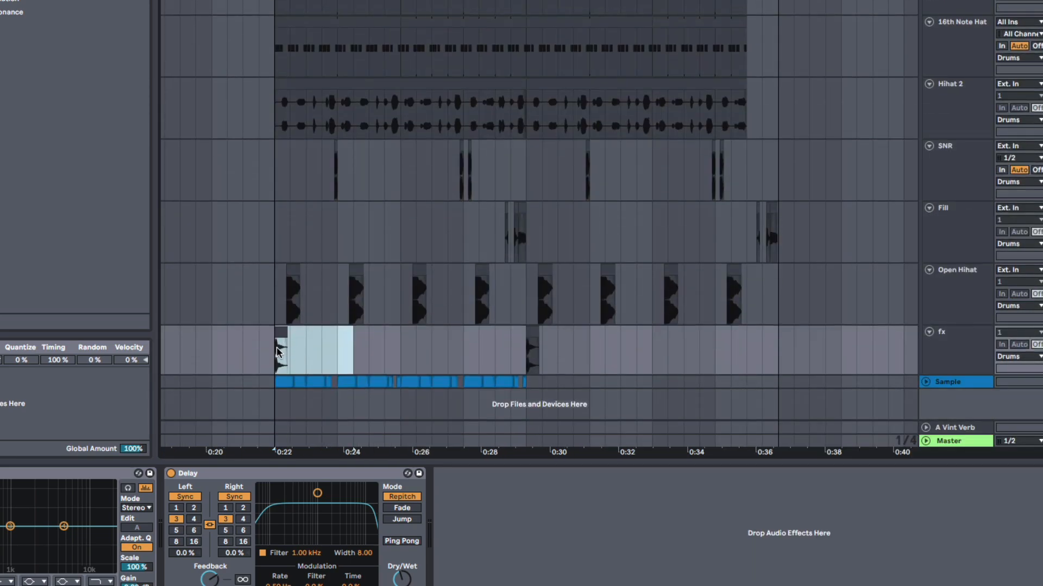
left_click(277, 352)
key("space")
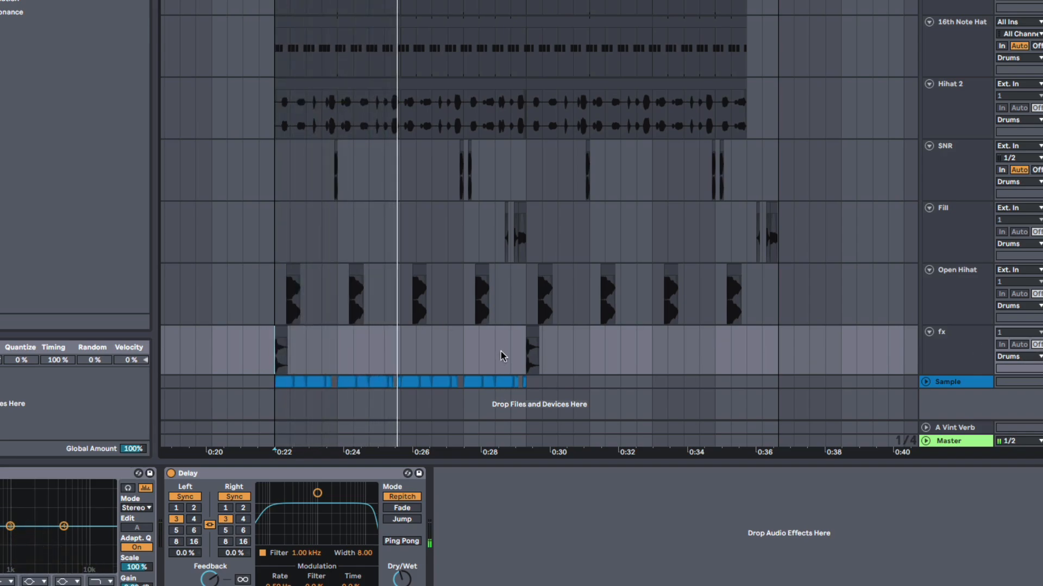
Stop playback and delete the second fx hit at bar 17.
left_click_drag(520, 354, 621, 353)
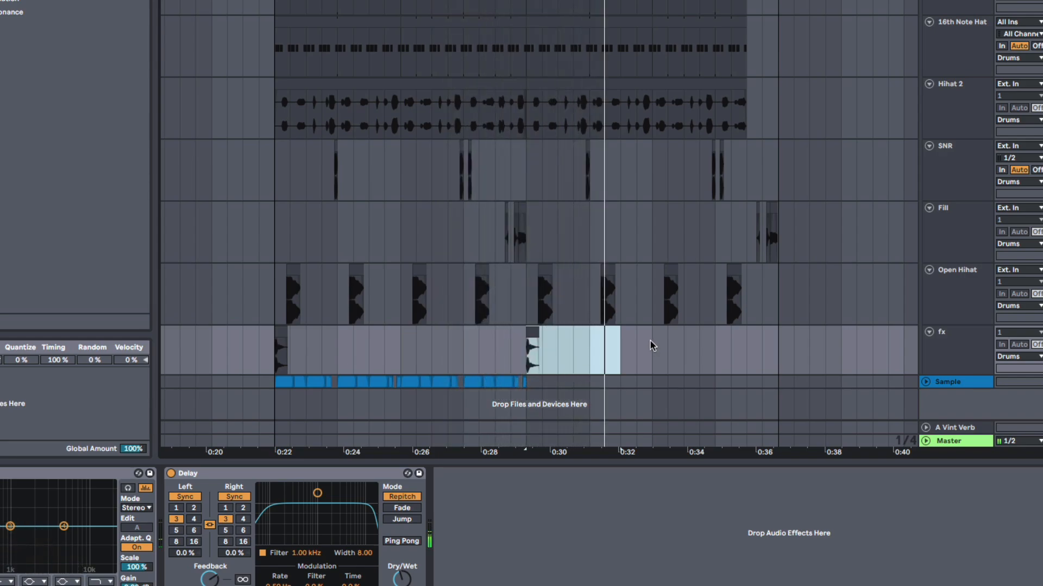
key("space")
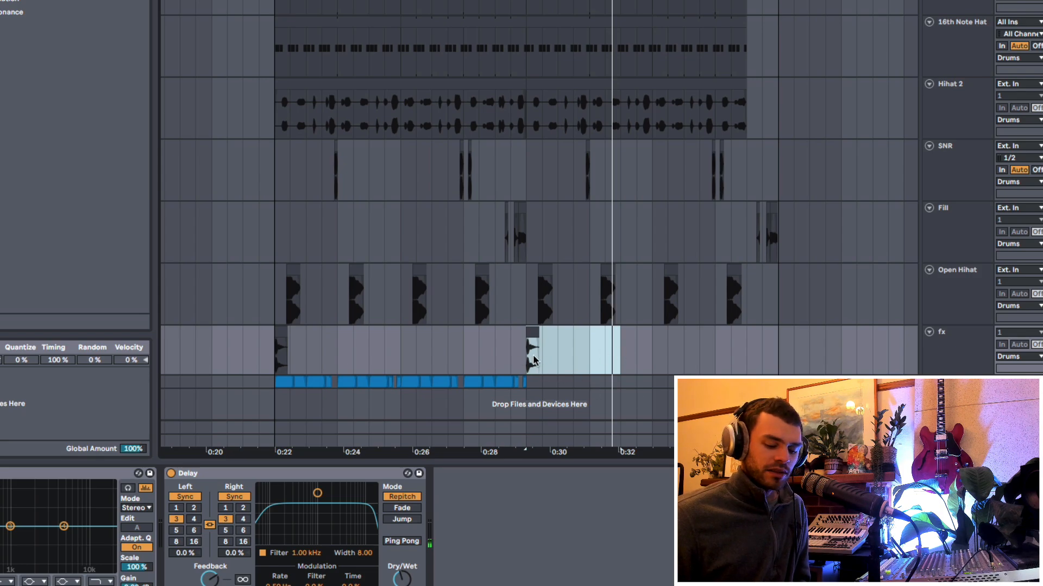
key("Delete")
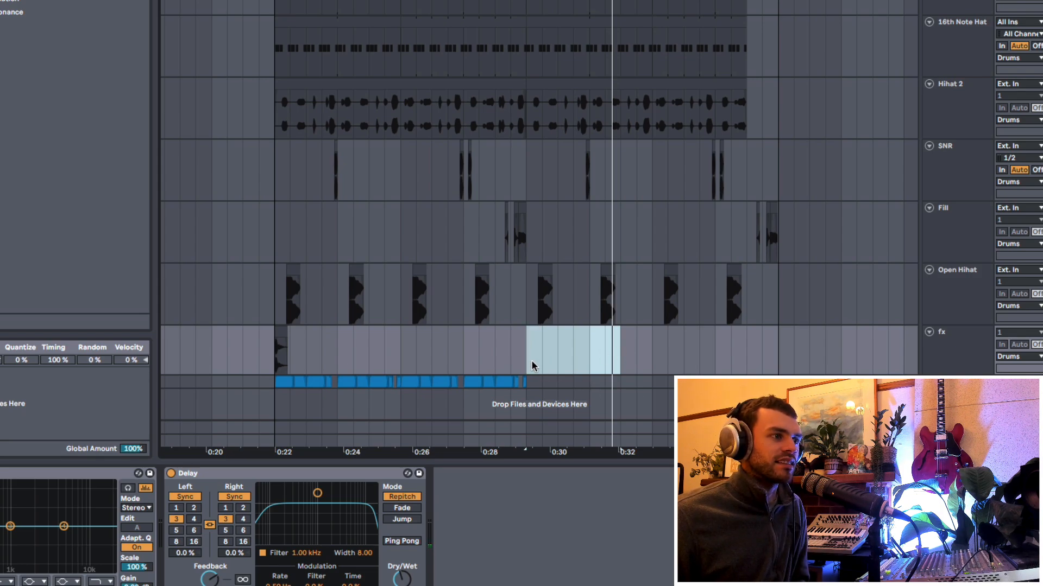
Highlight the fx track first over bars 13 to 17, extend the selection to bar 21, and play from bar 13.
left_click(531, 360)
left_click(277, 356)
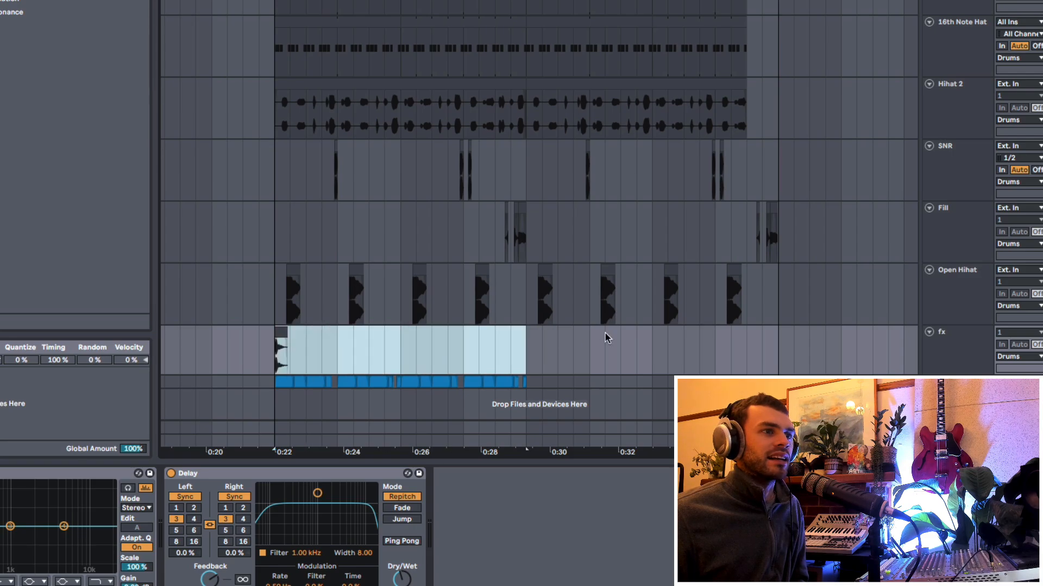
left_click_drag(607, 337, 780, 341)
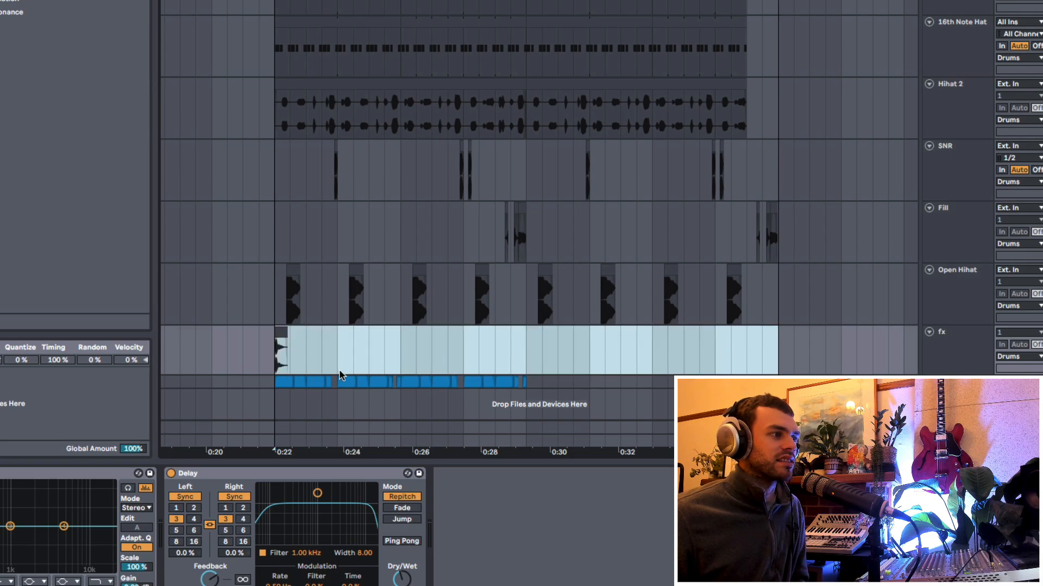
left_click(276, 358)
key("space")
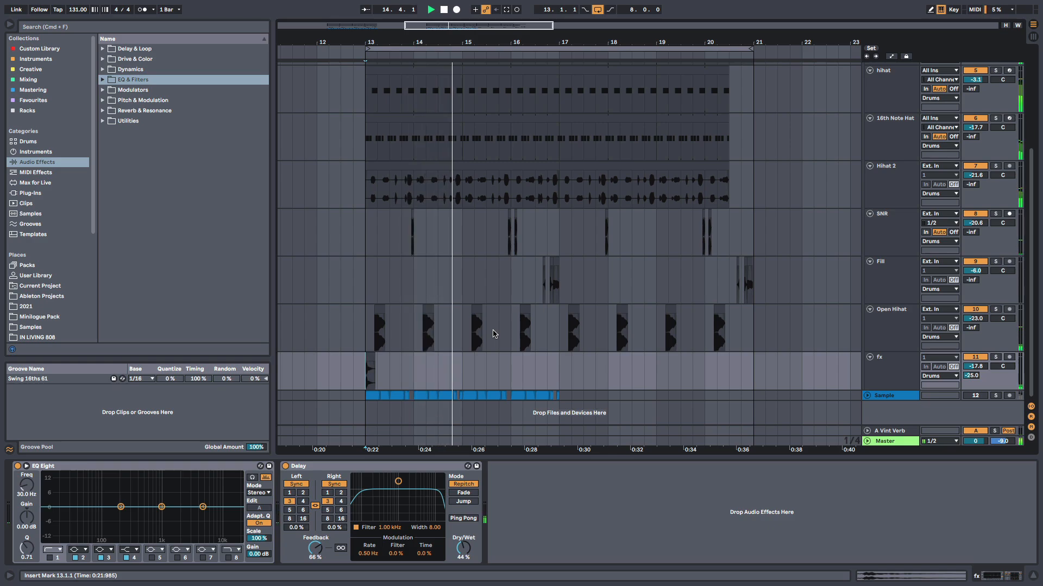
Lower the Open Hihat volume to -23.6 and the fx volume to -18.1 during playback.
left_click_drag(981, 317, 982, 319)
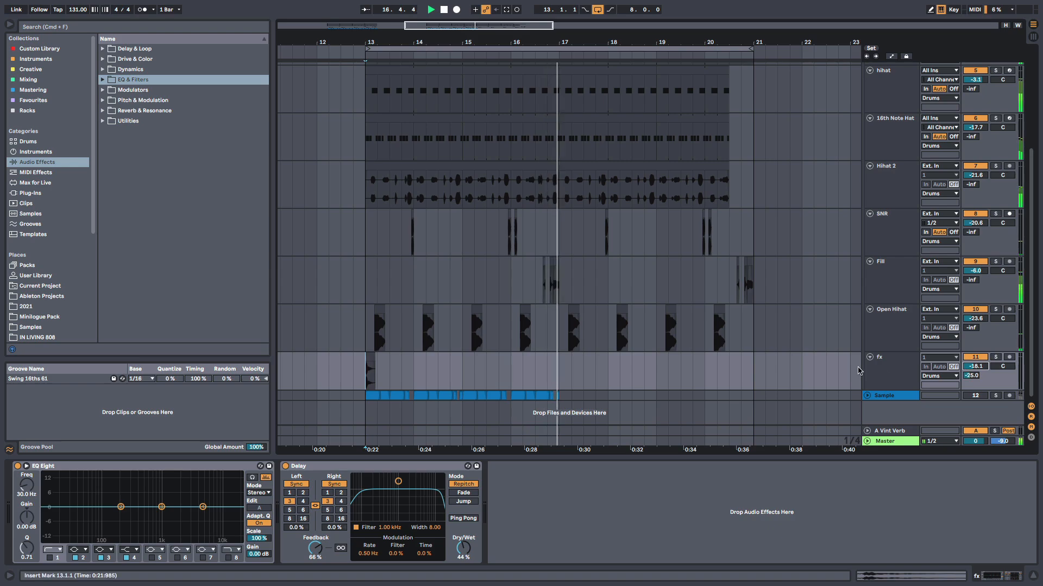
scroll(636, 196, "up", 2)
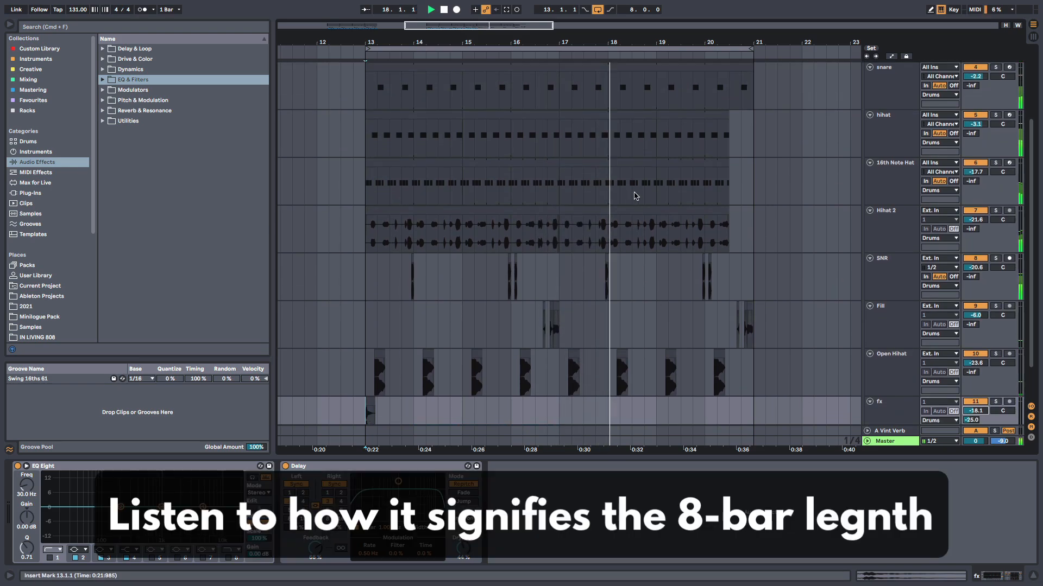
scroll(635, 196, "up", 5)
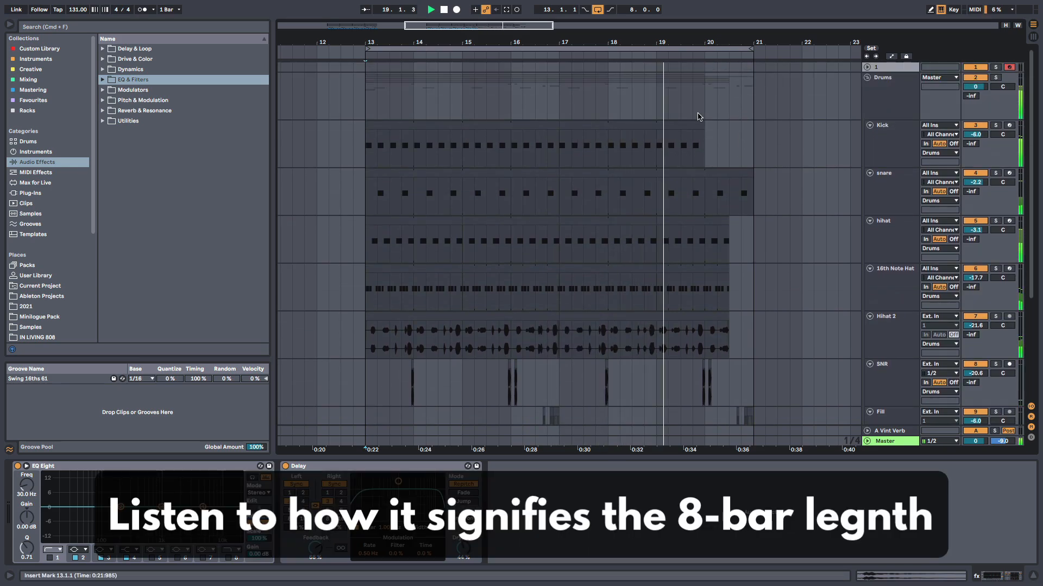
Shorten the second kick clip so it ends at 19.4.1 while the loop plays.
left_click_drag(704, 123, 693, 124)
scroll(713, 266, "down", 7)
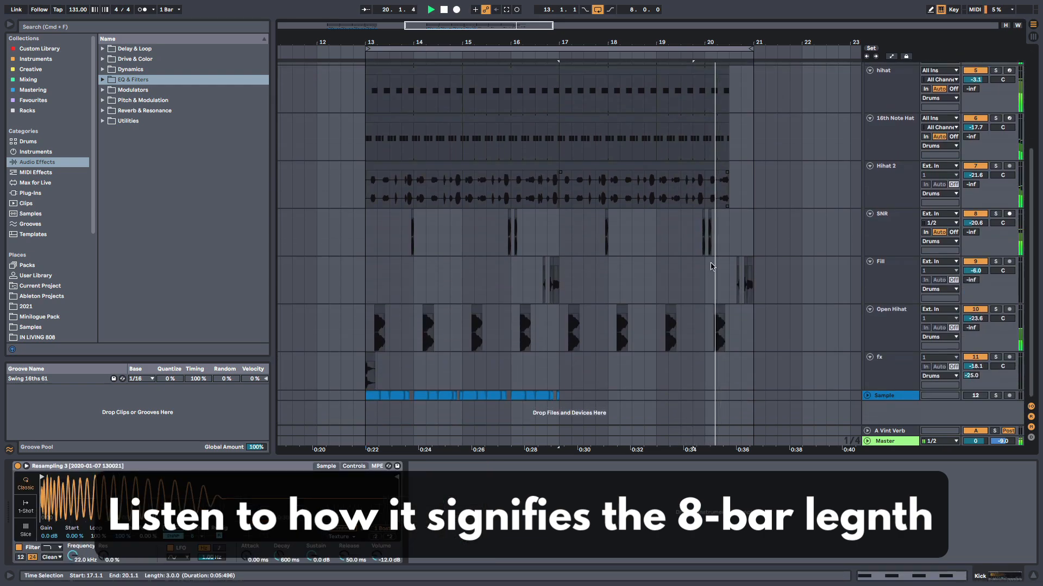
scroll(693, 329, "up", 1)
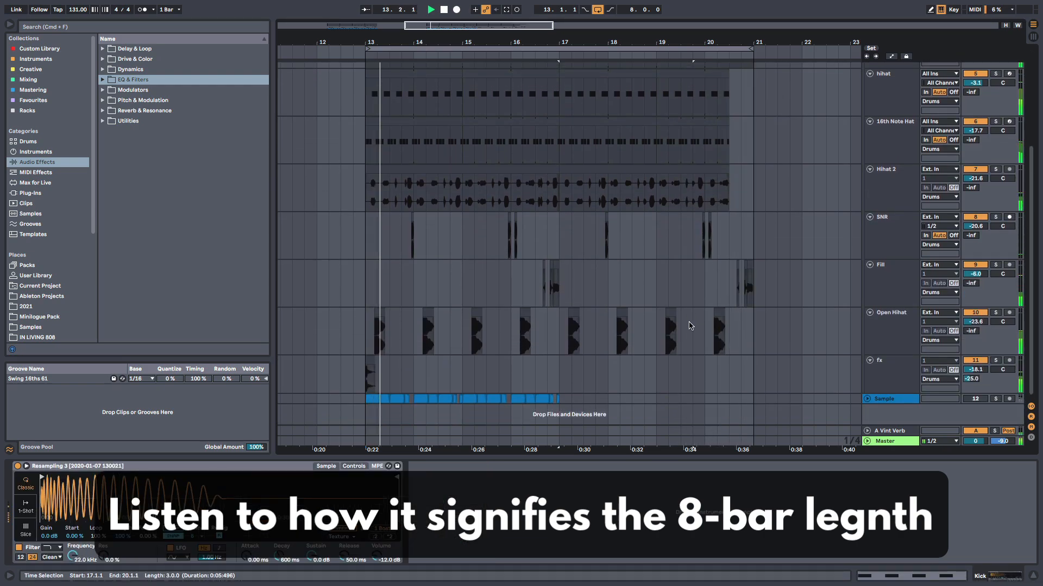
scroll(690, 326, "down", 1)
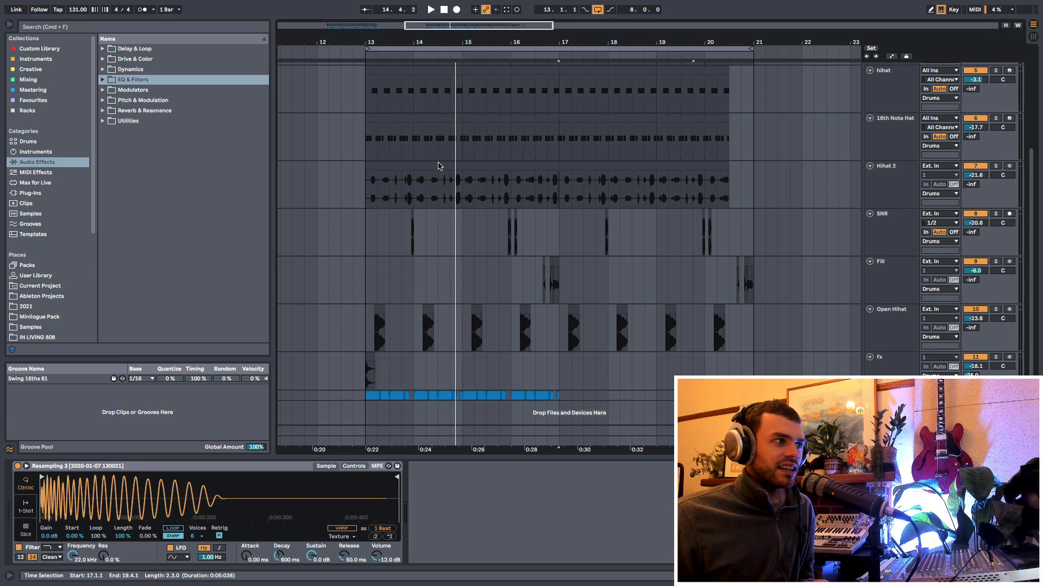
Select bars 5 to 9 from Kick through Hihat 2 and duplicate that time range across all tracks.
key("minus")
key("minus")
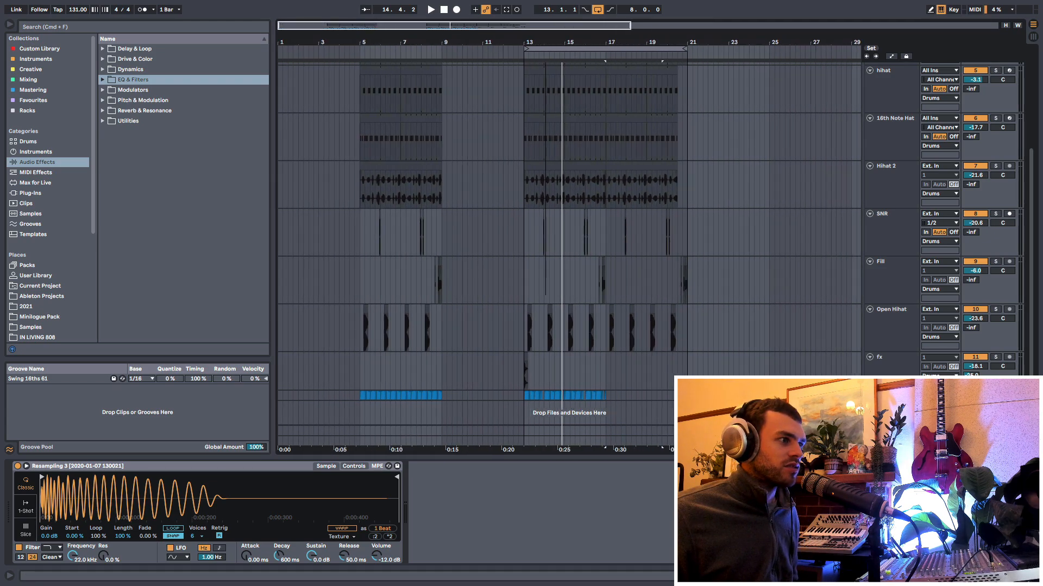
scroll(372, 298, "up", 5)
scroll(363, 263, "down", 5)
scroll(358, 261, "up", 4)
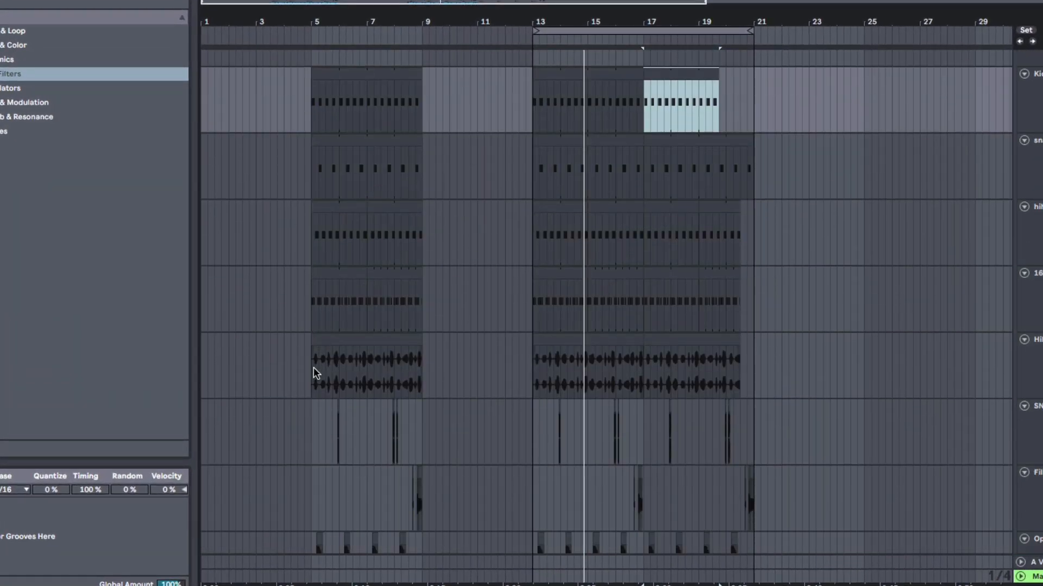
left_click(312, 377)
left_click(419, 121, "shift")
key("ctrl+shift+d")
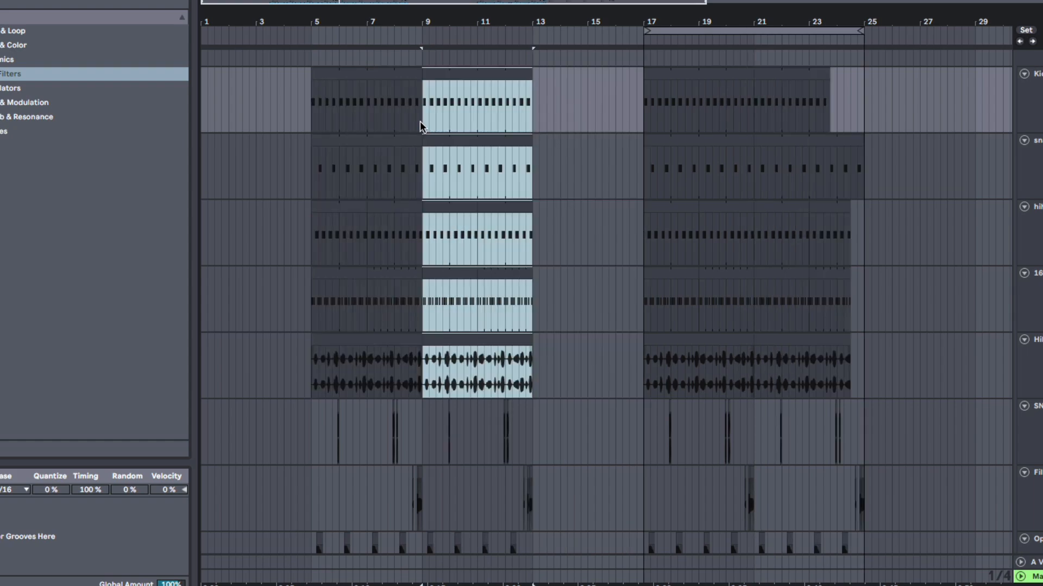
Highlight the Kick track over bars 5 to 13 and set the loop to that range.
left_click_drag(312, 102, 533, 102)
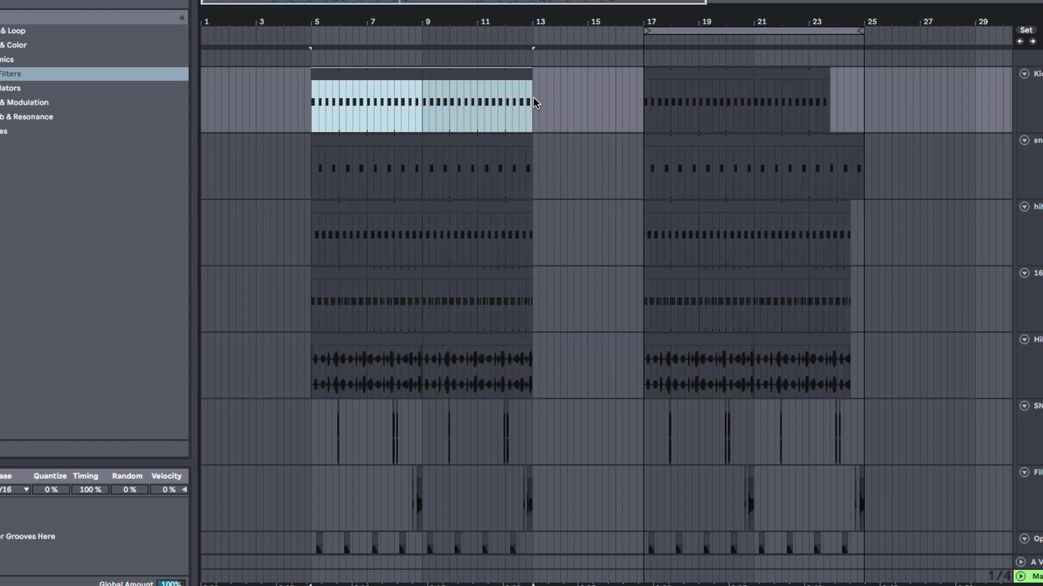
key("ctrl+l")
left_click_drag(419, 16, 419, 38)
scroll(383, 415, "down", 4)
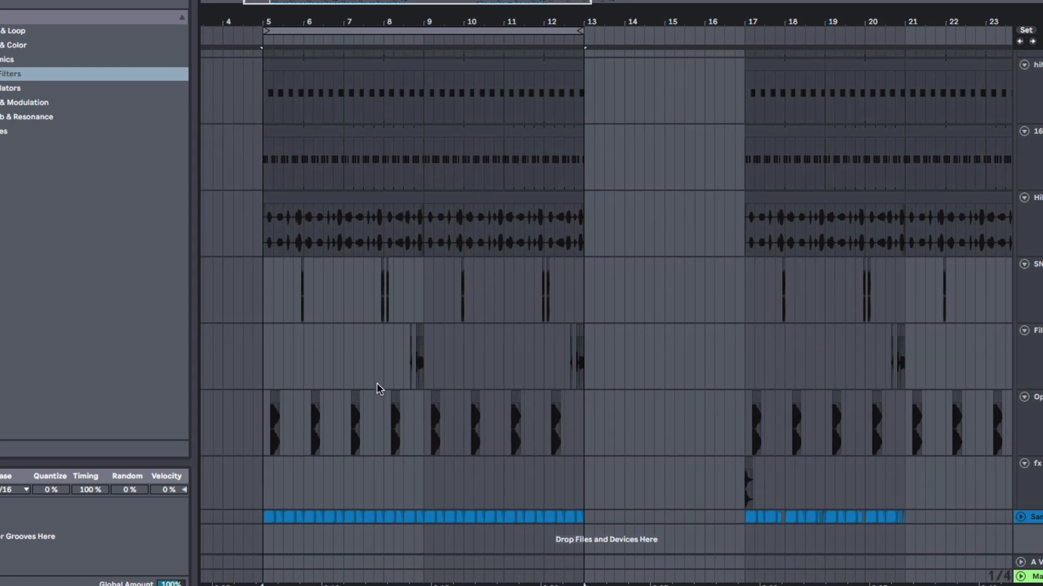
Deactivate the tracks from Hihat 2 down to fx and play the basic drum loop from bar 5.
scroll(435, 369, "up", 3)
scroll(501, 357, "down", 3)
left_click(1034, 478)
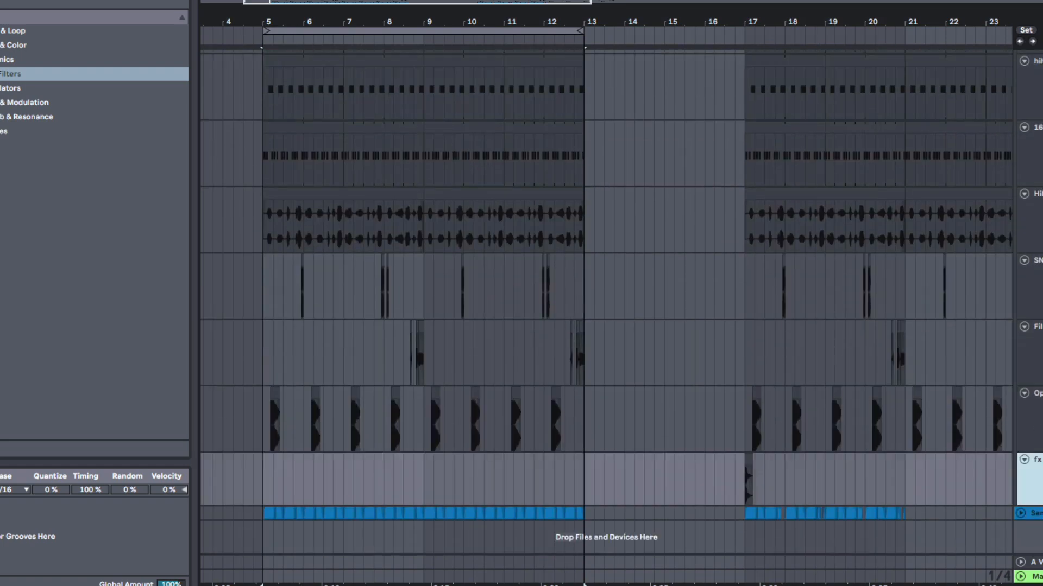
left_click(1035, 283, "shift")
scroll(499, 352, "up", 3)
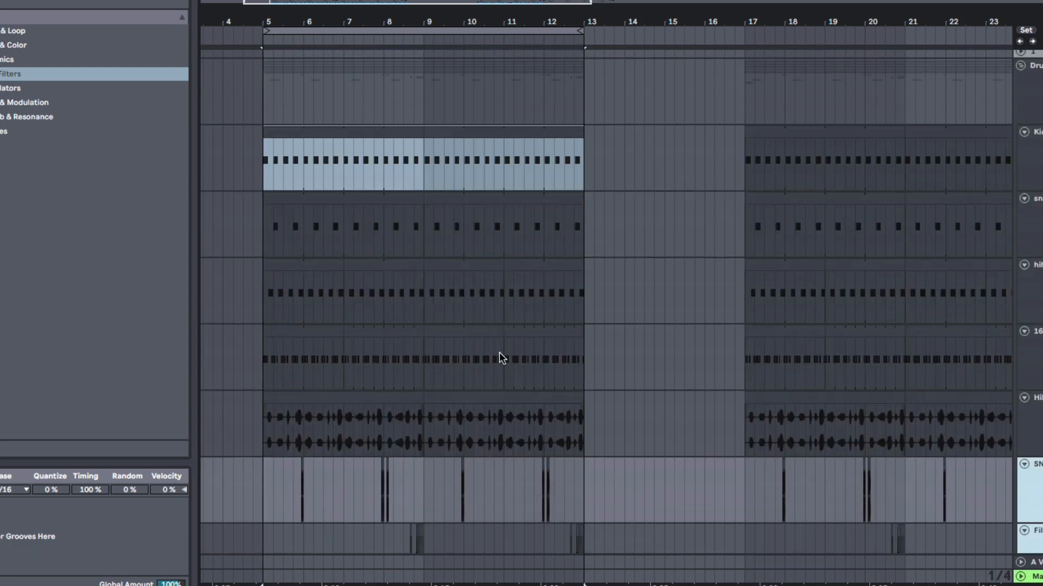
left_click(269, 189)
key("space")
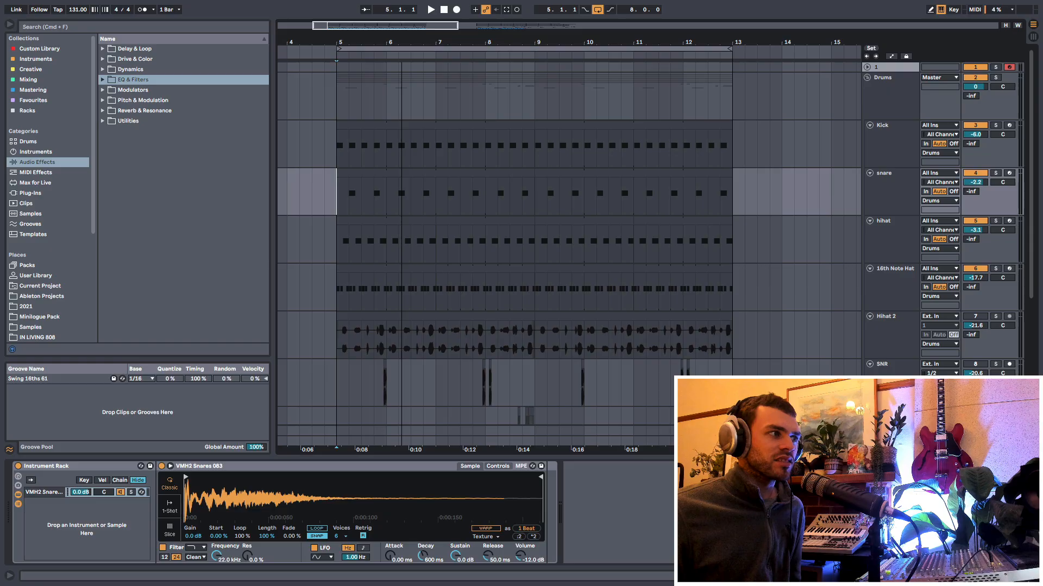
Deactivate the snare track, highlight the first beat of bar 5 from Kick through 16th Note Hat, and play the loop.
left_click_drag(402, 43, 404, 47)
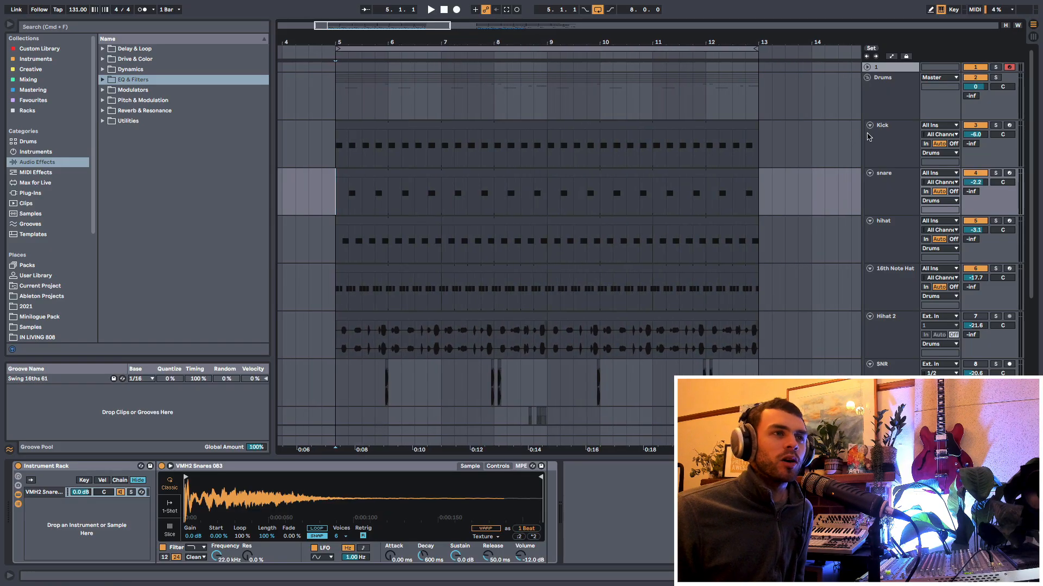
left_click(885, 205)
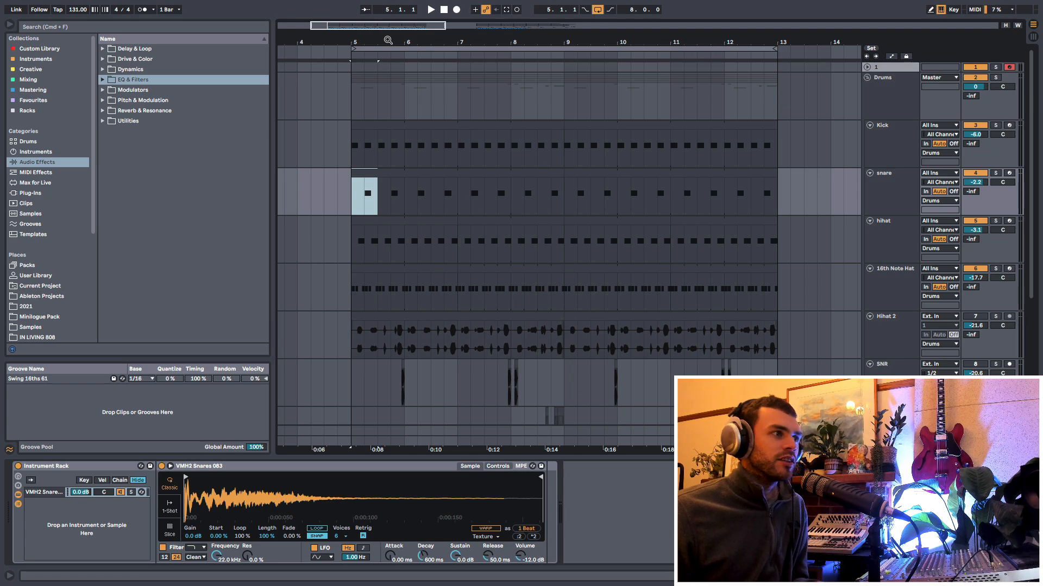
left_click(887, 183)
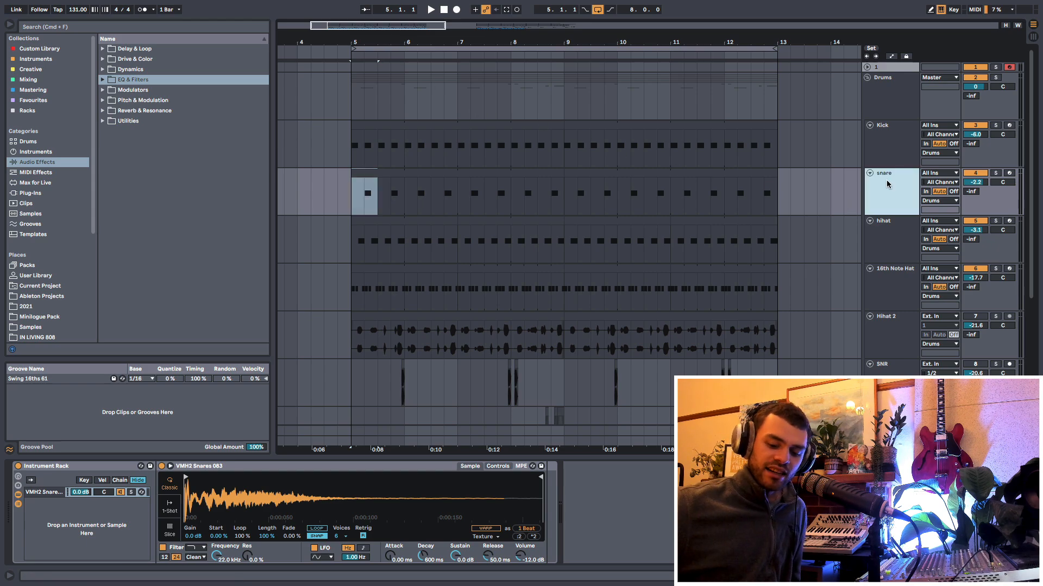
left_click(354, 153)
left_click_drag(352, 147, 364, 306)
mouse_move(372, 42)
left_mouse_down()
mouse_move(373, 57)
mouse_move(373, 40)
left_mouse_up()
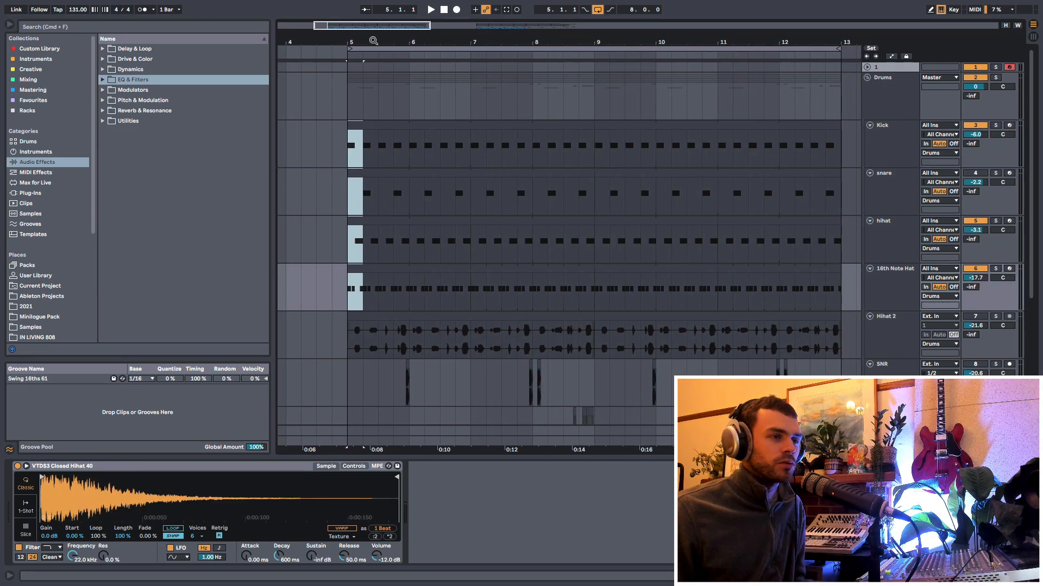
key("space")
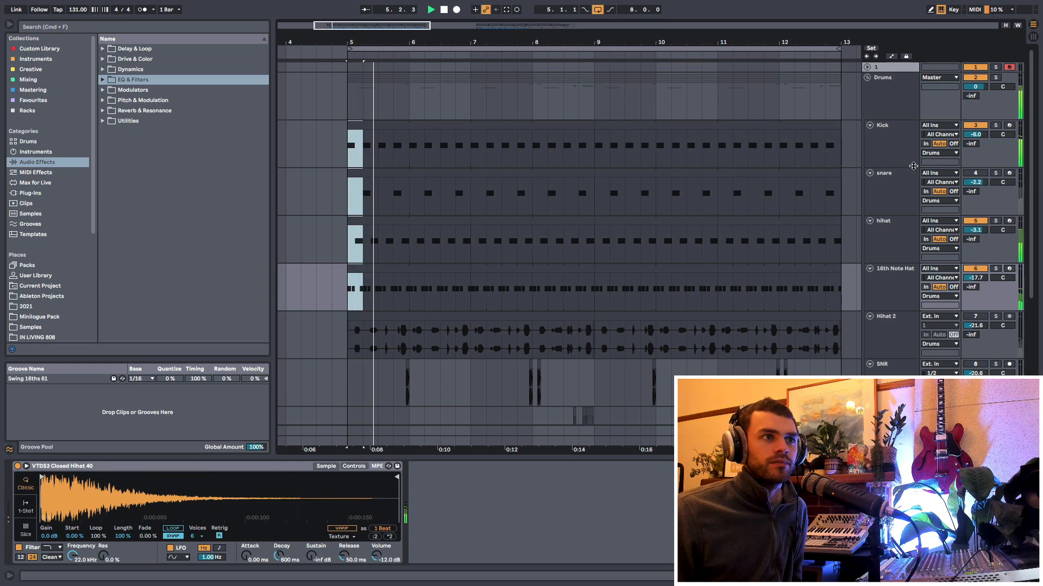
Reactivate the snare track, play the loop with it, and examine the full layered section at bars 17 to 25.
left_click(883, 193)
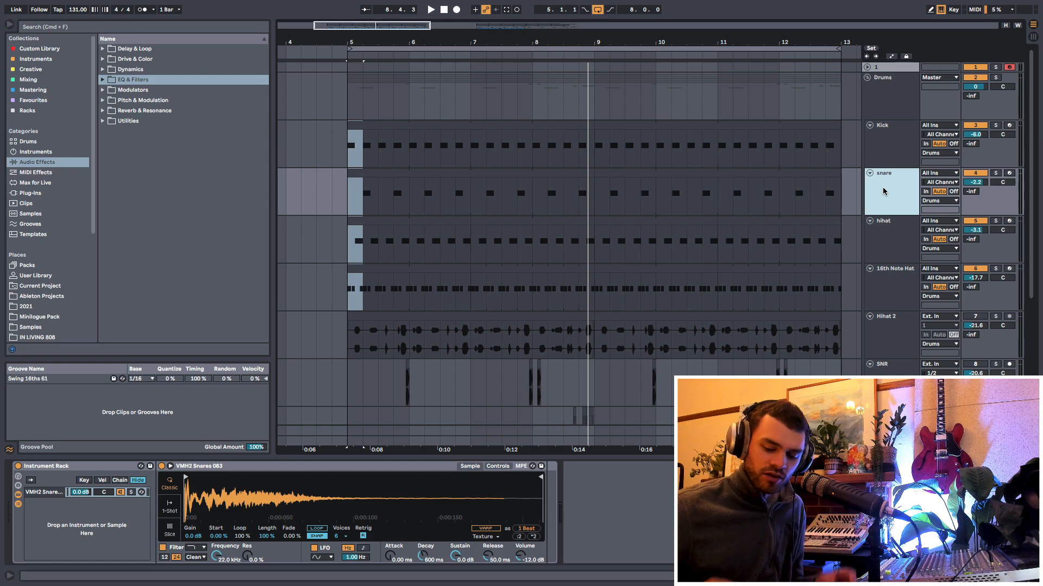
key("space")
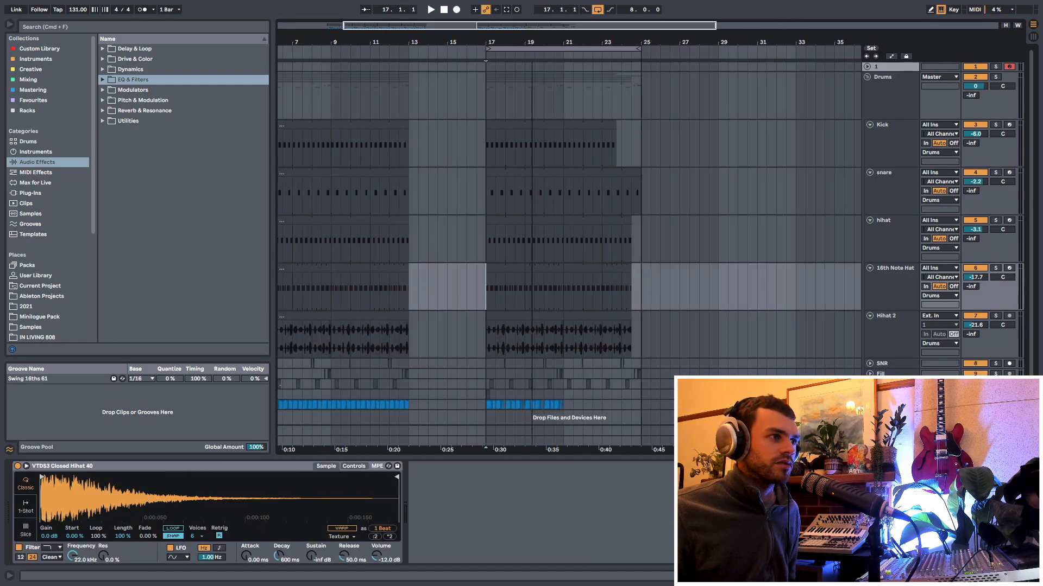
left_click_drag(532, 42, 465, 161)
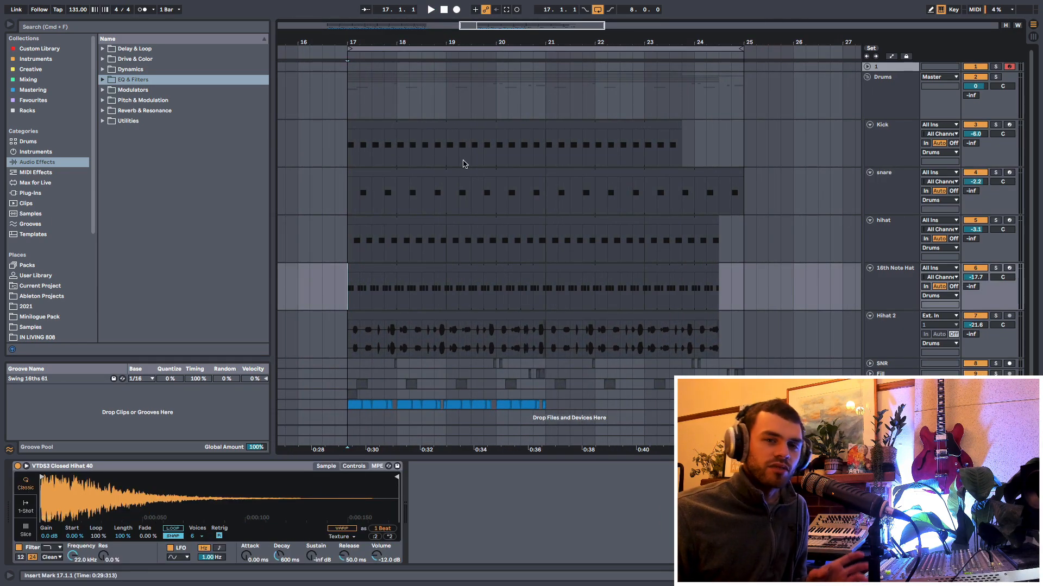
scroll(474, 227, "down", 1)
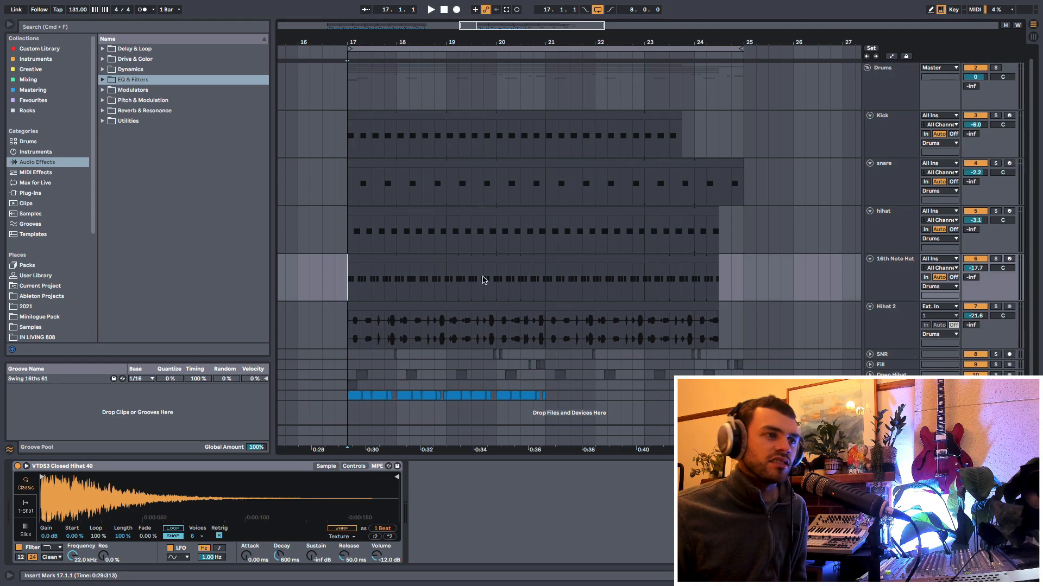
scroll(491, 263, "up", 1)
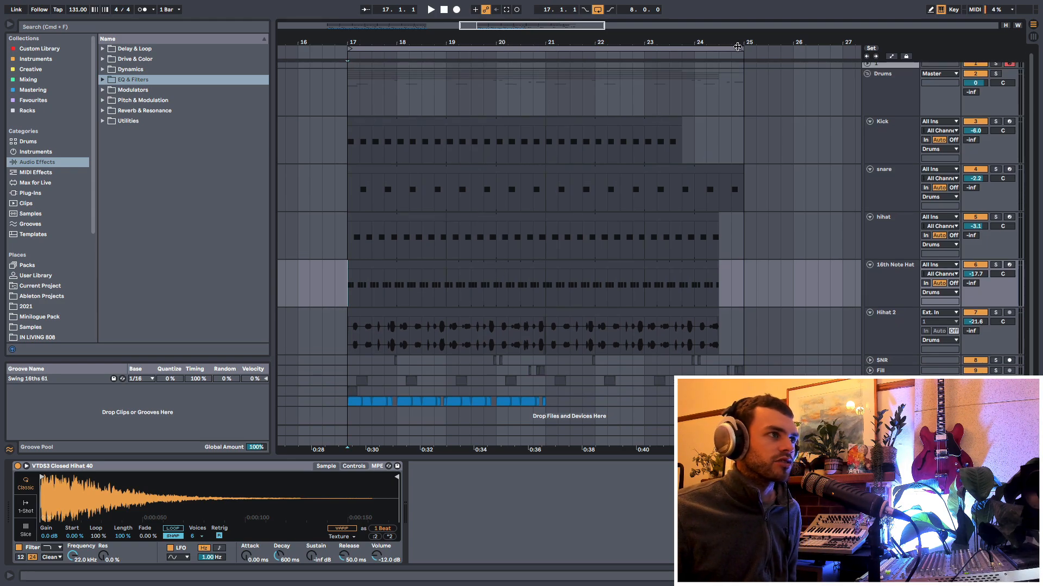
Highlight bars 5 to 9 from Kick down to Sample and loop that range.
left_click_drag(737, 47, 547, 68)
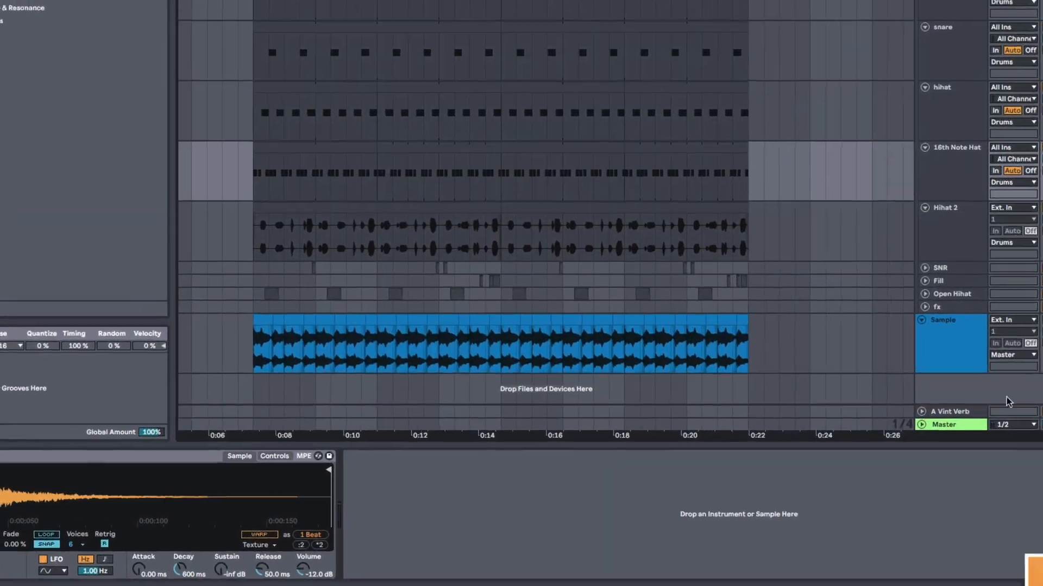
left_click(498, 356)
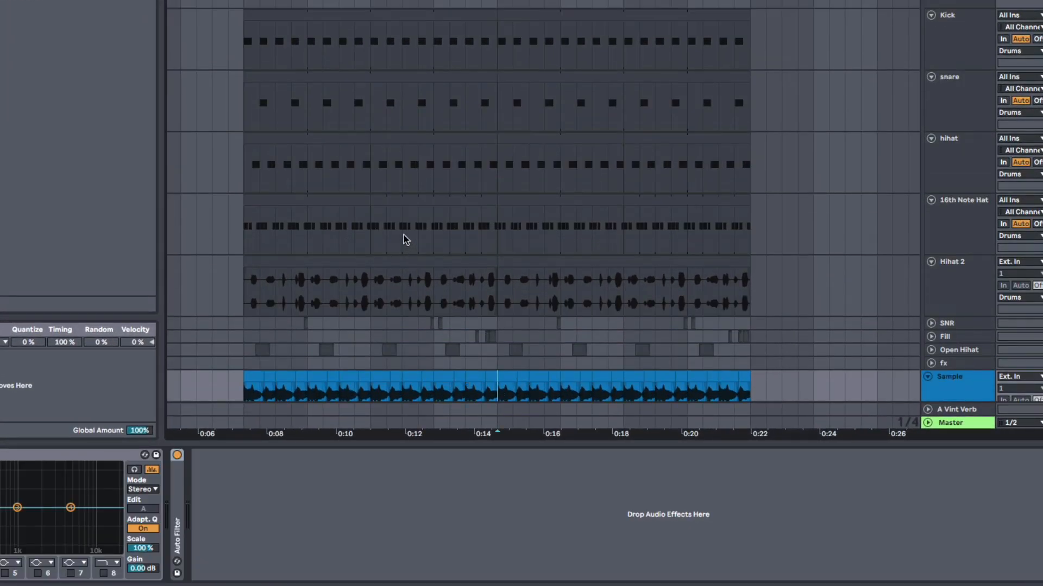
left_click(244, 50, "shift")
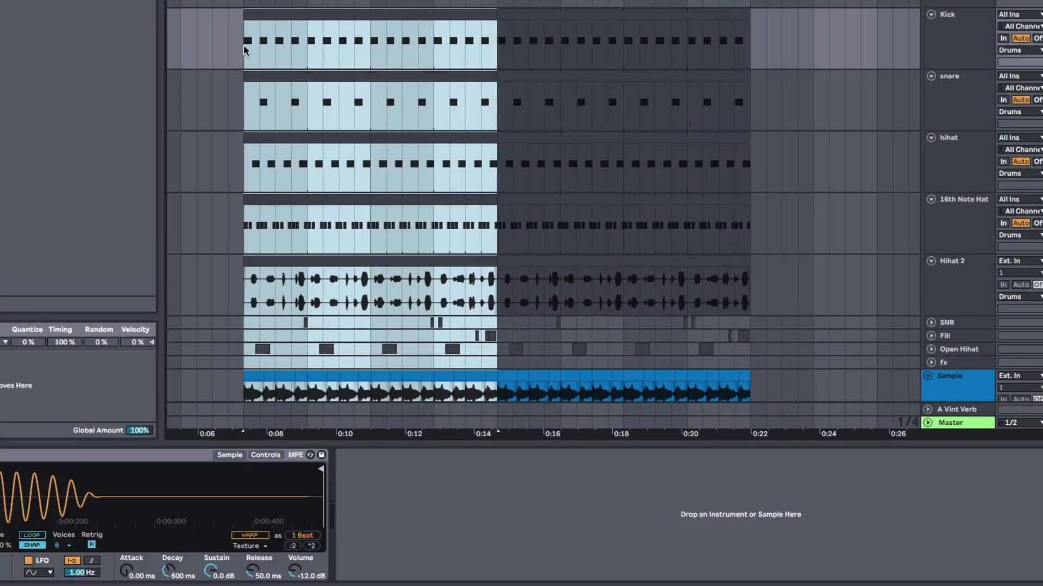
key("super+l")
Select the Sample track and play the loop over bars 5 to 9.
left_click_drag(410, 1, 465, 1)
scroll(518, 255, "down", 3)
left_click(953, 331)
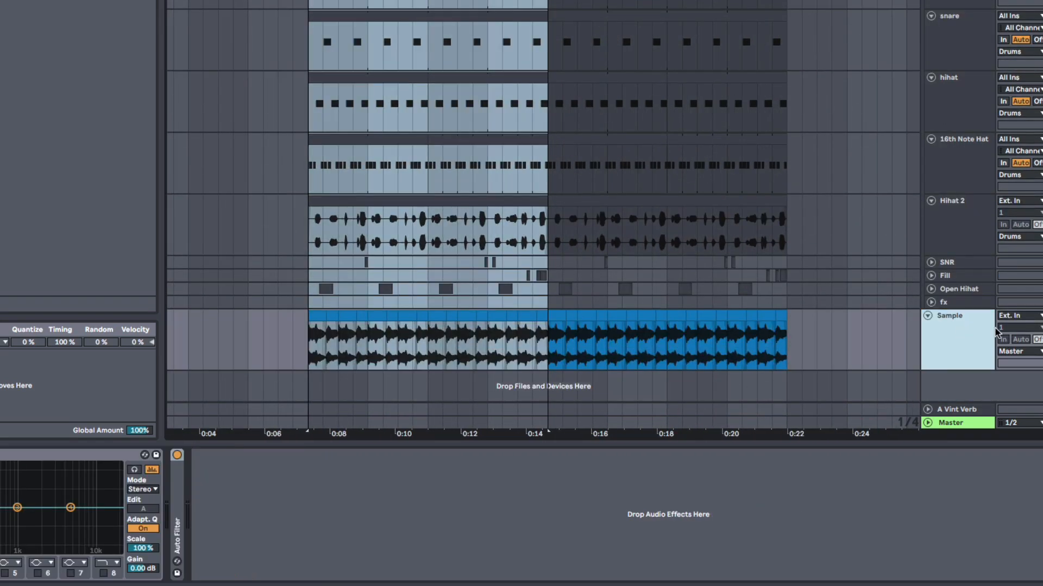
key("space")
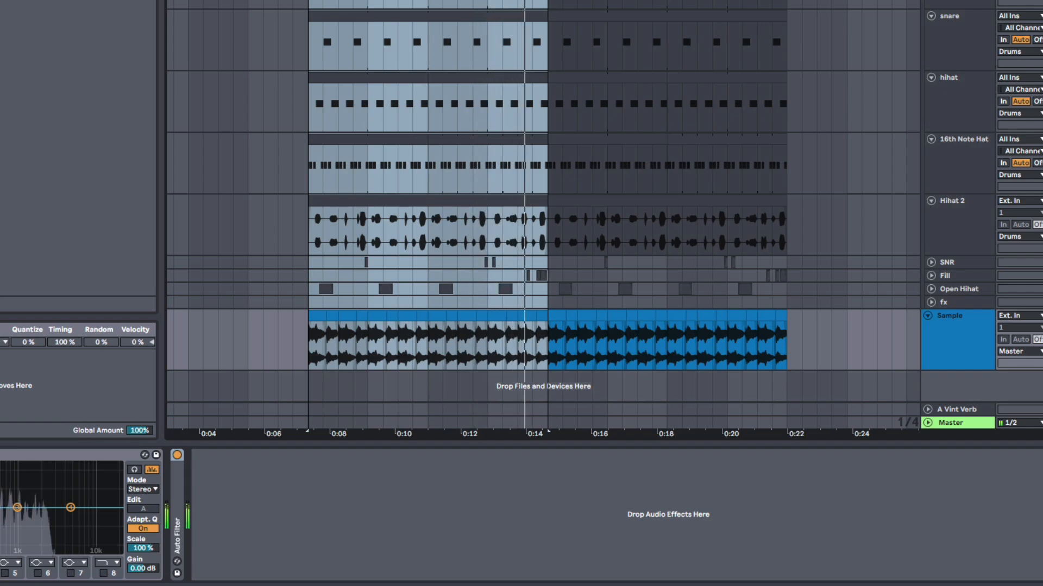
Stop playback and highlight the first half bar of the Sample track at bar 5.
left_click(495, 251)
key("space")
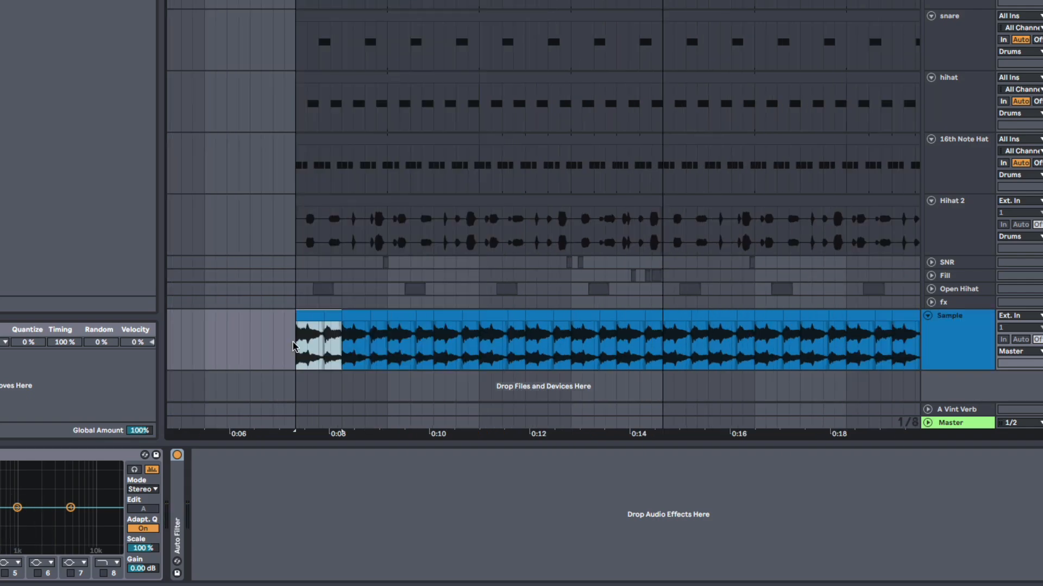
left_click_drag(295, 345, 336, 333)
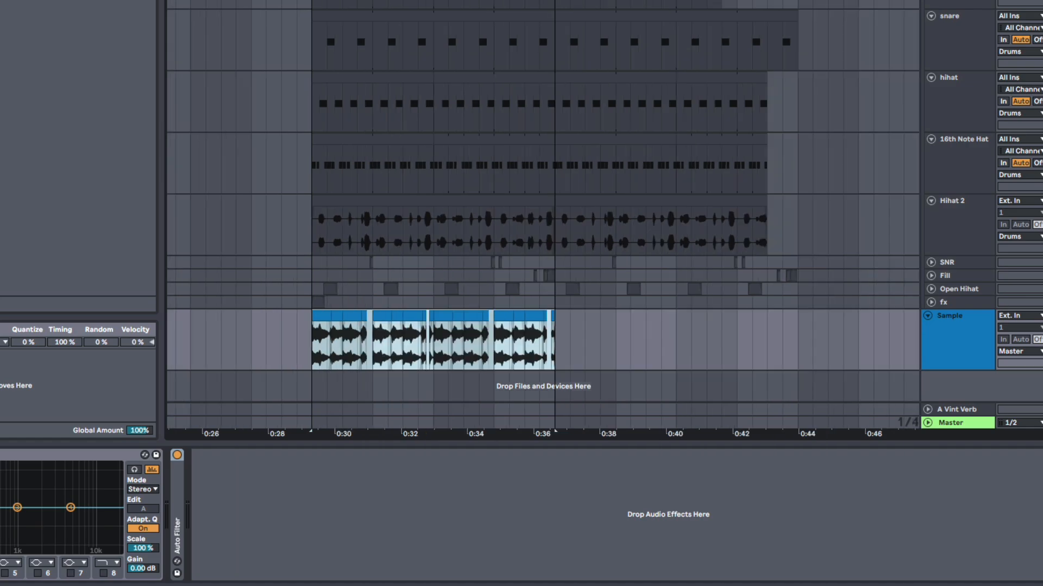
Highlight the Sample clips over bars 17 to 21, play that loop, and select the Hihat 2 track.
left_click(315, 348)
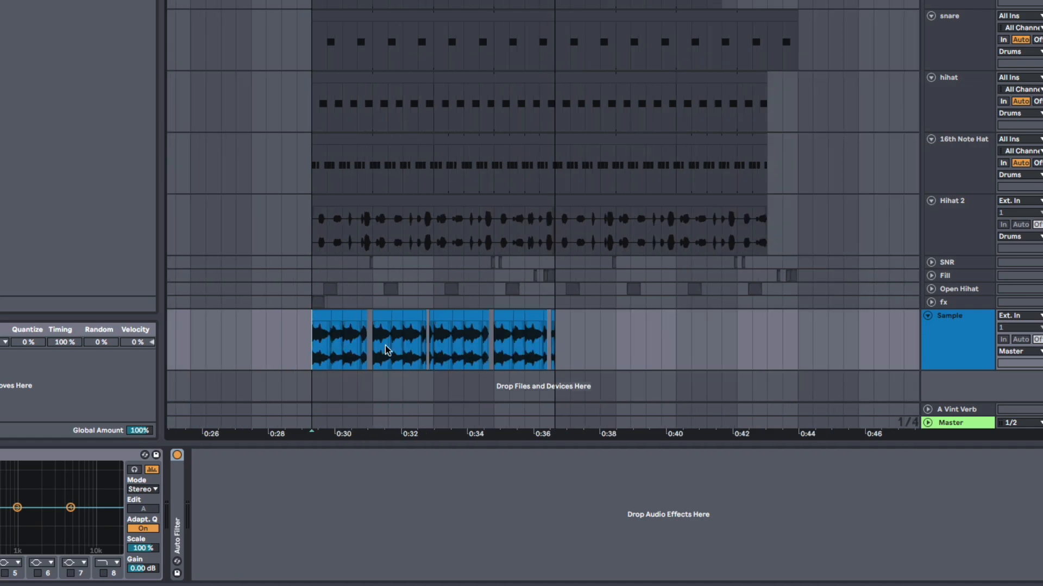
left_click_drag(318, 353, 554, 348)
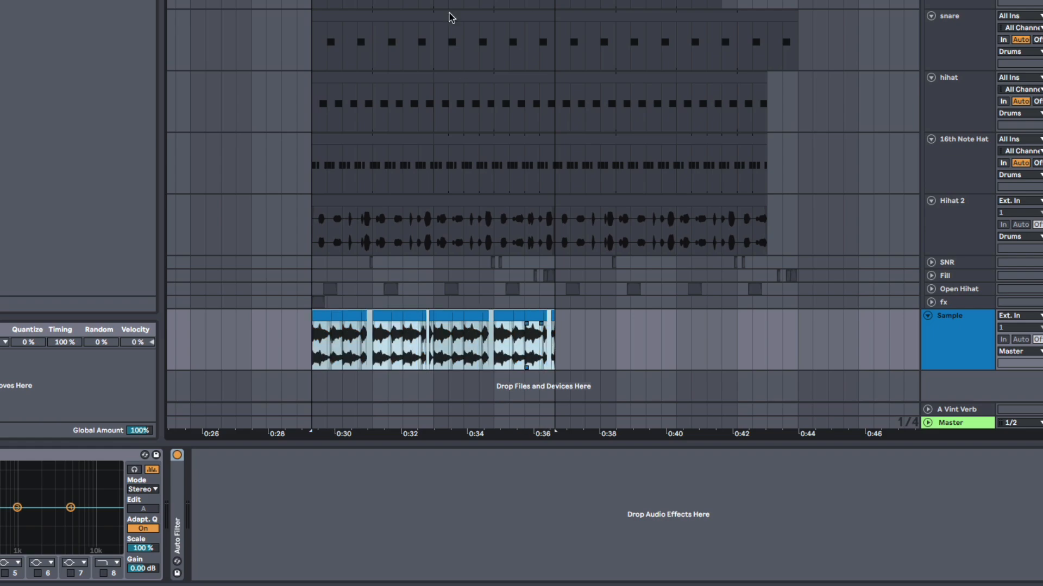
left_click_drag(418, 2, 356, 0)
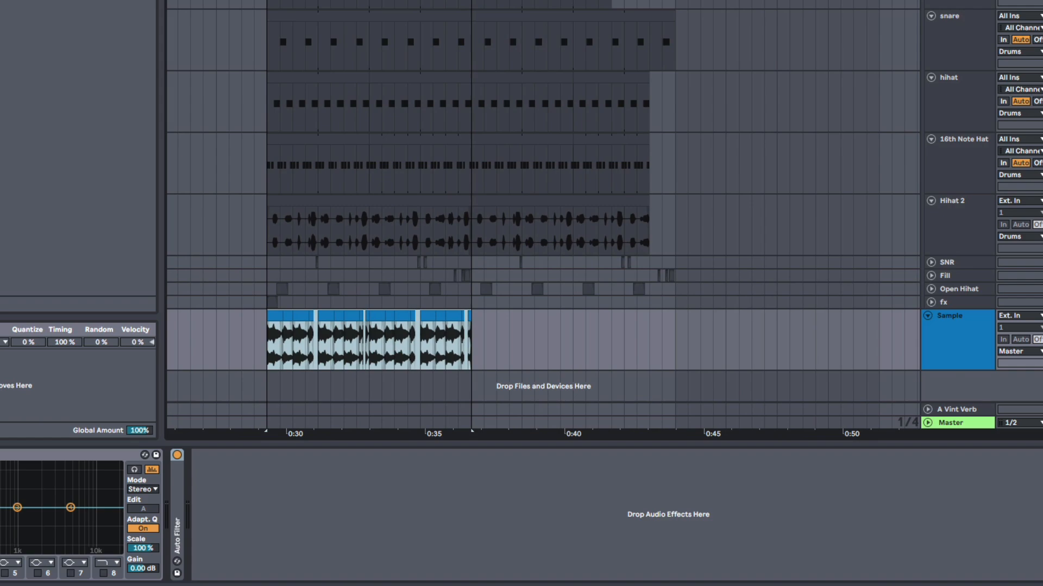
key("space")
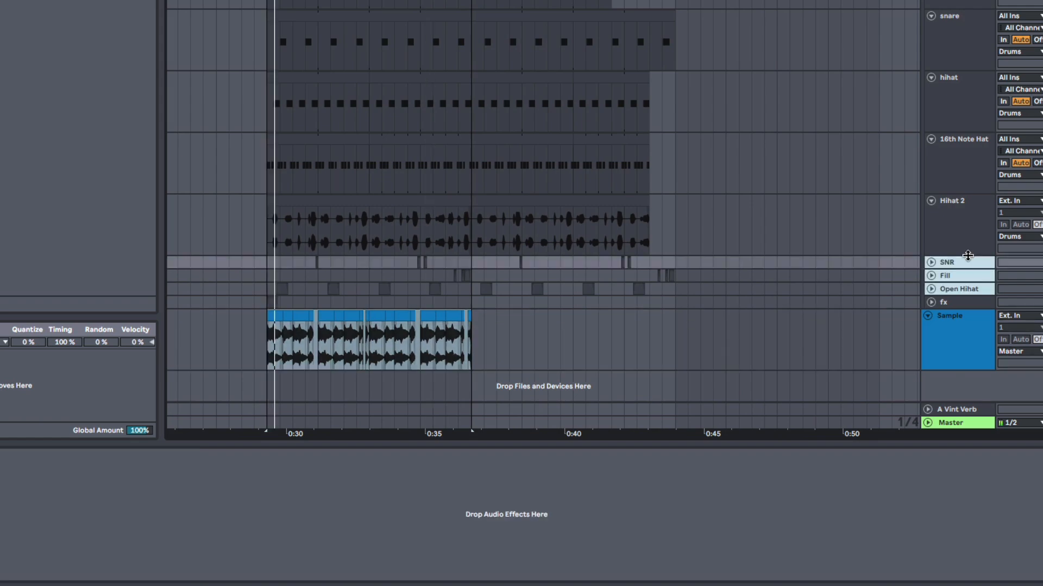
left_click(957, 249)
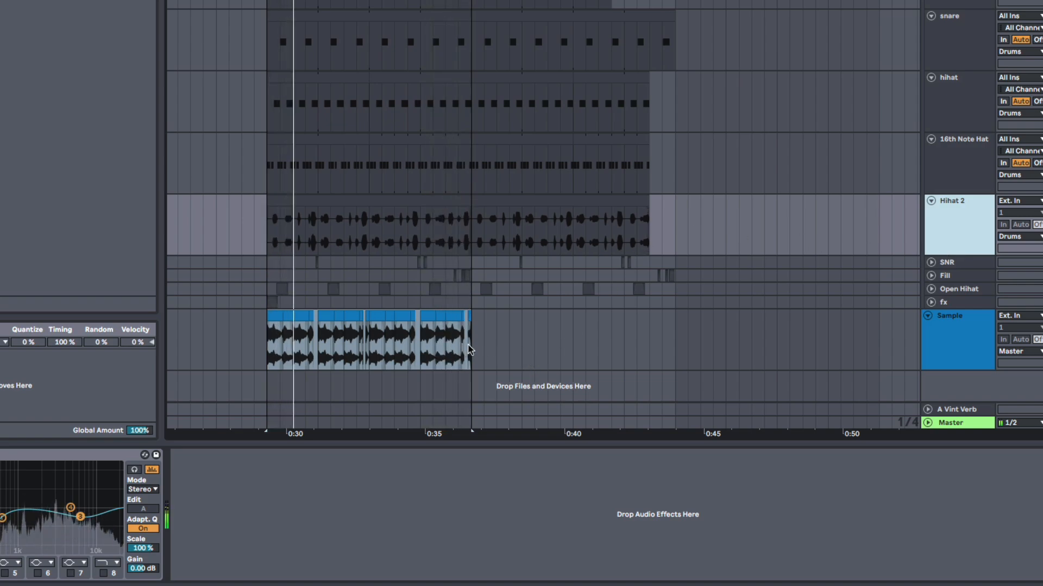
Duplicate the Sample clips from bars 17 to 21 into bars 21 to 25 and loop bars 17 to 25.
left_click_drag(471, 346, 266, 346)
key("ctrl+d")
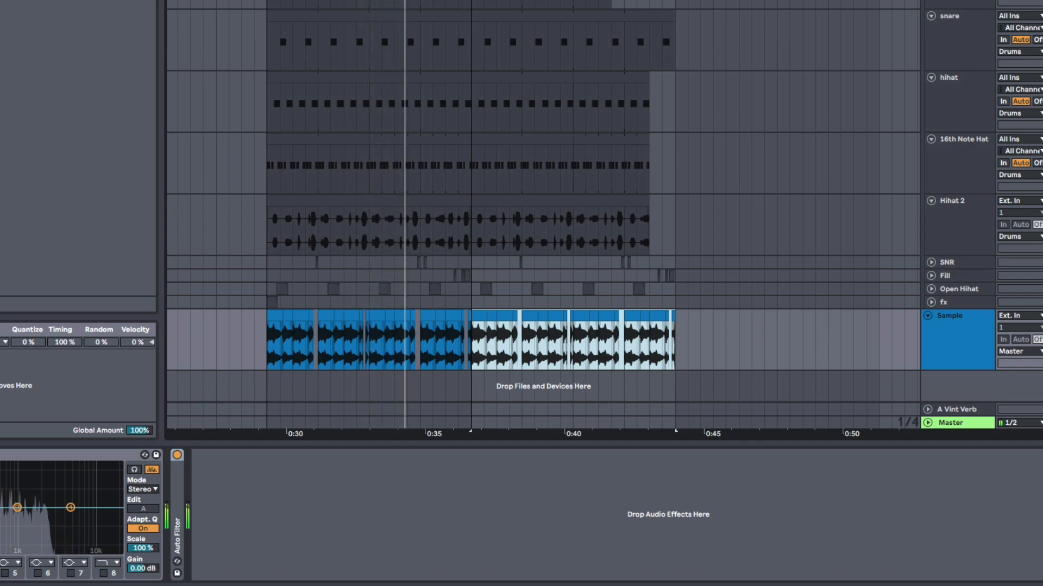
left_click_drag(267, 346, 675, 346)
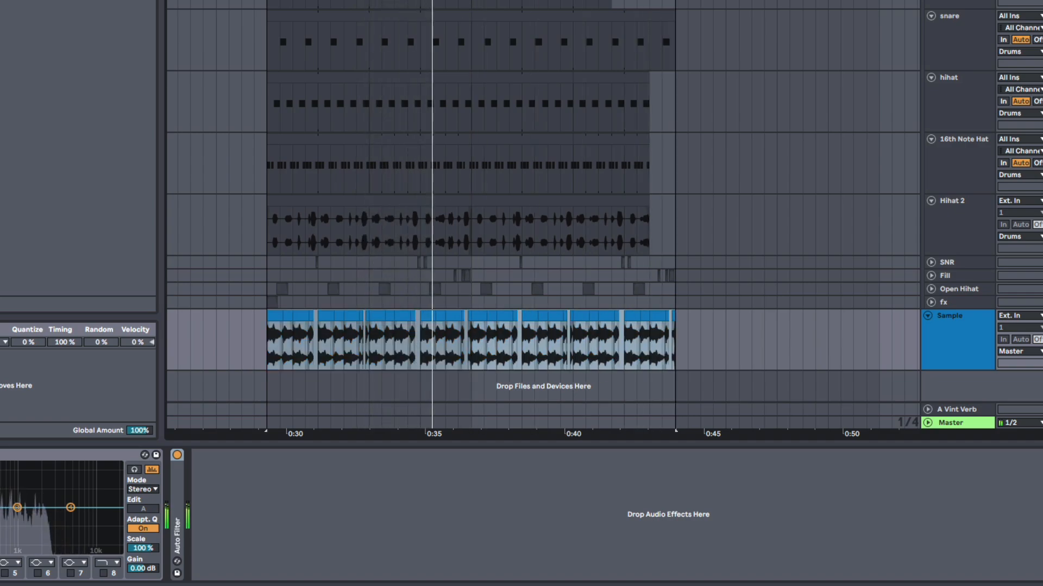
Stop the extended Sample loop, select the original loop over bars 5 to 9, and play it for comparison.
left_click(468, 321)
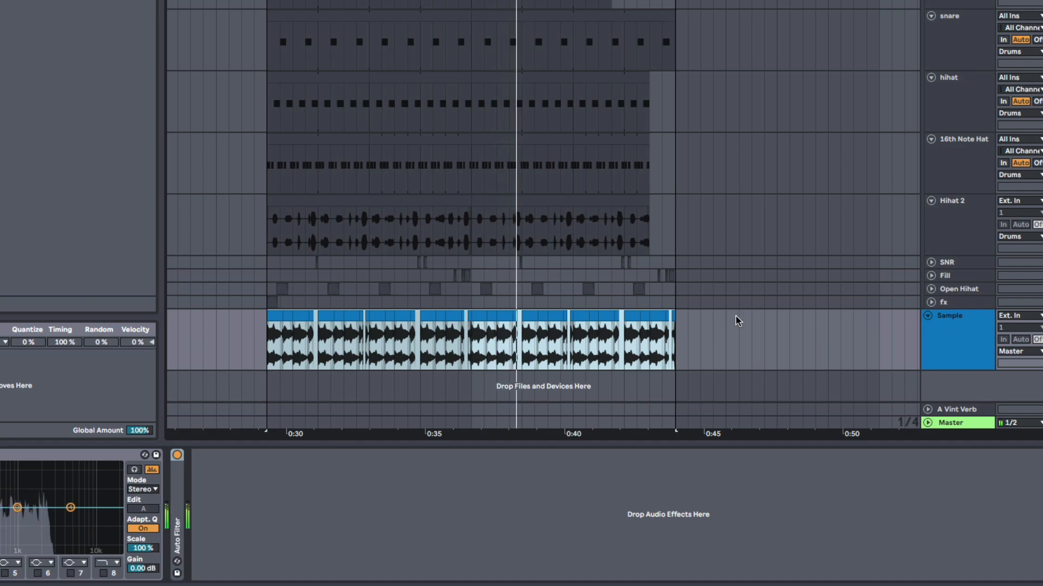
key("minus")
key("minus")
key("space")
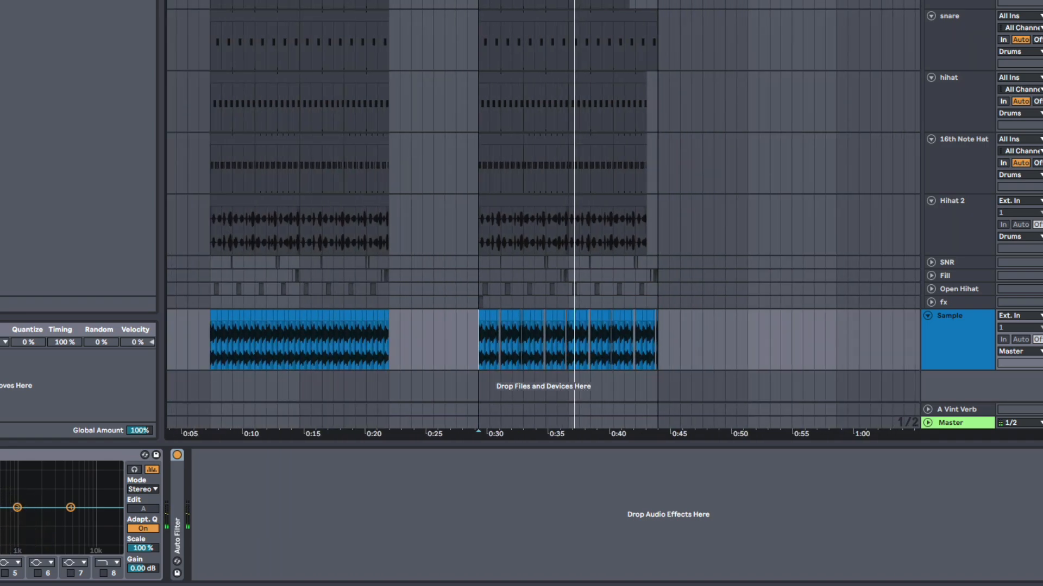
left_click(255, 3)
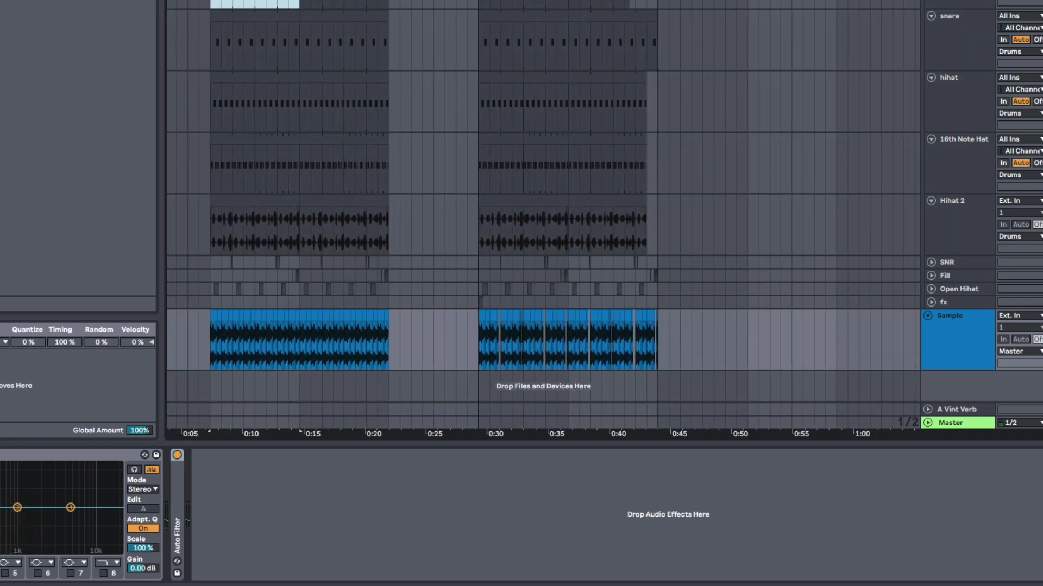
key("space")
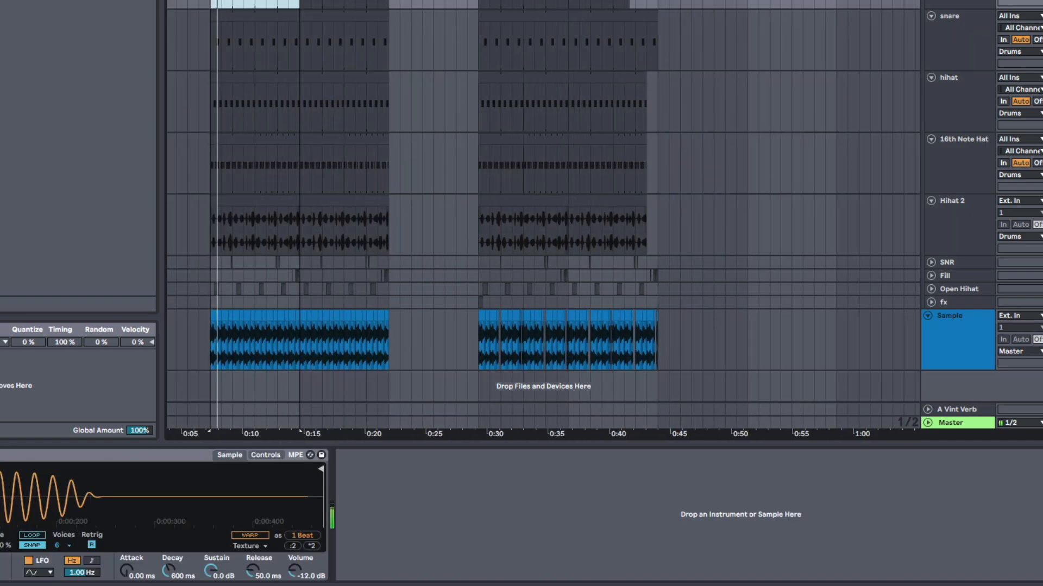
key("plus")
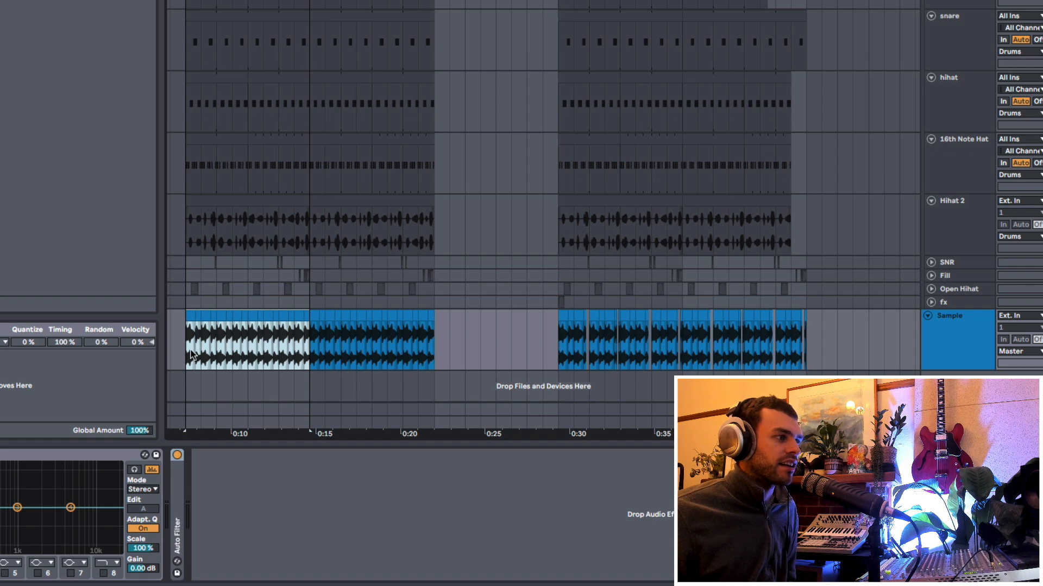
Highlight the Sample clips over bars 5 to 9 and over bars 17 to 25 to compare the two loops.
left_click_drag(185, 353, 303, 348)
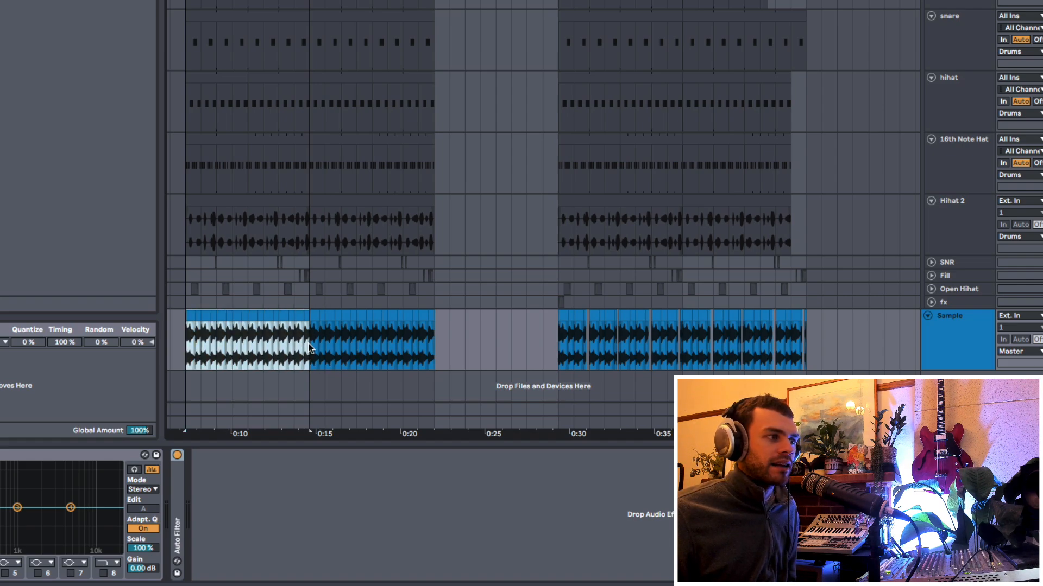
left_click_drag(553, 359, 803, 356)
key("z")
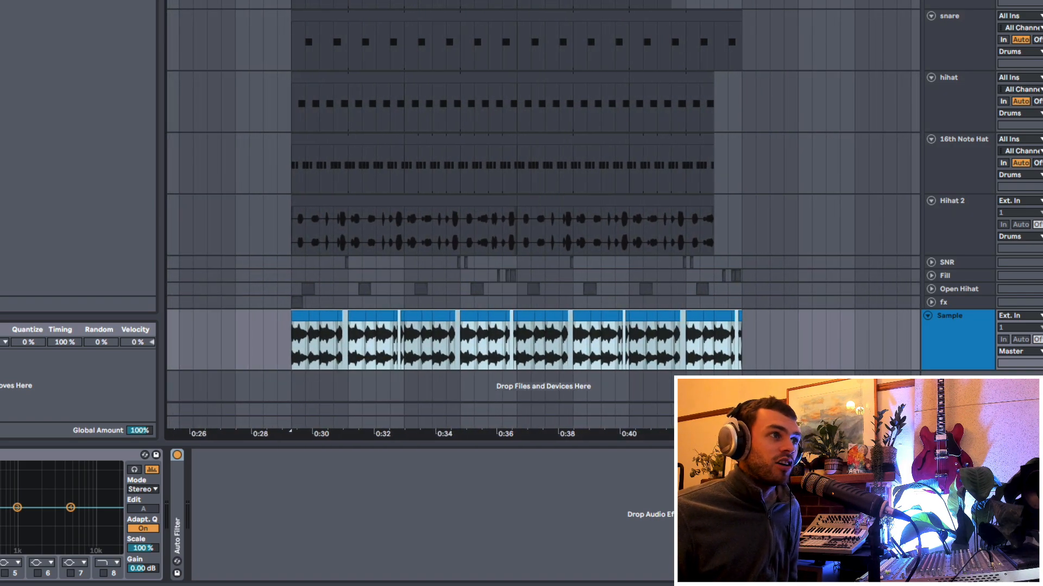
key("minus")
key("plus")
scroll(543, 217, "left", 10)
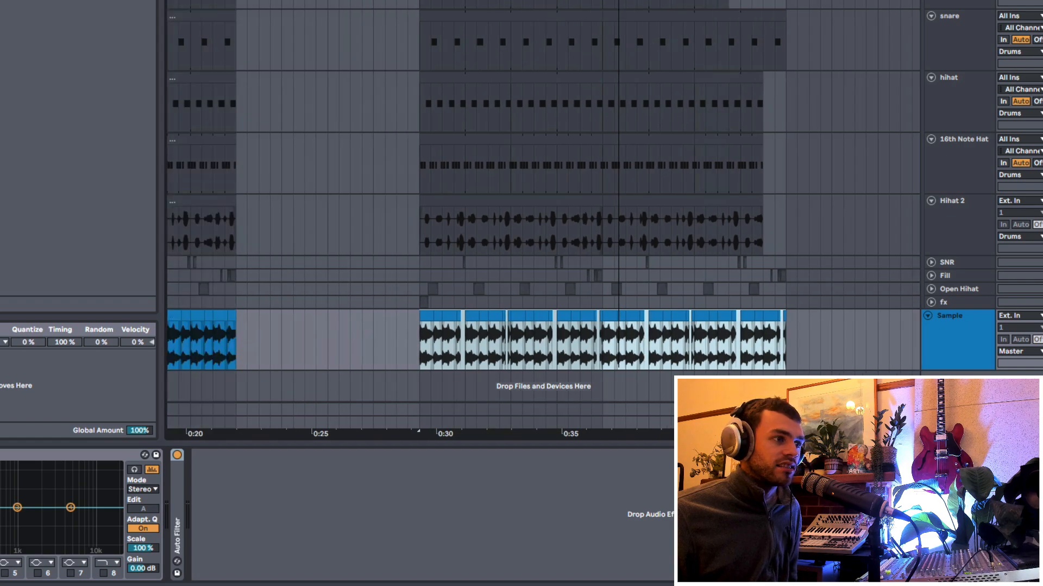
scroll(543, 218, "right", 5)
scroll(543, 217, "left", 5)
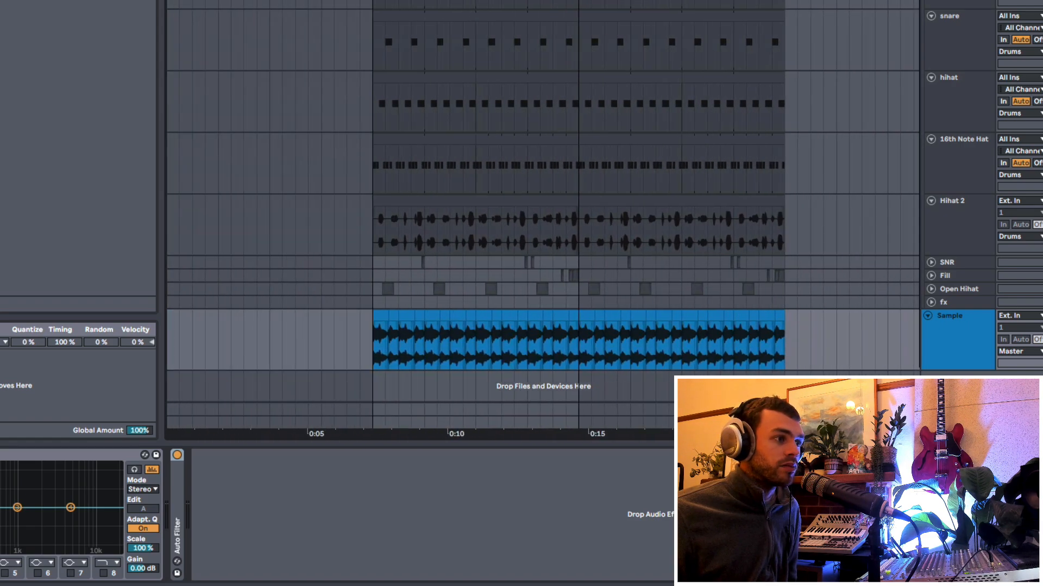
left_click(362, 350)
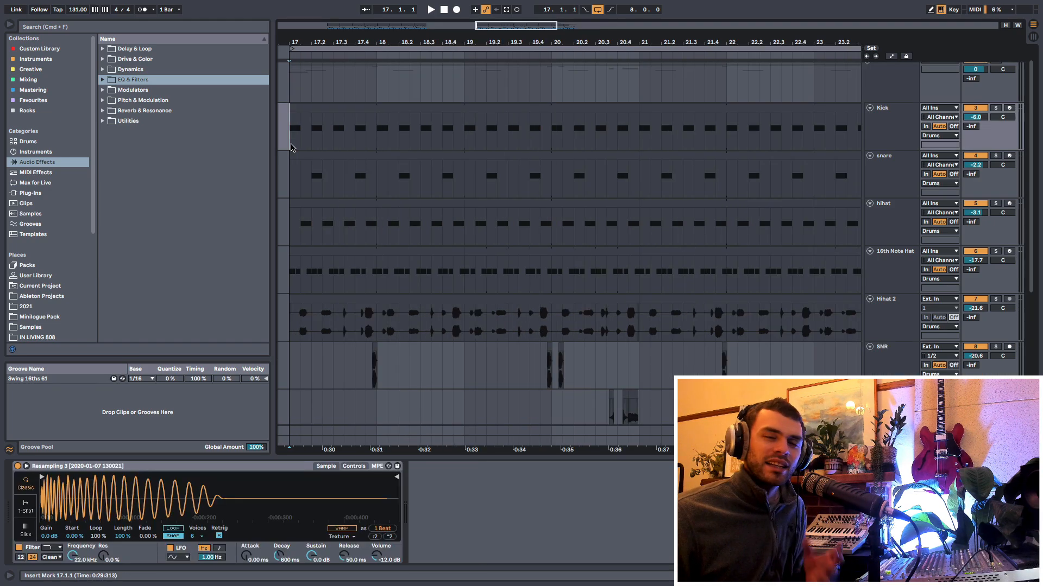
Highlight the first bar of the drum tracks from Kick down at bar 17, and Hihat 2 and SNR over bars 17 to 21.
left_click_drag(291, 147, 374, 199)
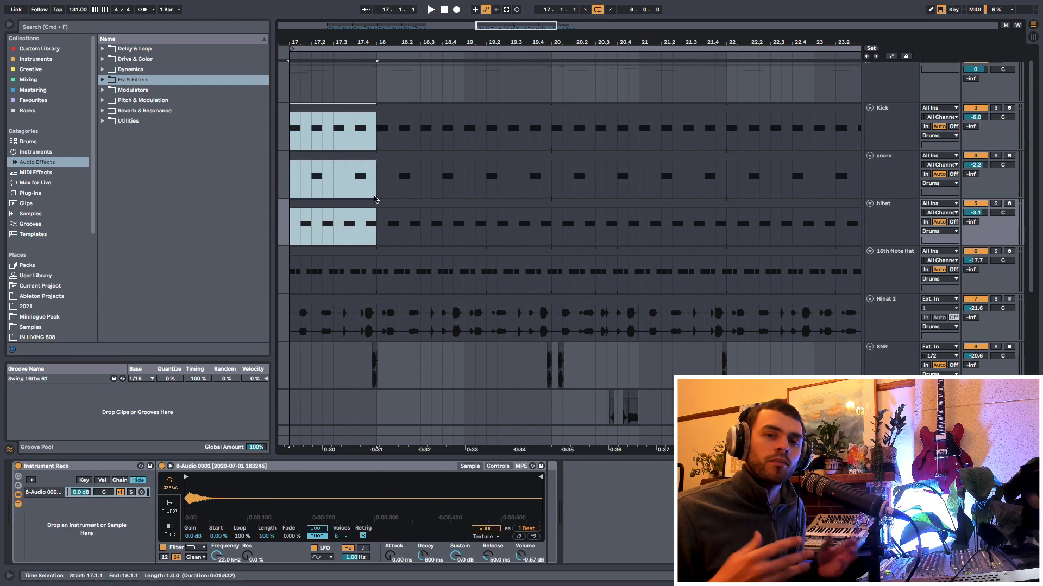
left_click(374, 278, "shift")
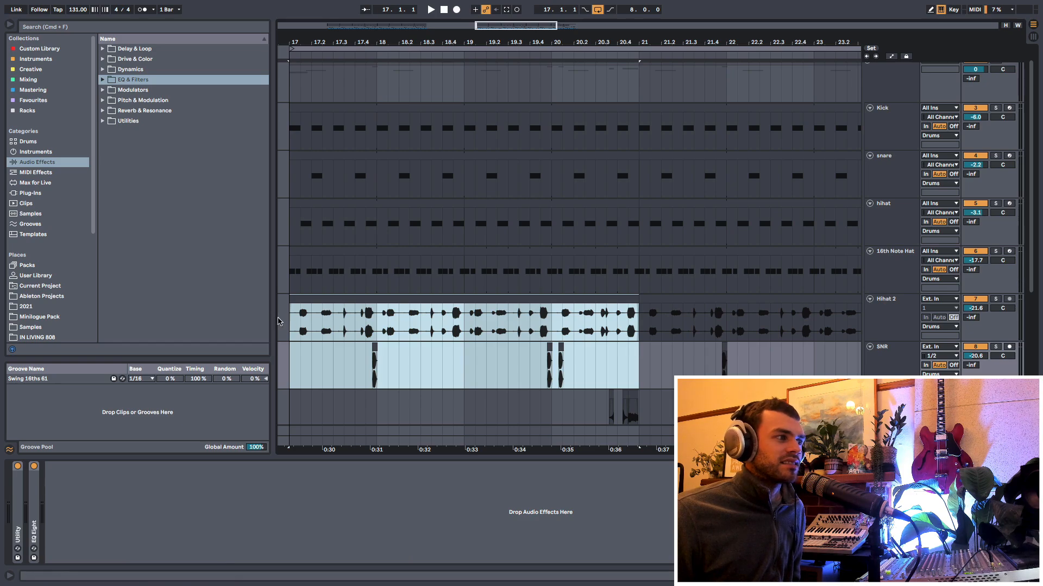
left_click_drag(290, 325, 629, 365)
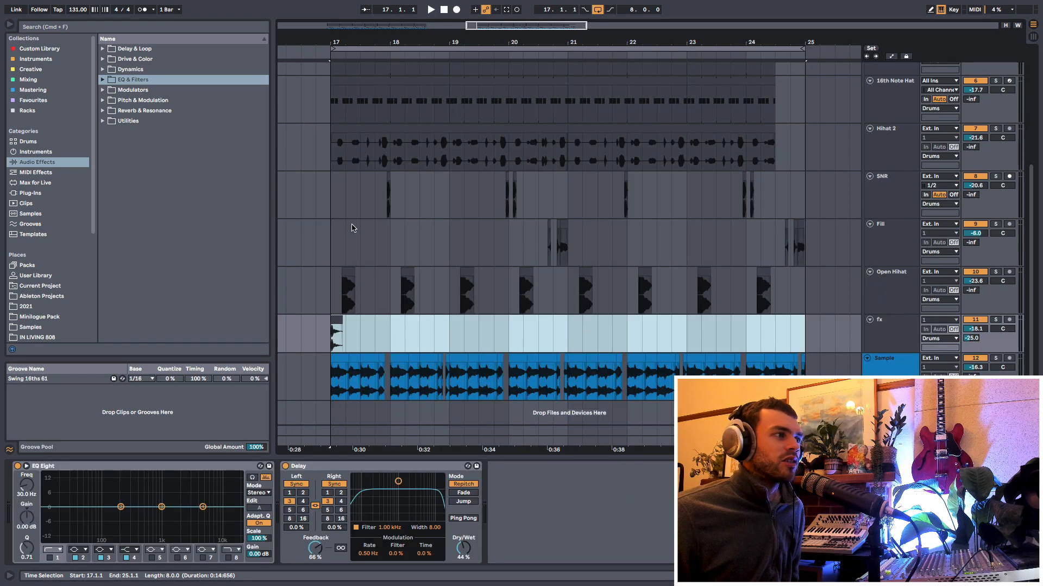
Highlight the Fill track from bar 17 onward and the fx track over bars 17 to 25.
left_click(337, 243)
left_click_drag(346, 245, 803, 245)
left_click_drag(330, 339, 806, 338)
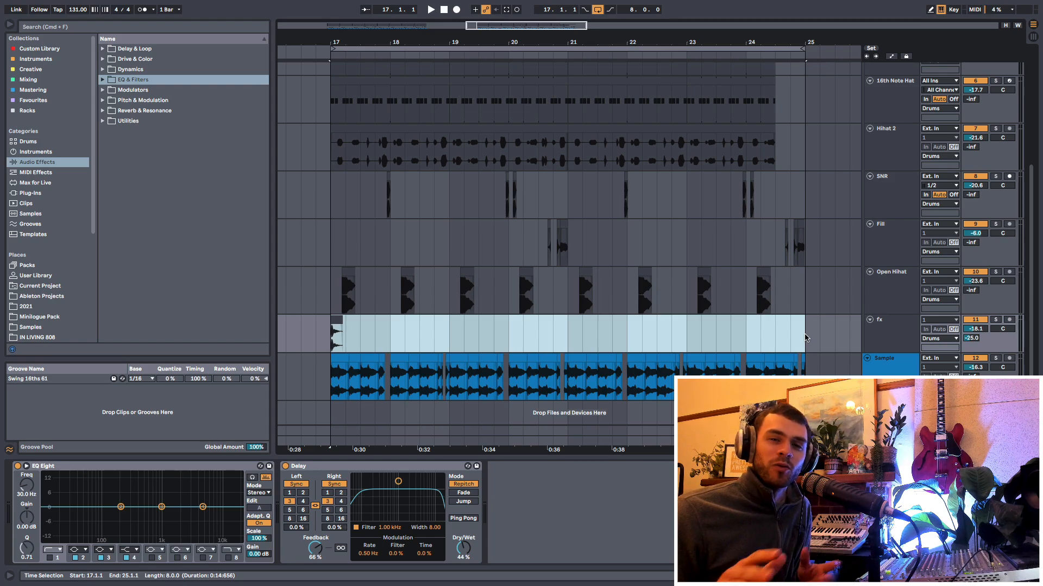
Highlight the Kick to 16th Note Hat clips over bars 17 to 21, check the lower tracks, and return the insert marker to bar 17 on fx.
scroll(332, 156, "up", 4)
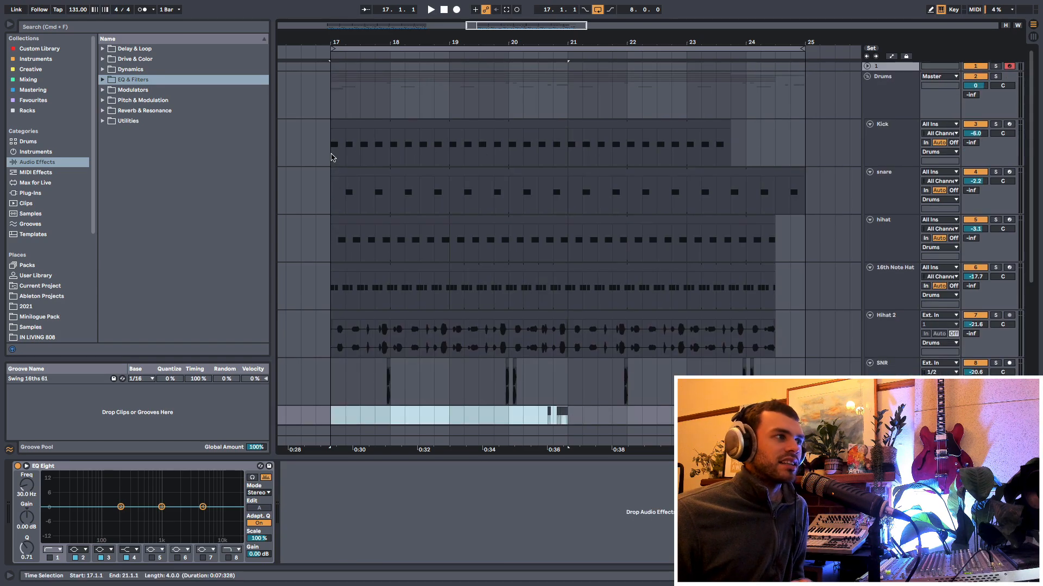
left_click_drag(330, 155, 568, 288)
scroll(555, 344, "down", 5)
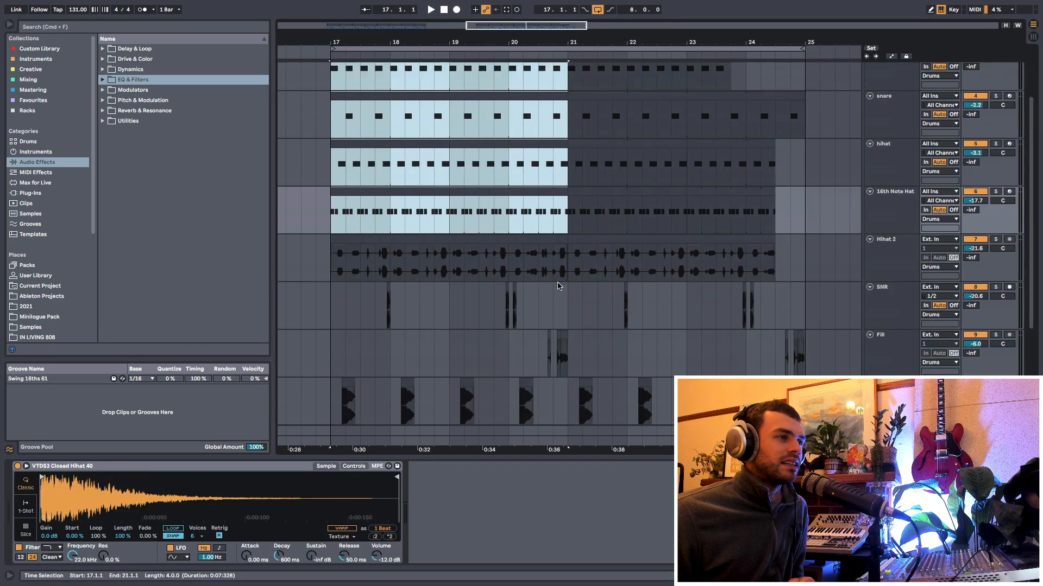
left_click_drag(578, 239, 578, 239)
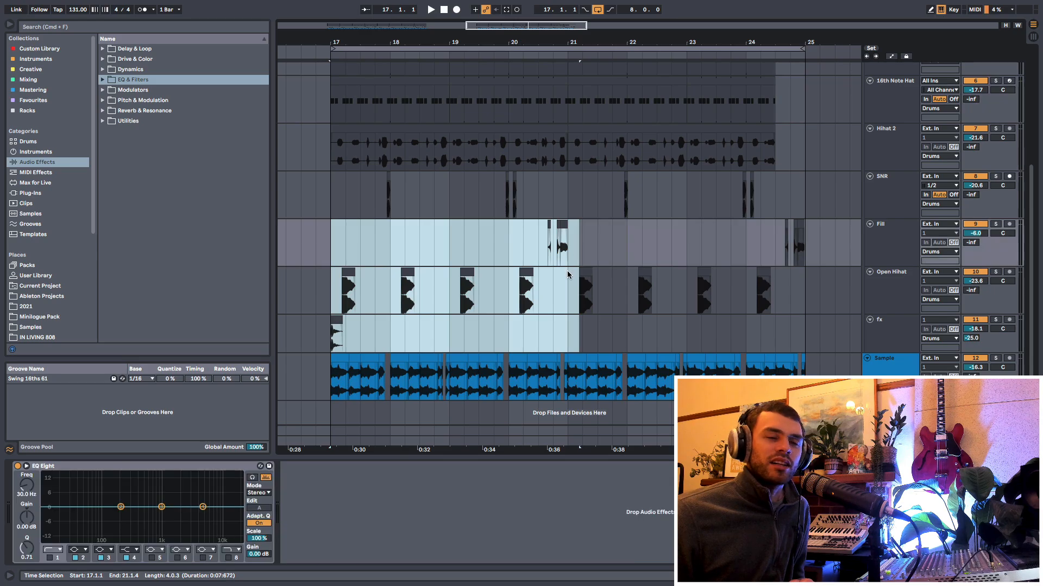
left_click(564, 328)
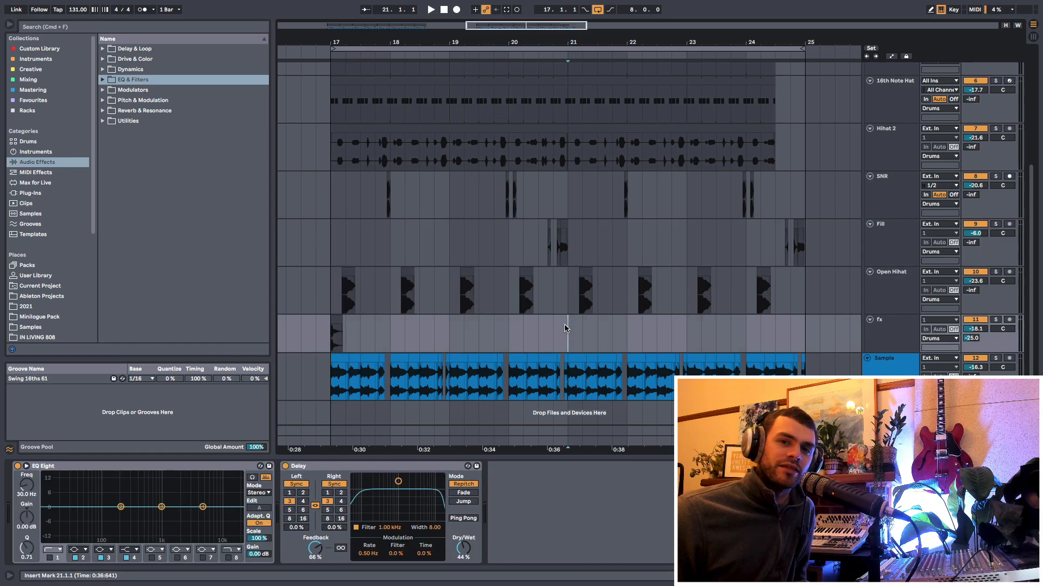
left_click(373, 329)
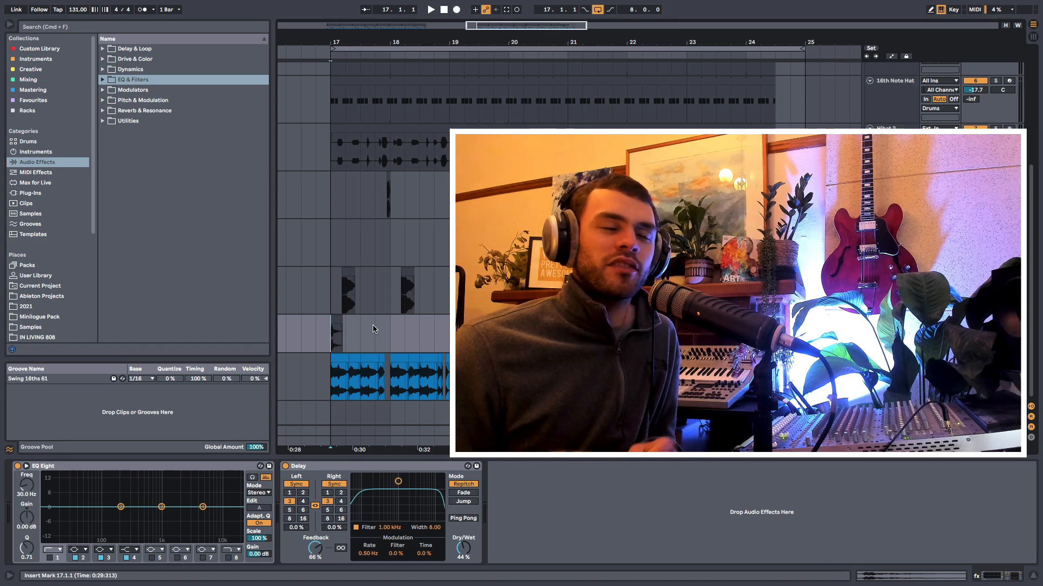